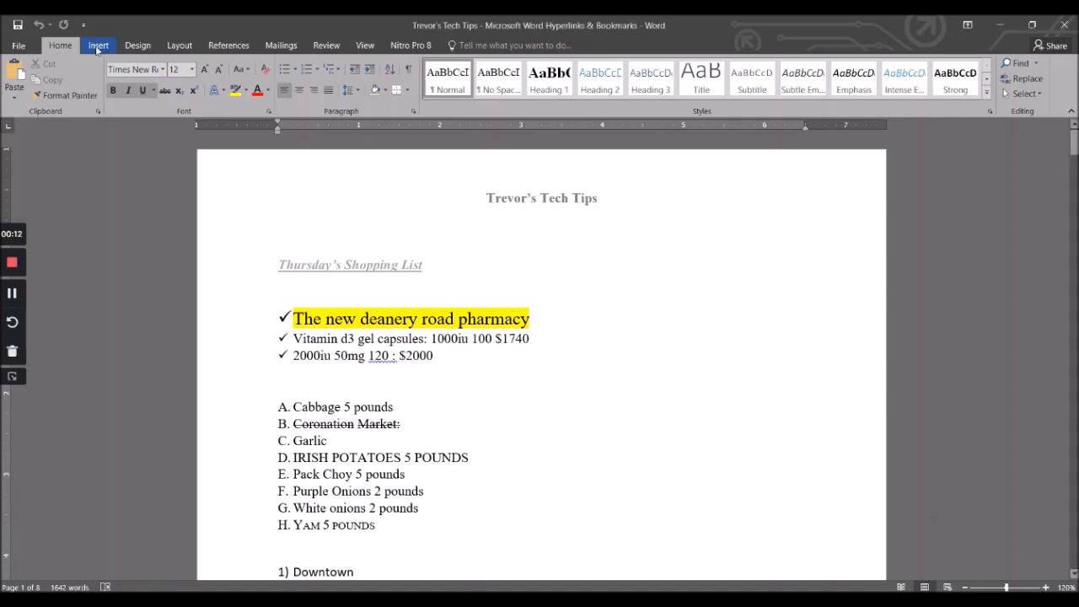
- Enter "Picture" on the blank line between the "Thursday's Shopping List" heading and the highlighted pharmacy item
click(98, 47)
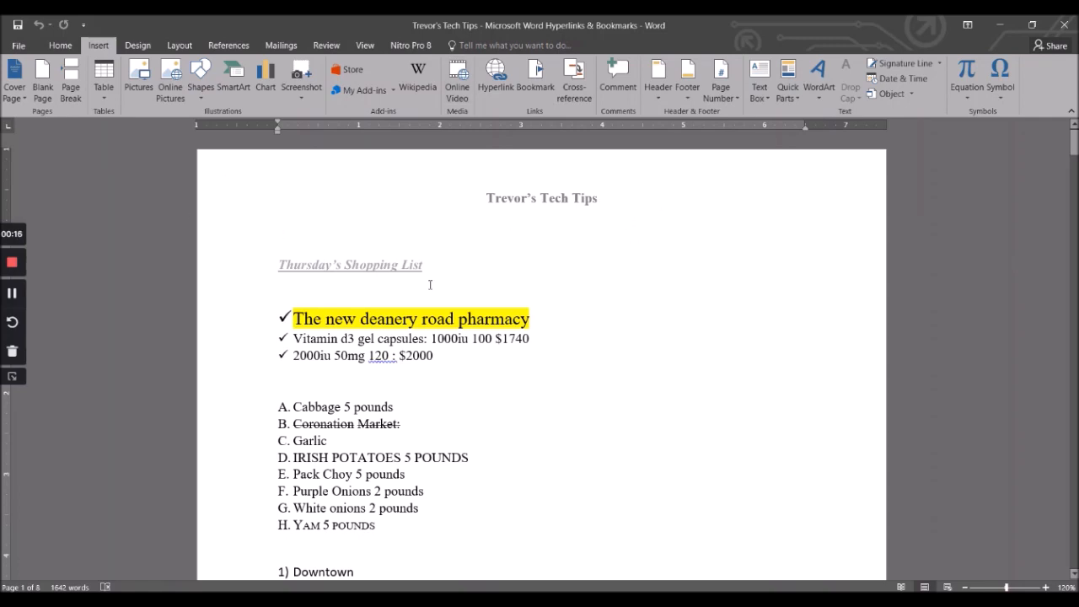
drag(517, 321, 293, 320)
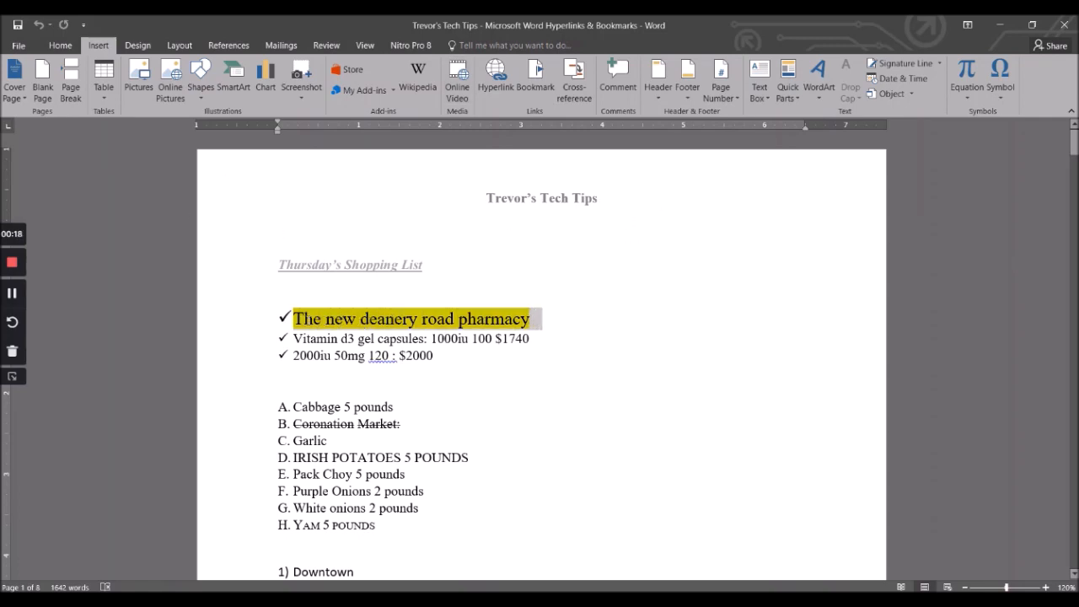
click(428, 392)
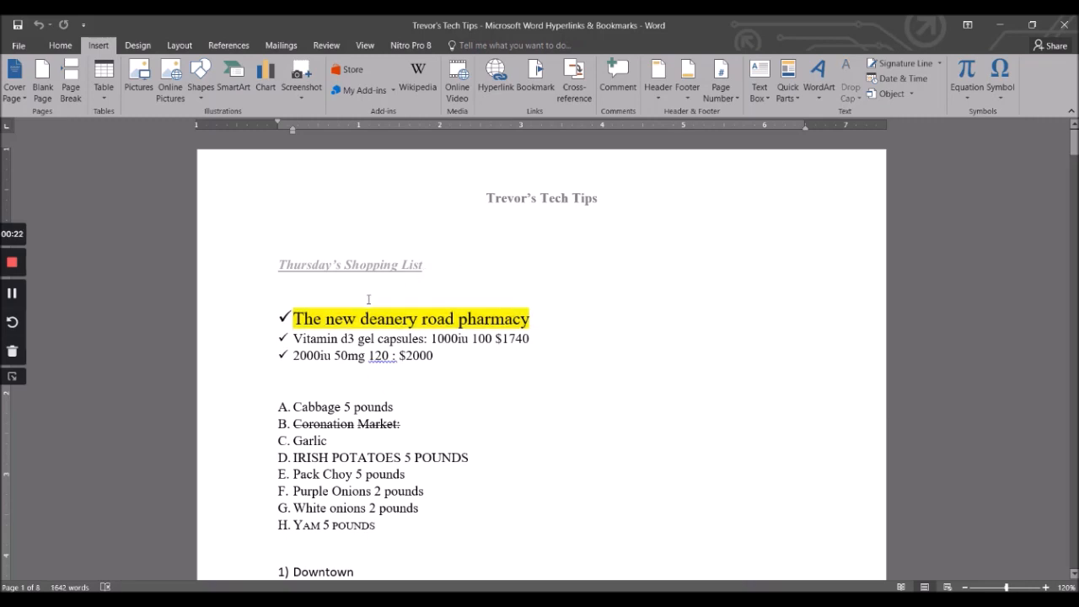
click(298, 290)
text(Picture)
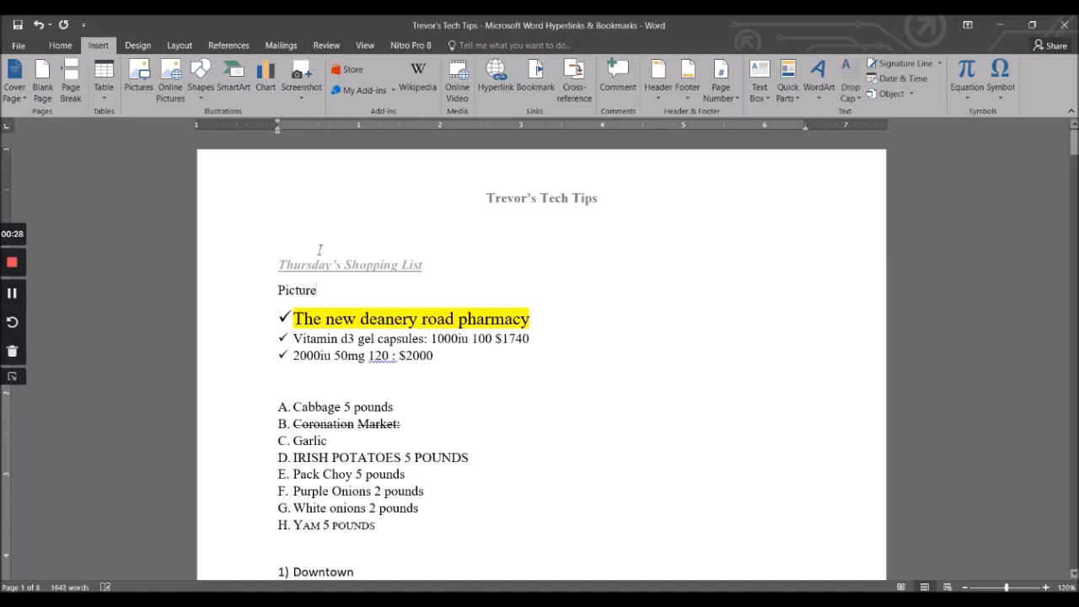
- Hyperlink the word "Picture" to the image file "Microsoft Word Word Art & Textboxes.jpg" in the MS Word folder
drag(317, 292, 276, 294)
click(501, 72)
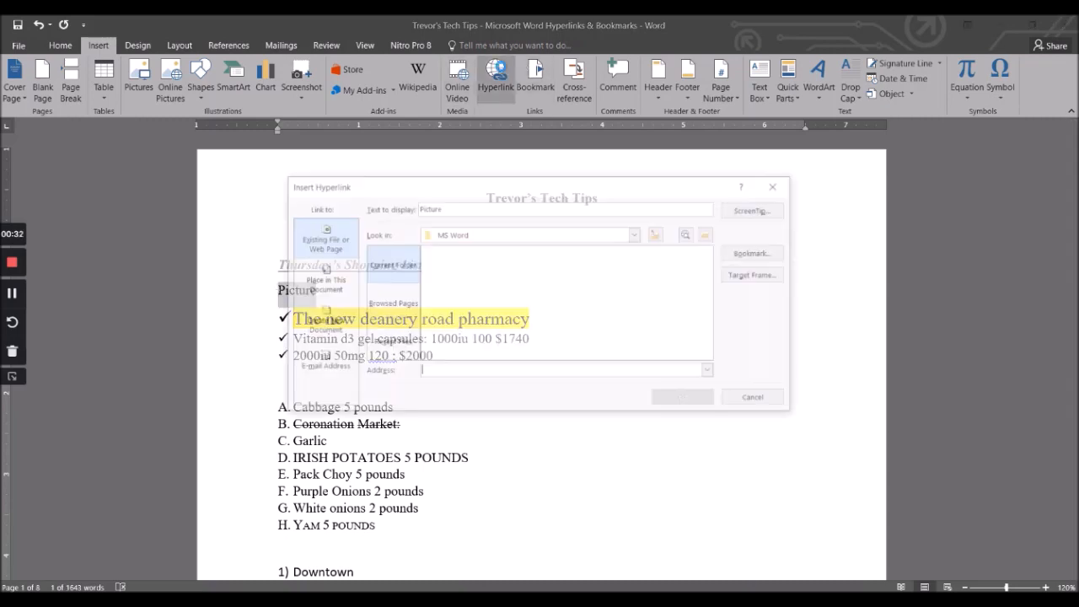
click(514, 293)
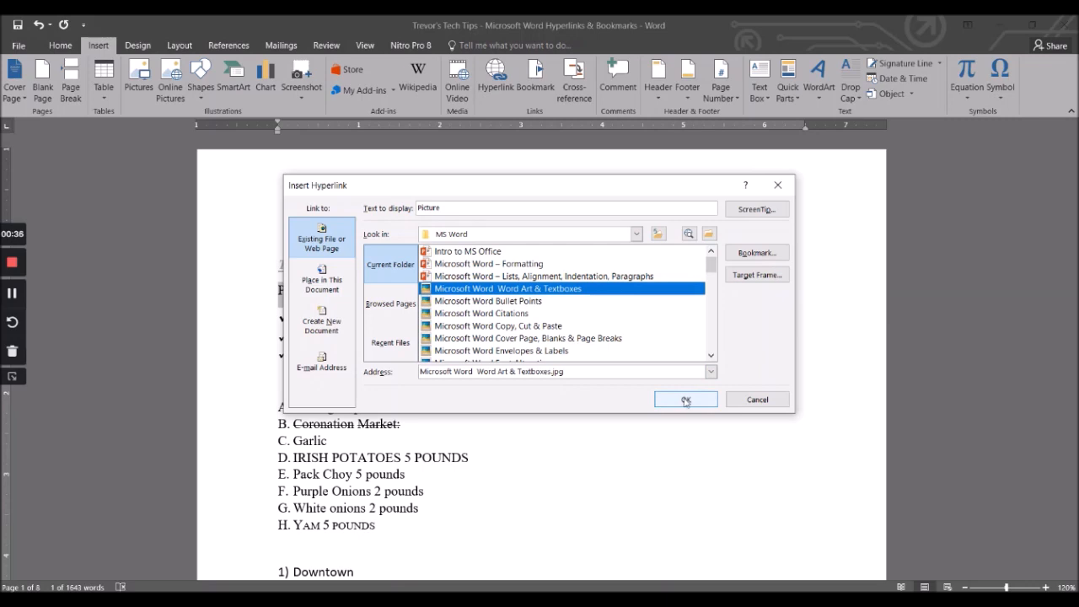
click(686, 400)
- Follow the "Picture" hyperlink with the On-Screen Keyboard shown, close the opened image and minimize the keyboard
mouse_move(307, 294)
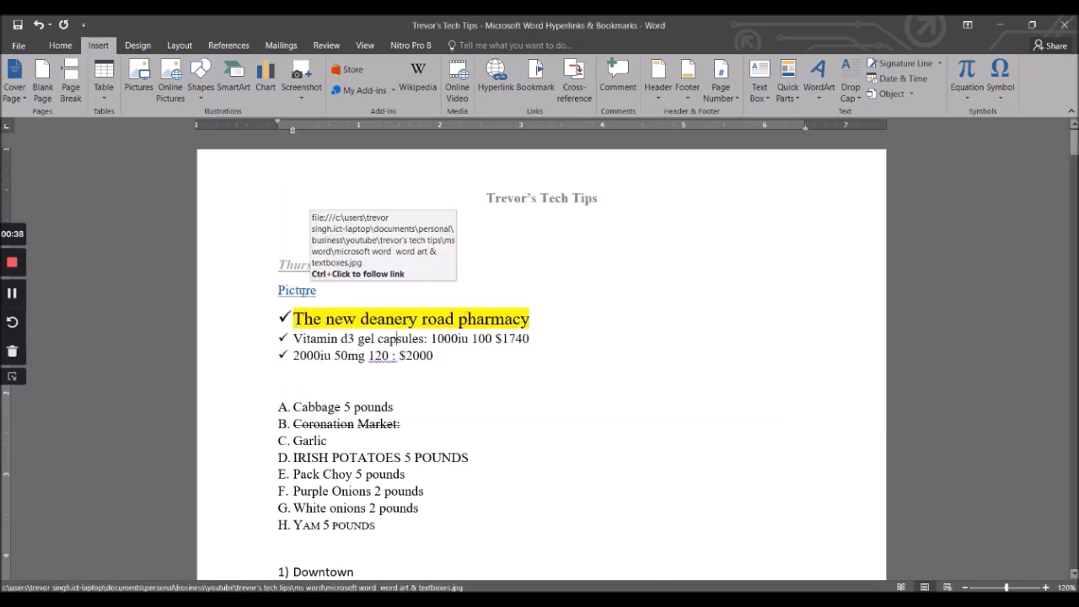
click(305, 289)
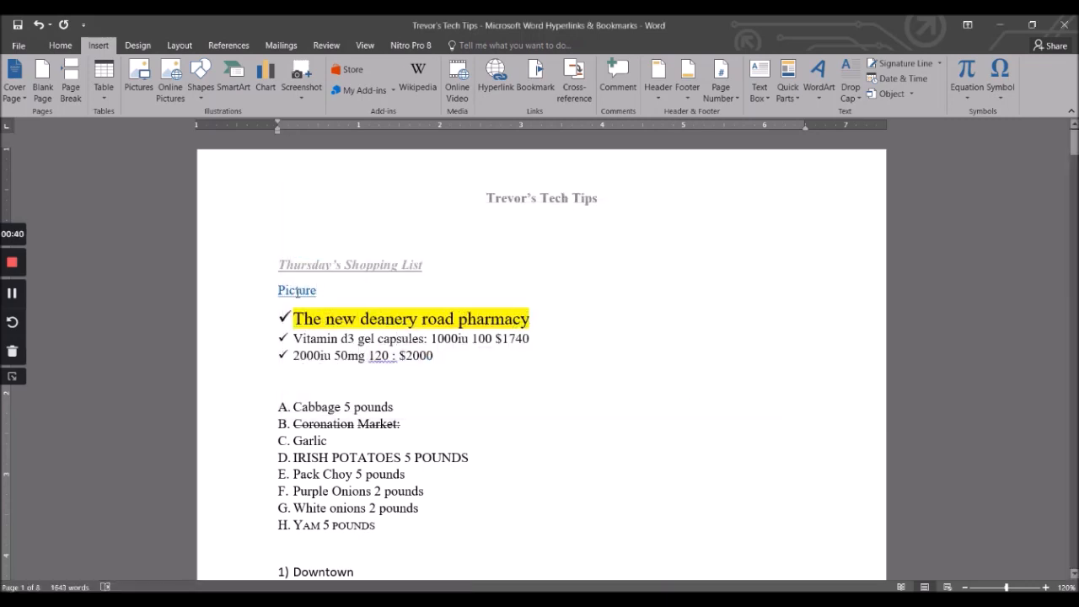
mouse_move(296, 291)
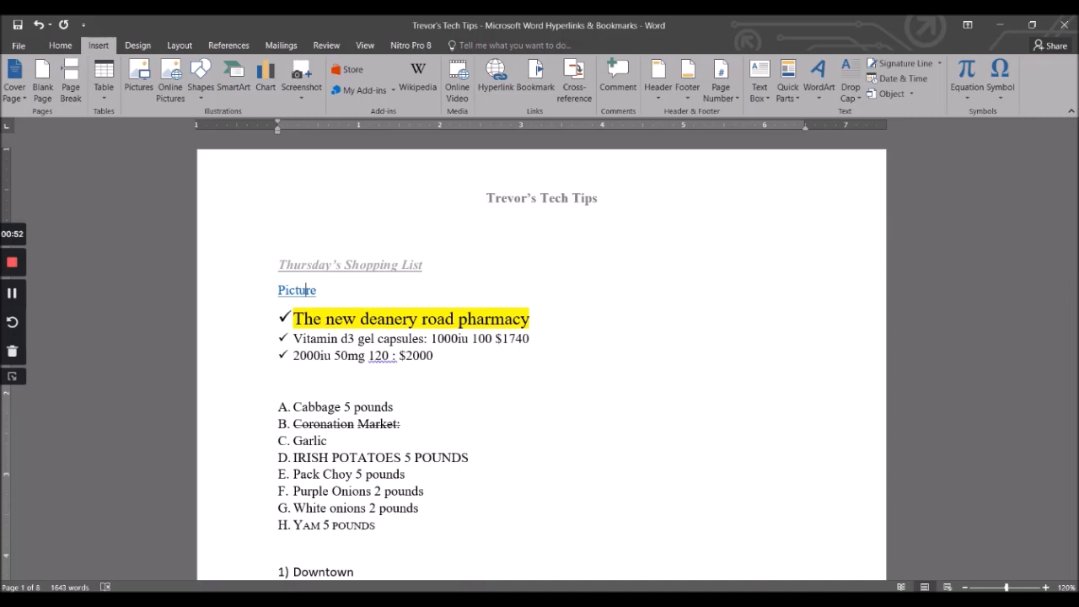
drag(456, 343, 737, 337)
key(ctrl)
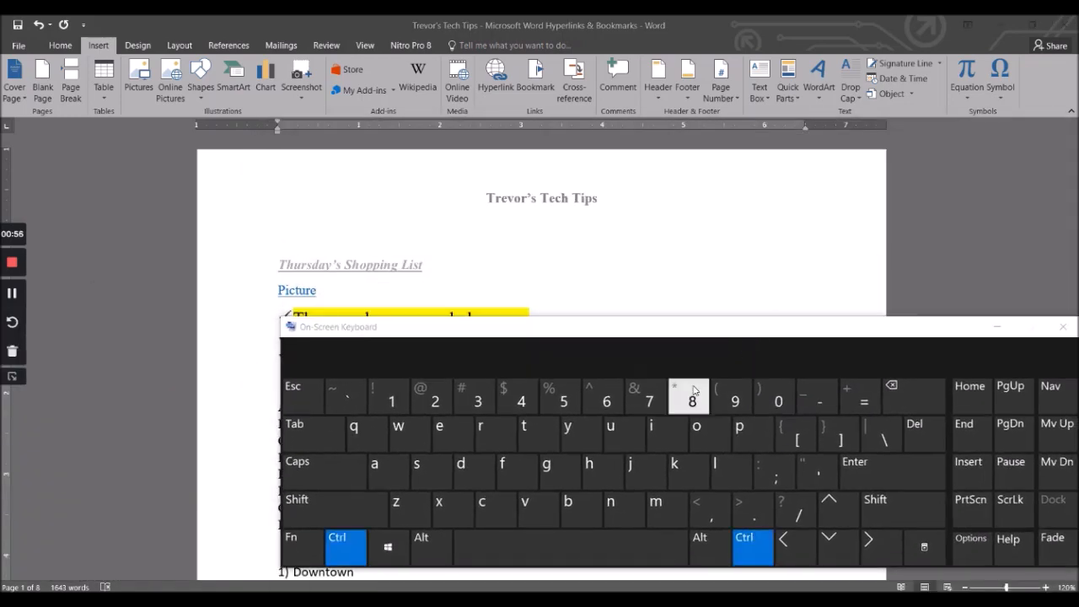
key(ctrl)
key(ctrl)
key(ctrl)
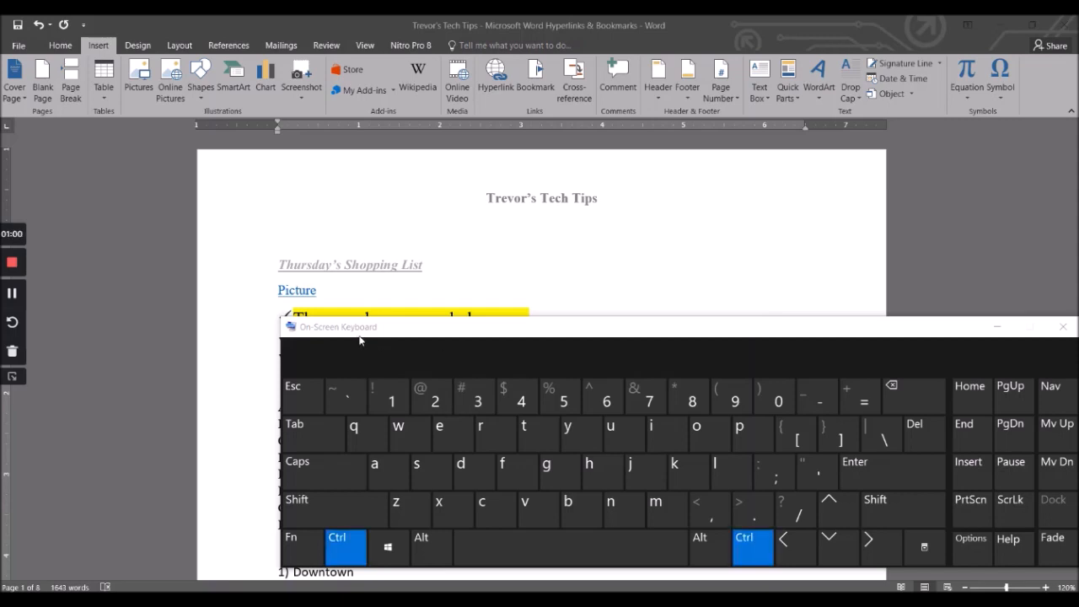
key(ctrl)
ctrl+click(300, 291)
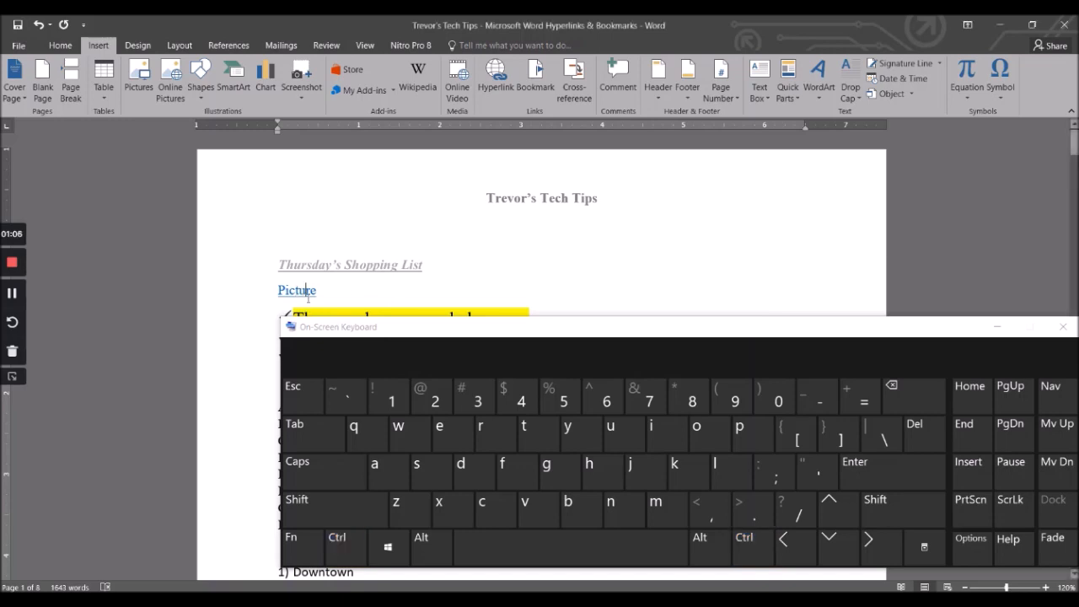
key(ctrl)
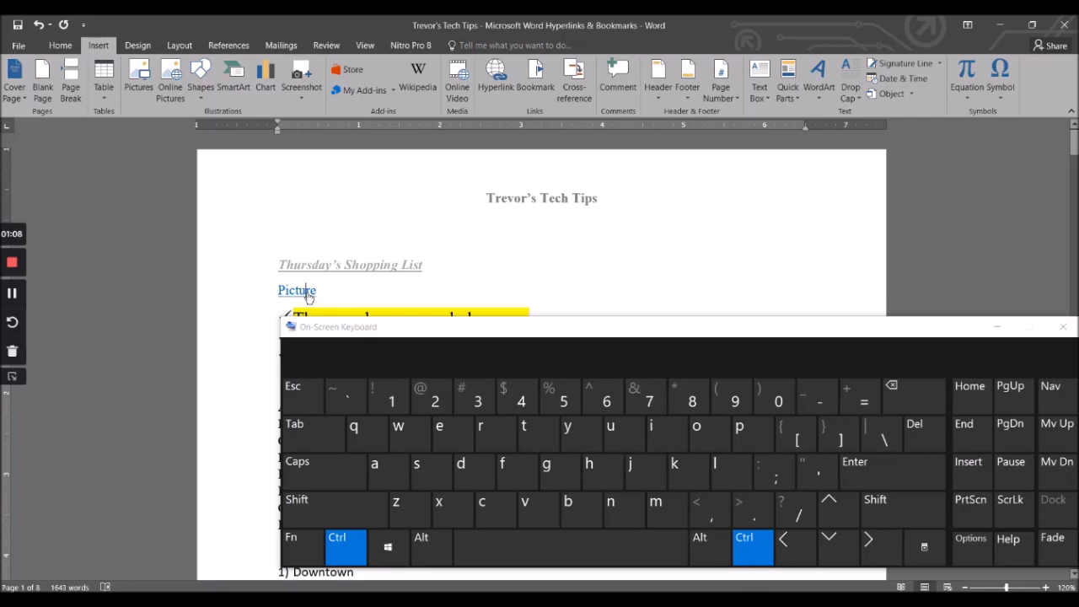
ctrl+click(302, 291)
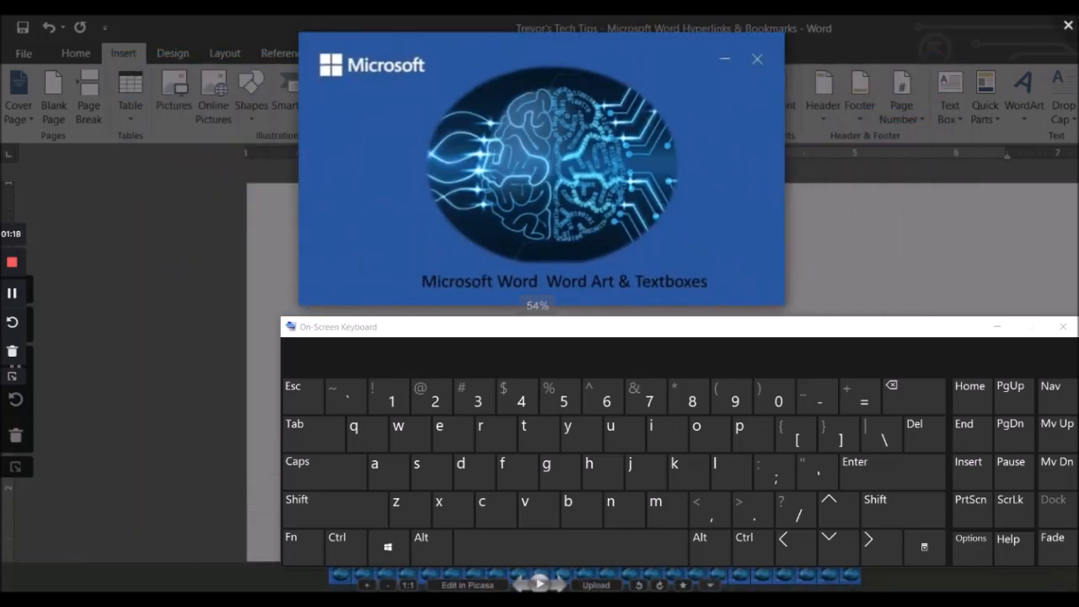
click(1060, 27)
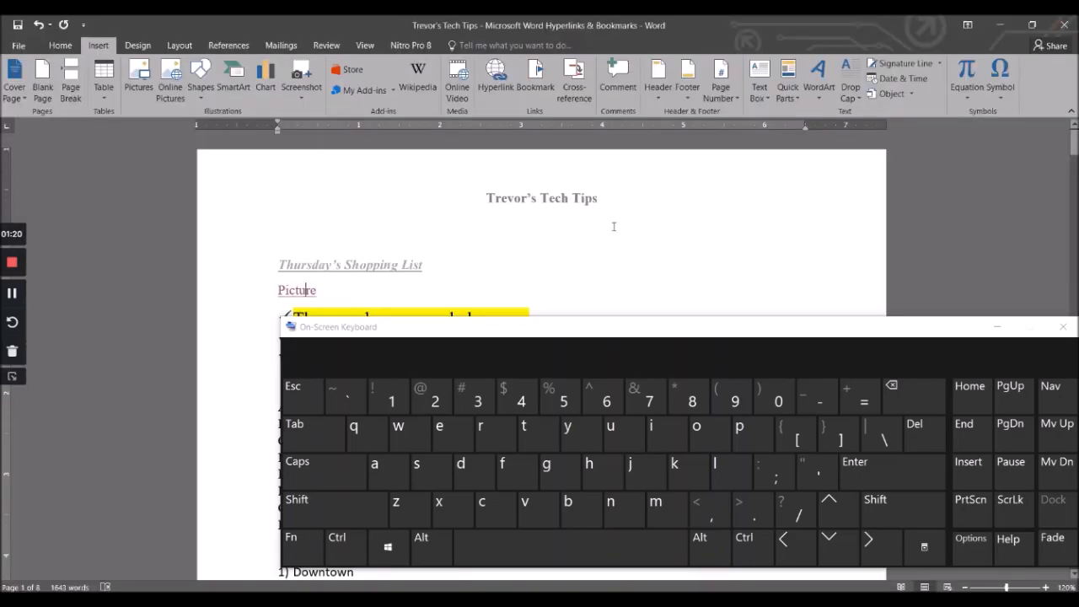
drag(669, 330, 505, 302)
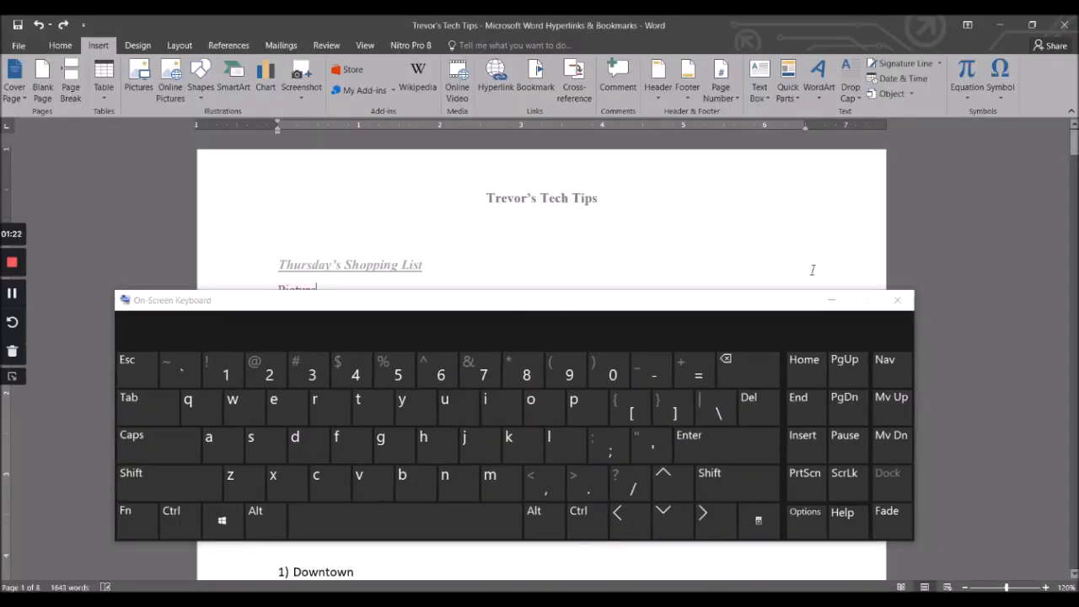
click(834, 301)
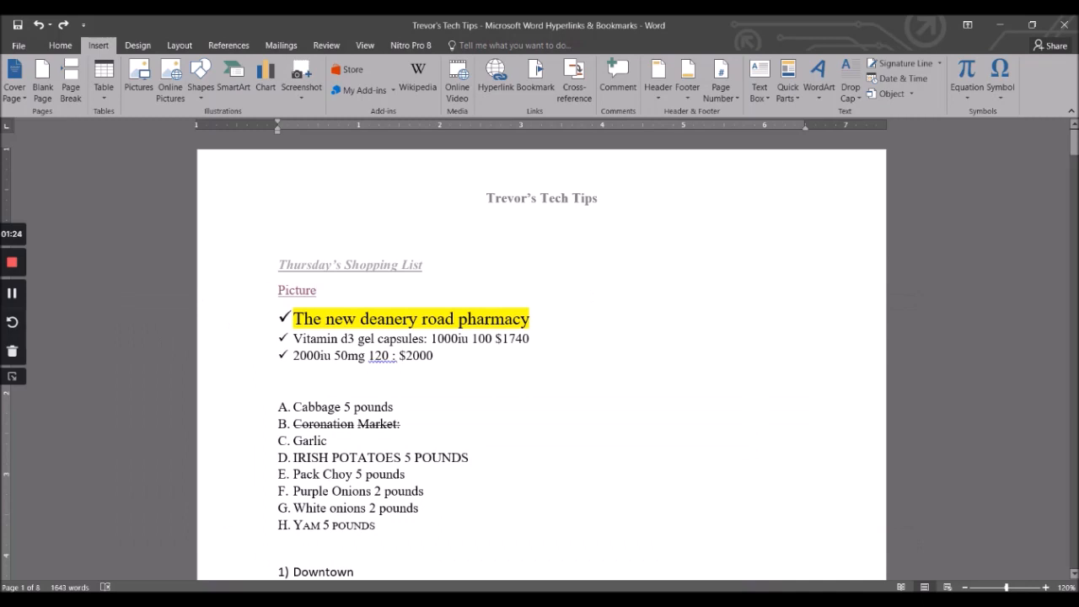
- Add a new line reading "Bookmark" below the "Picture" link and open the Bookmark dialog for that word
key(Return)
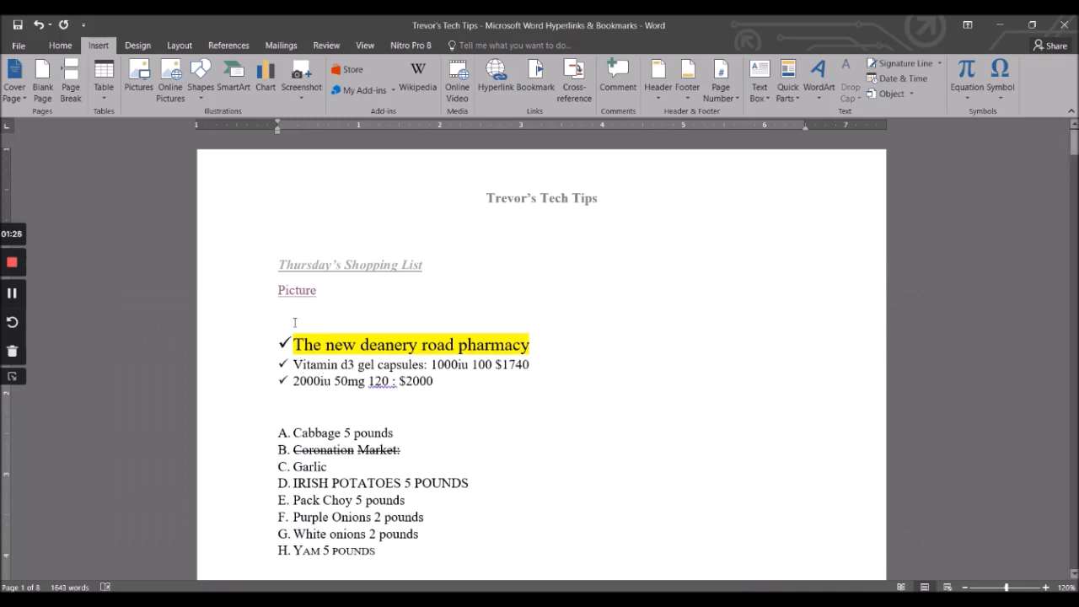
text(B)
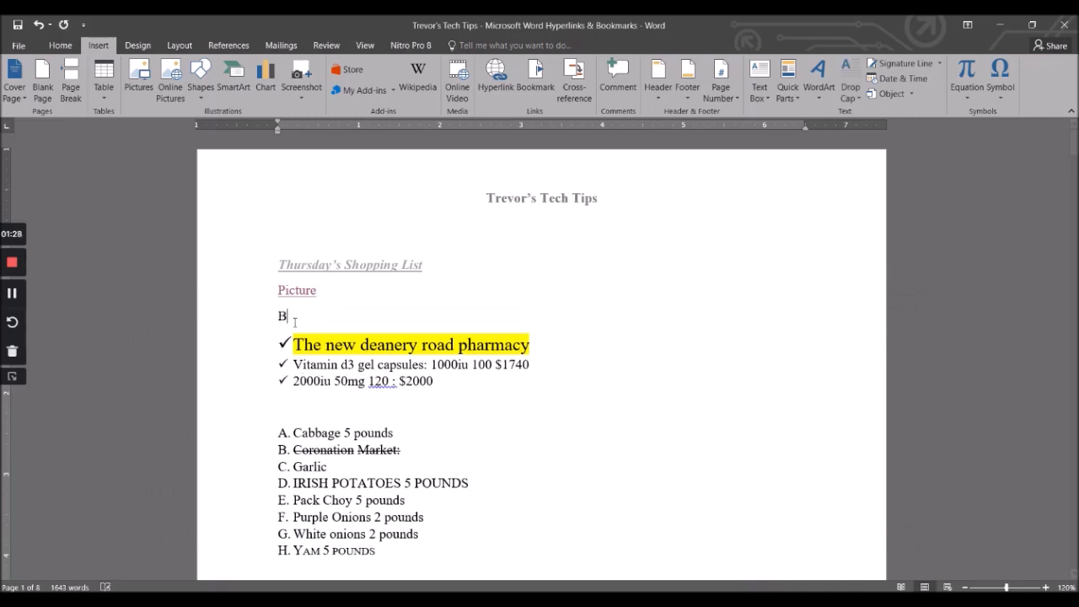
text(ookmark)
drag(337, 316, 277, 317)
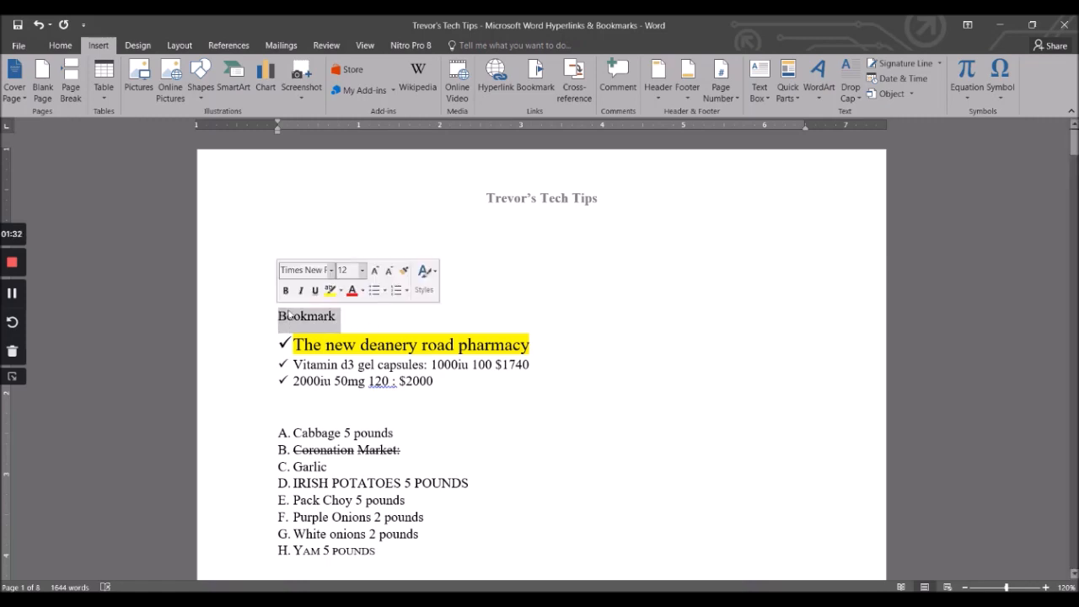
click(536, 80)
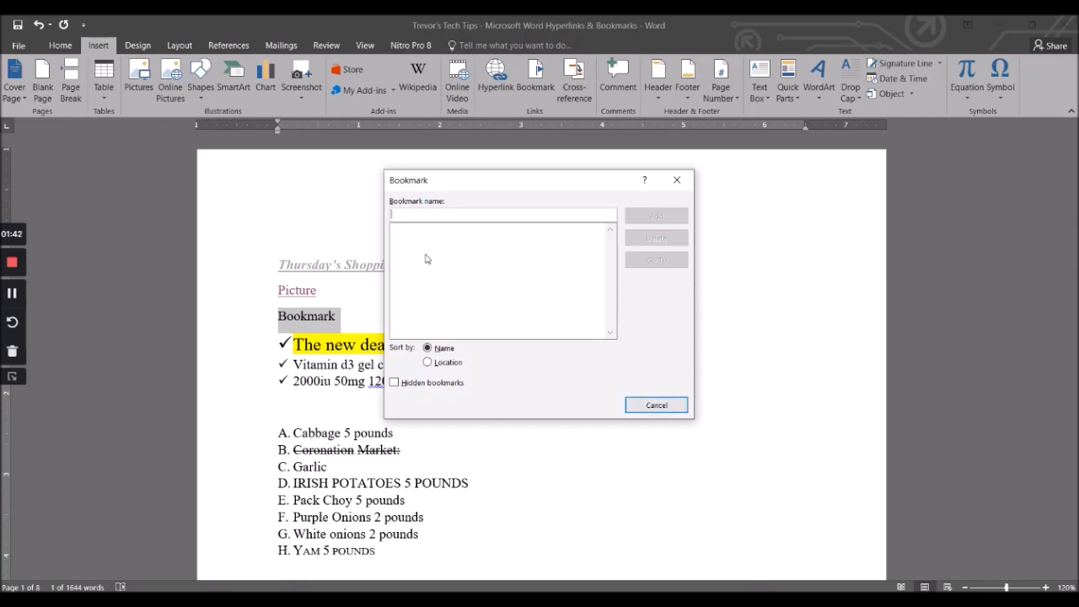
text(erwerwerwerwe)
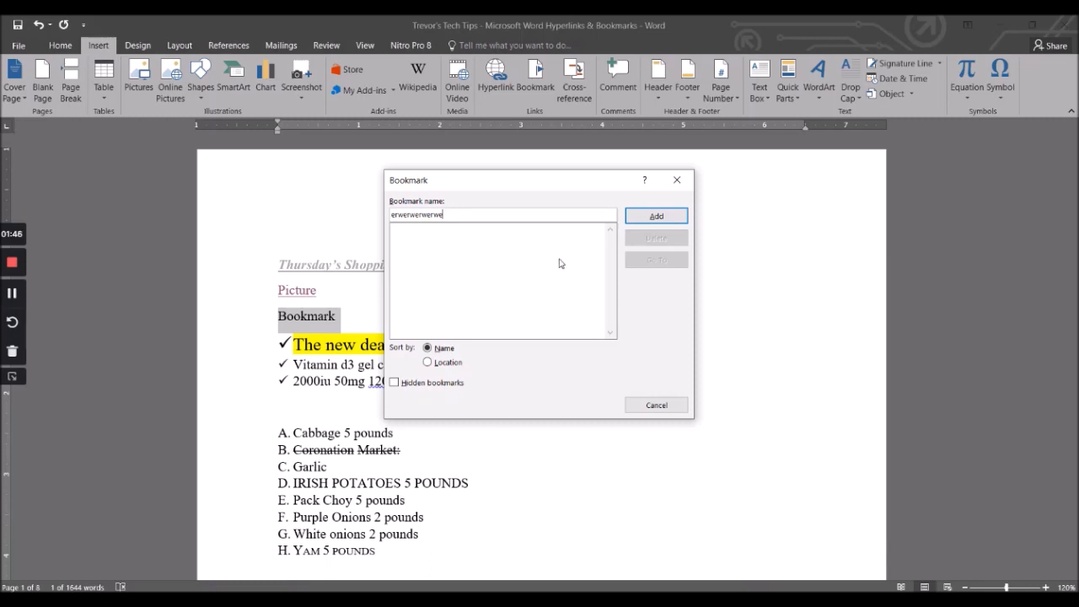
key(BackSpace)
key(BackSpace)
key(BackSpace)
key(BackSpace)
key(BackSpace)
key(BackSpace)
key(BackSpace)
key(BackSpace)
key(BackSpace)
key(BackSpace)
key(BackSpace)
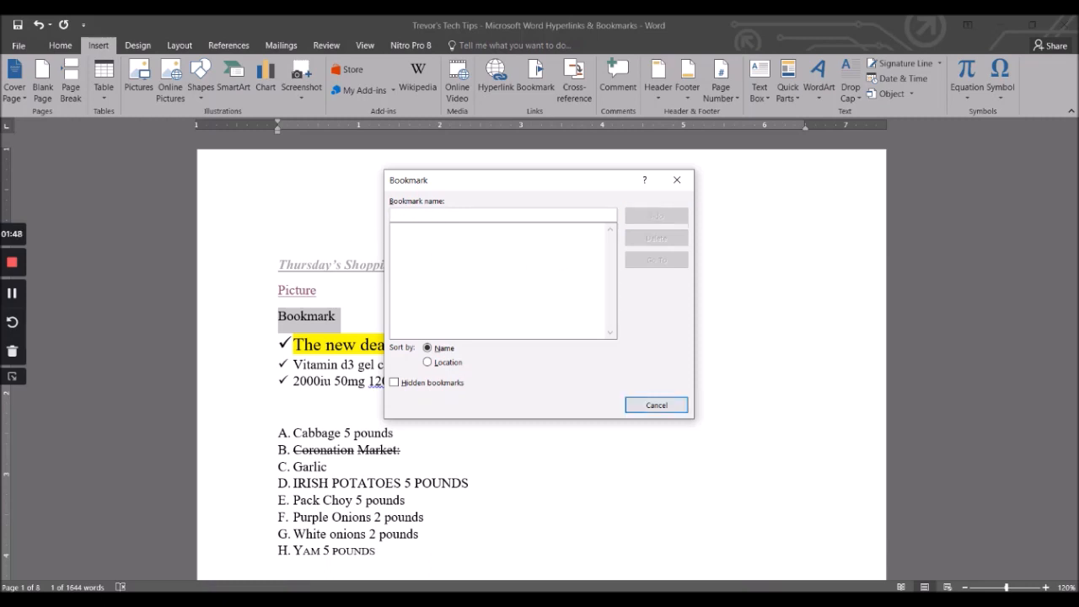
- Name the bookmark for the selected word "Bookmark" and add it to the document
text(Bookmark)
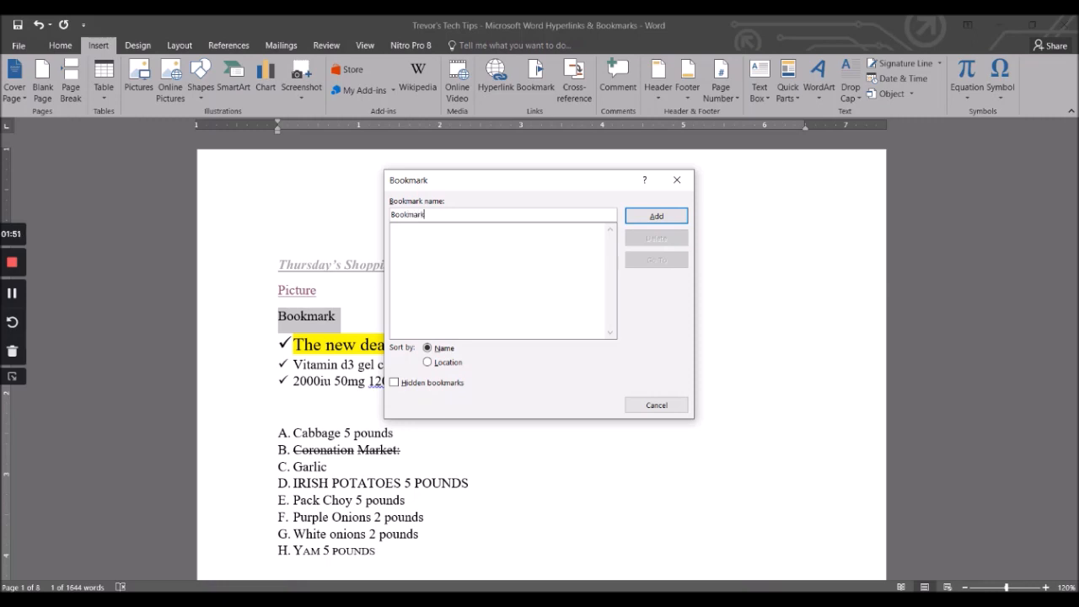
click(640, 217)
- Check the document's bookmark list for the added bookmark and close the list without changes
drag(336, 319, 283, 320)
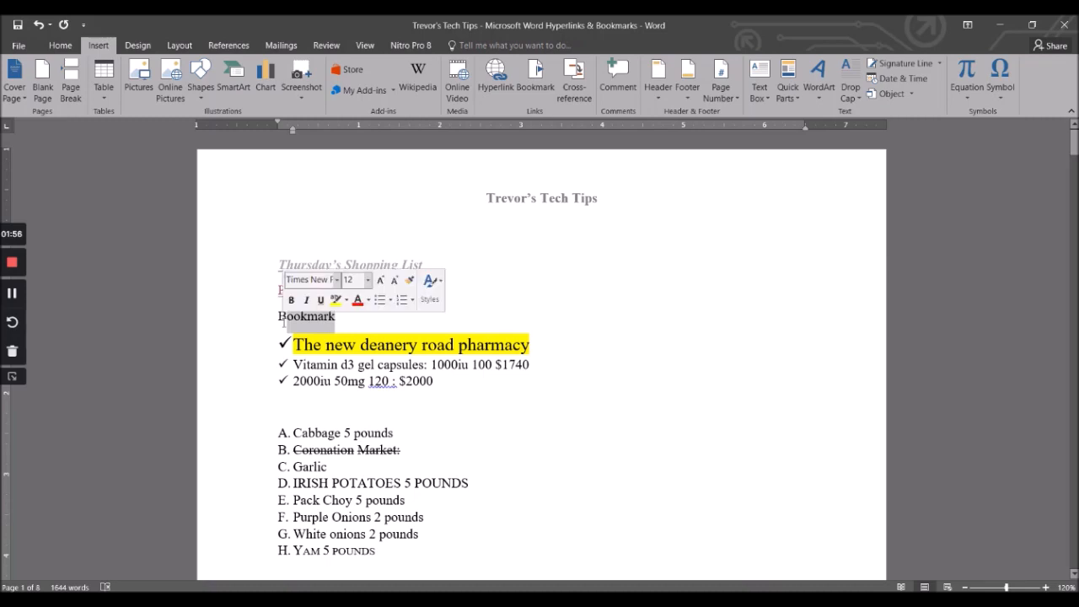
click(429, 448)
click(536, 76)
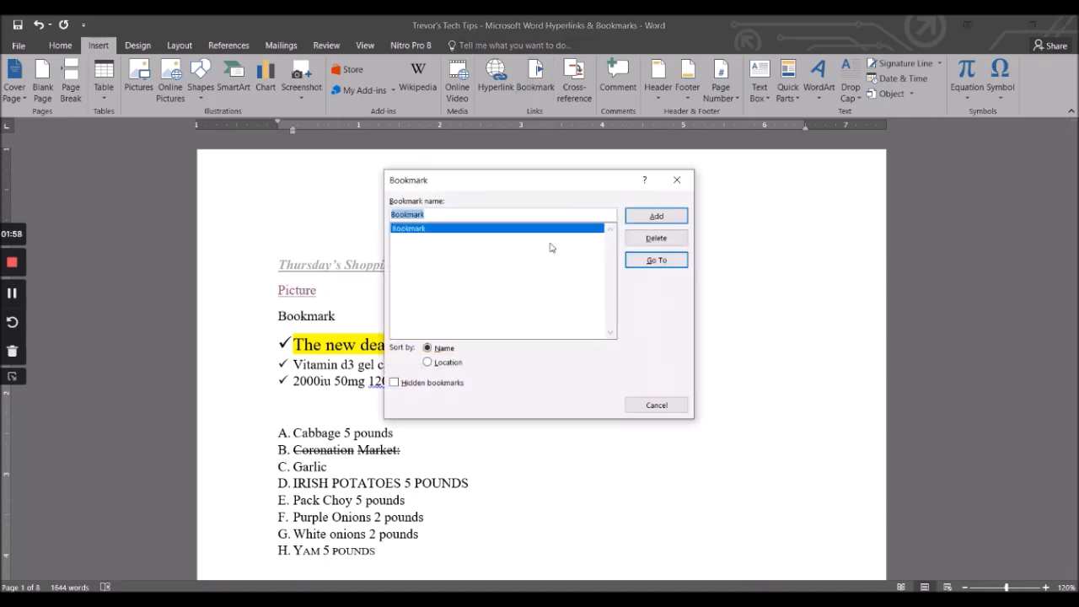
click(670, 406)
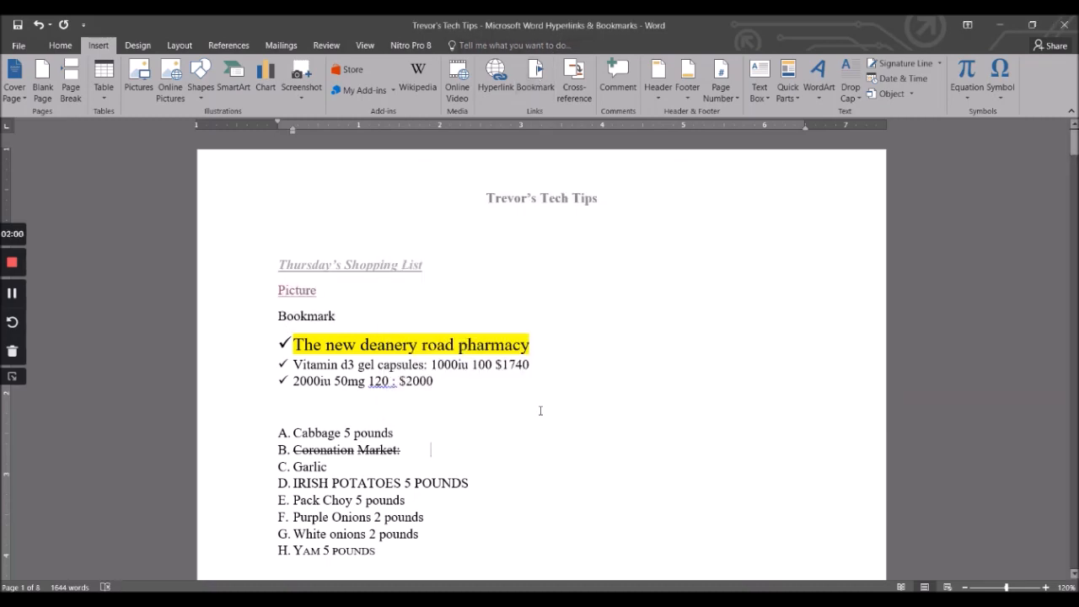
- Select the "Introduction" heading further down the document and show the On-Screen Keyboard clear of it
scroll(541, 411, down, 15)
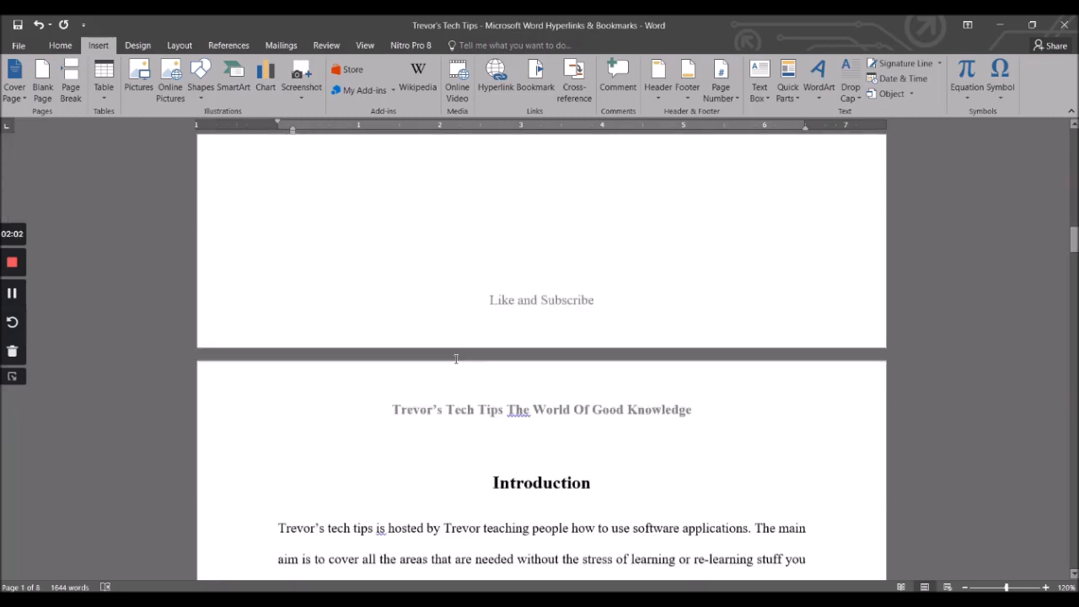
scroll(505, 358, down, 3)
drag(593, 376, 494, 379)
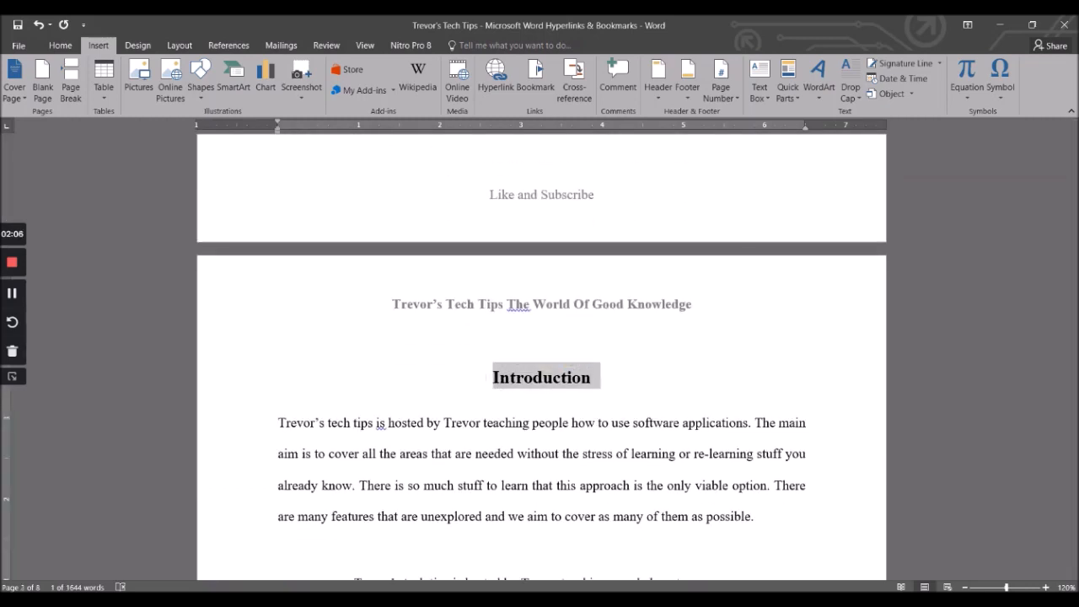
key(ctrl+super+o)
drag(544, 305, 697, 33)
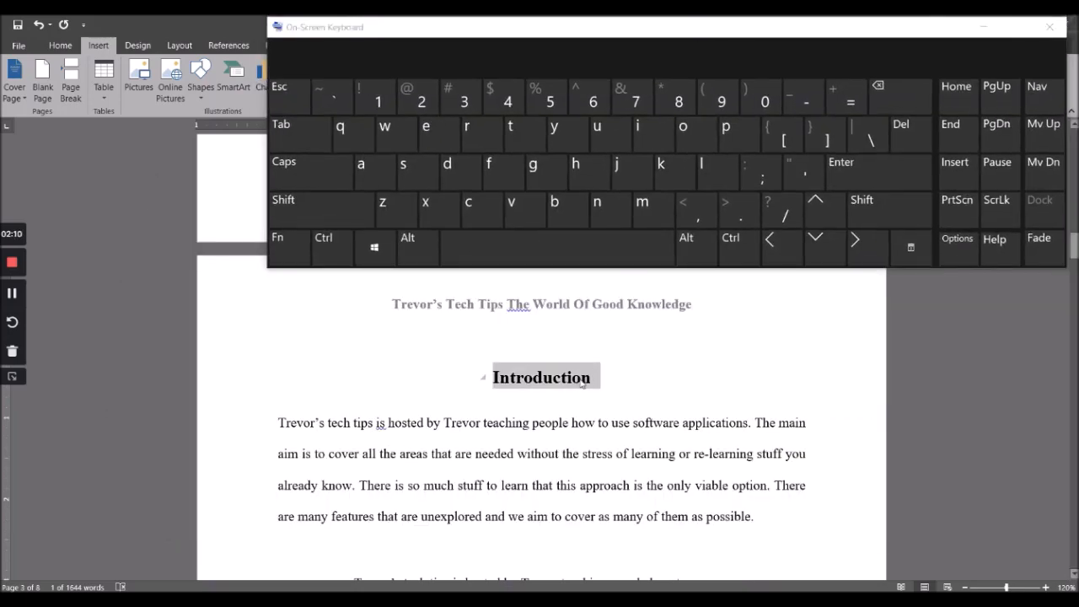
key(ctrl)
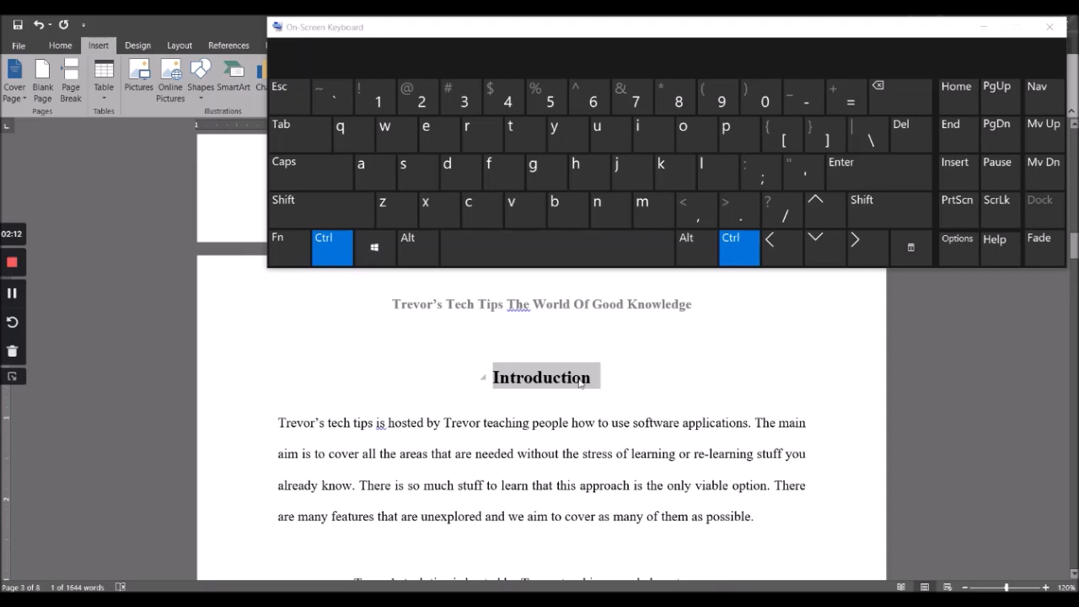
drag(601, 389, 498, 382)
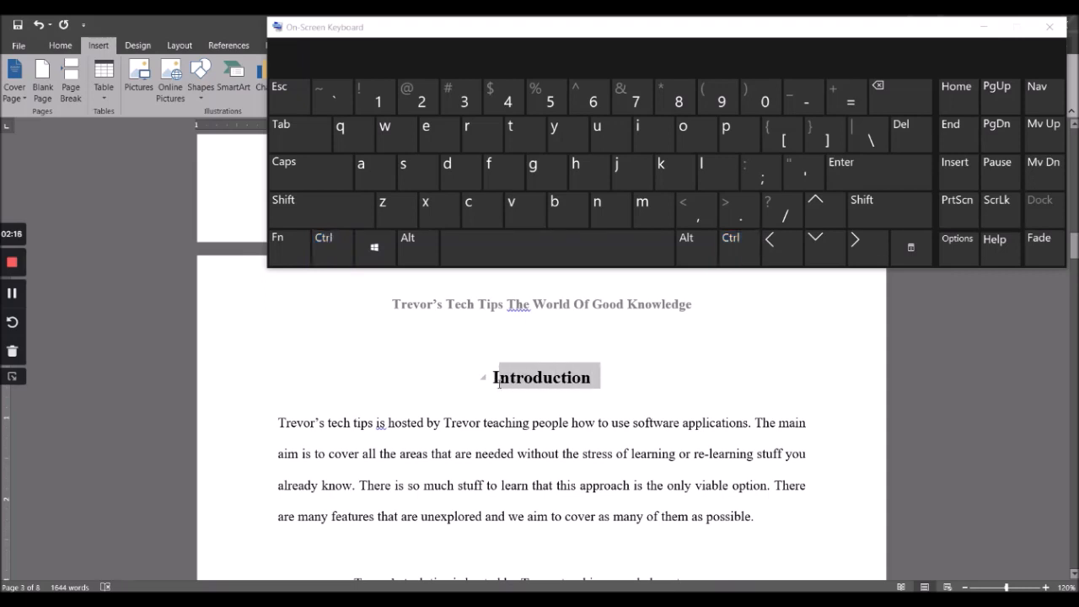
click(495, 381)
double_click(563, 377)
key(shift+Up)
key(shift+Up)
scroll(620, 392, down, 5)
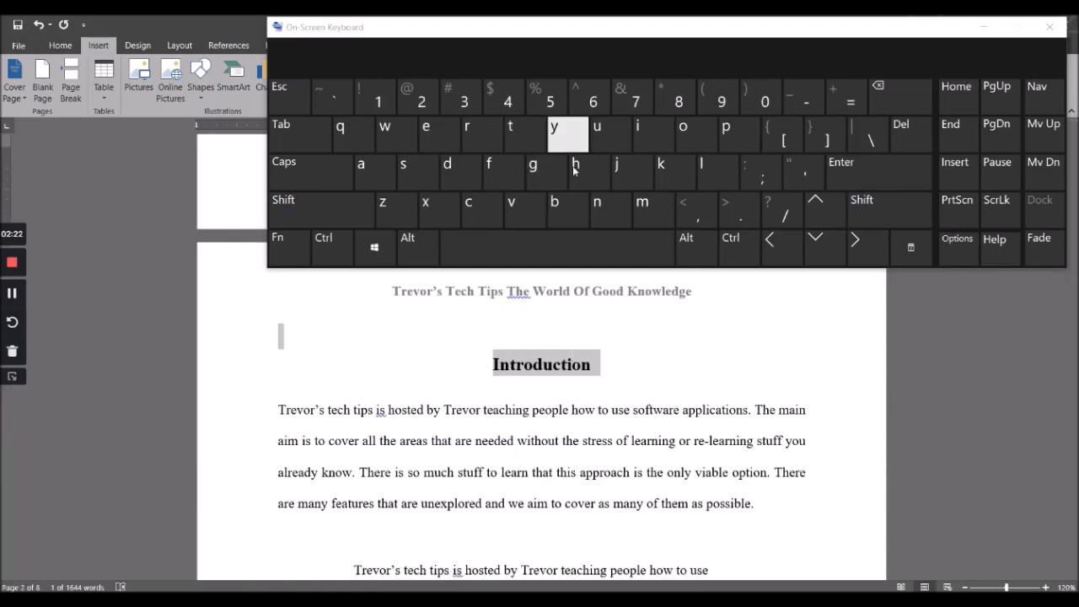
- Copy the selected "Introduction" heading text with the On-Screen Keyboard and minimize the keyboard
drag(597, 364, 495, 364)
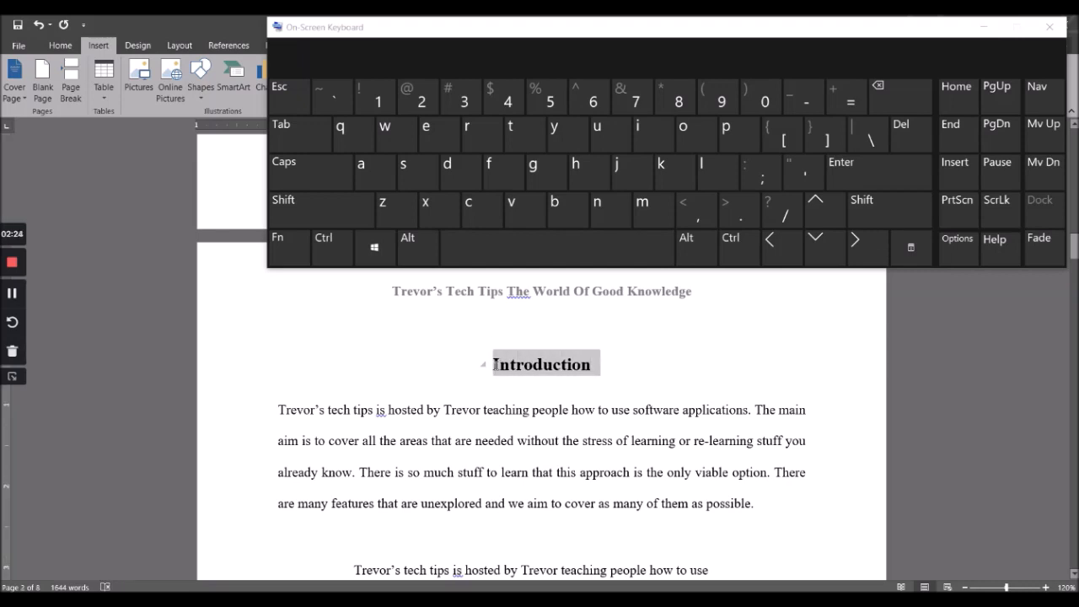
key(ctrl)
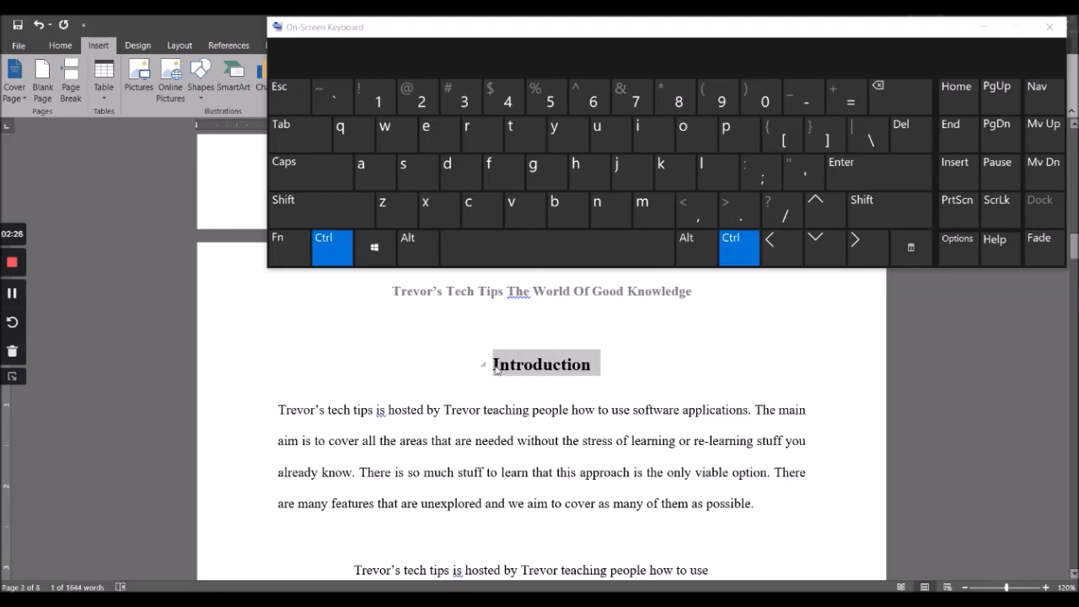
click(473, 211)
click(984, 29)
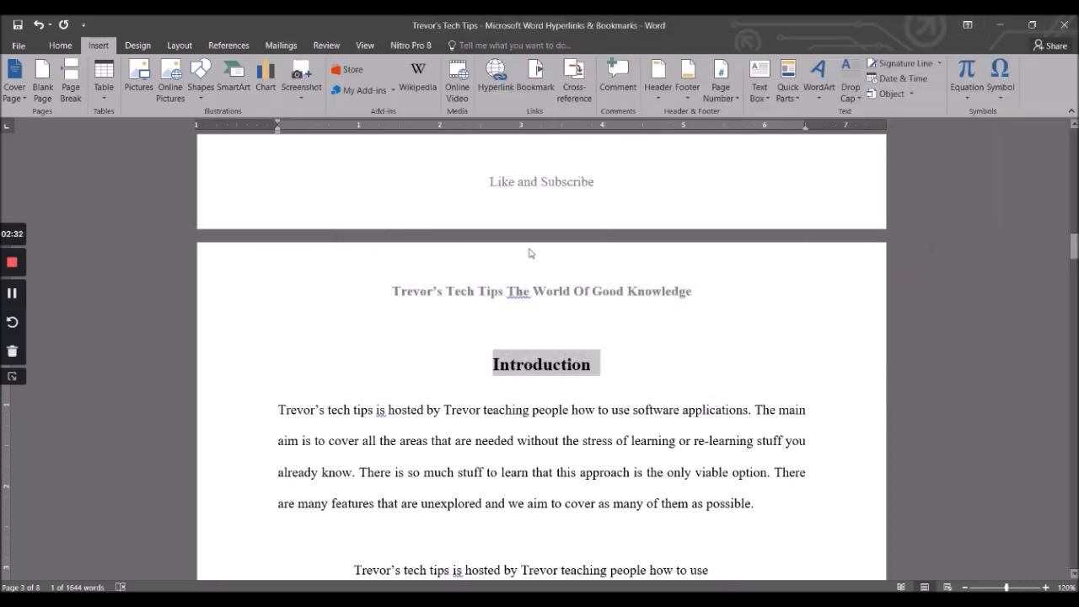
- Add a bookmark named "Introduction" for the selected heading
click(534, 72)
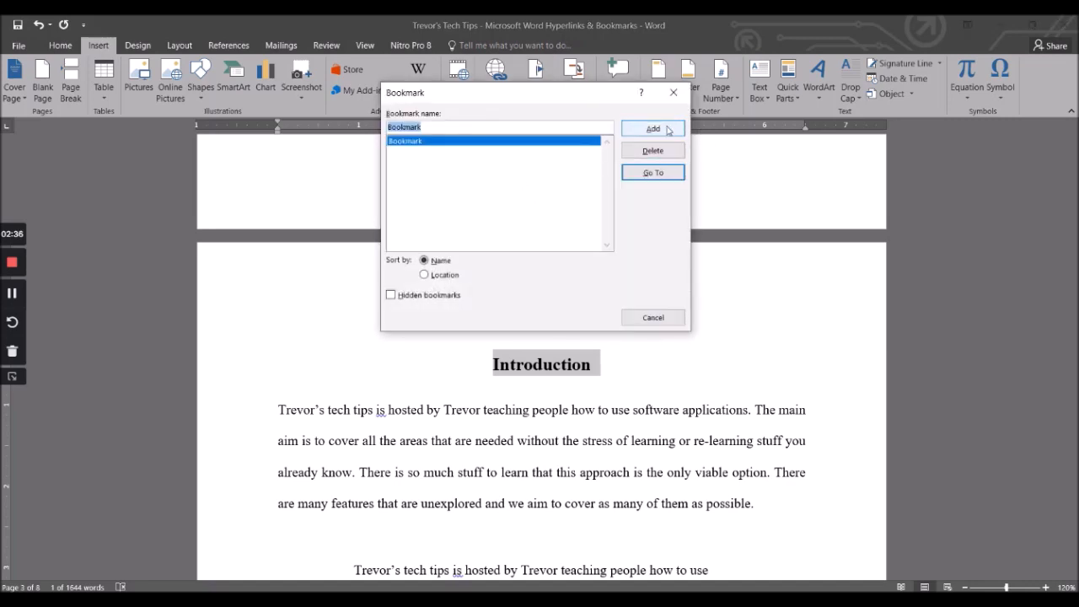
text(Introduction)
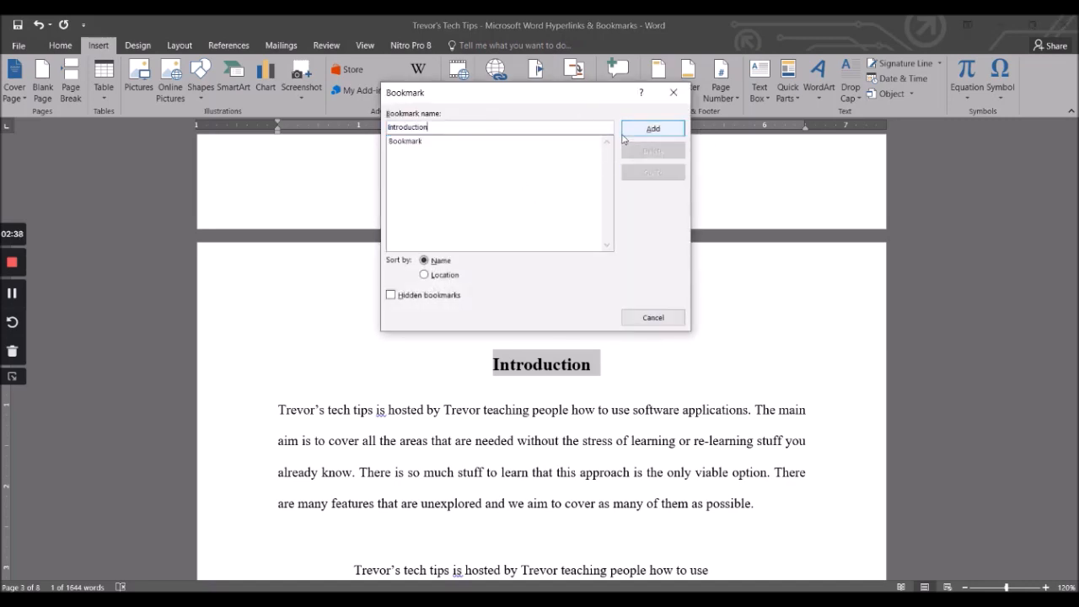
click(662, 134)
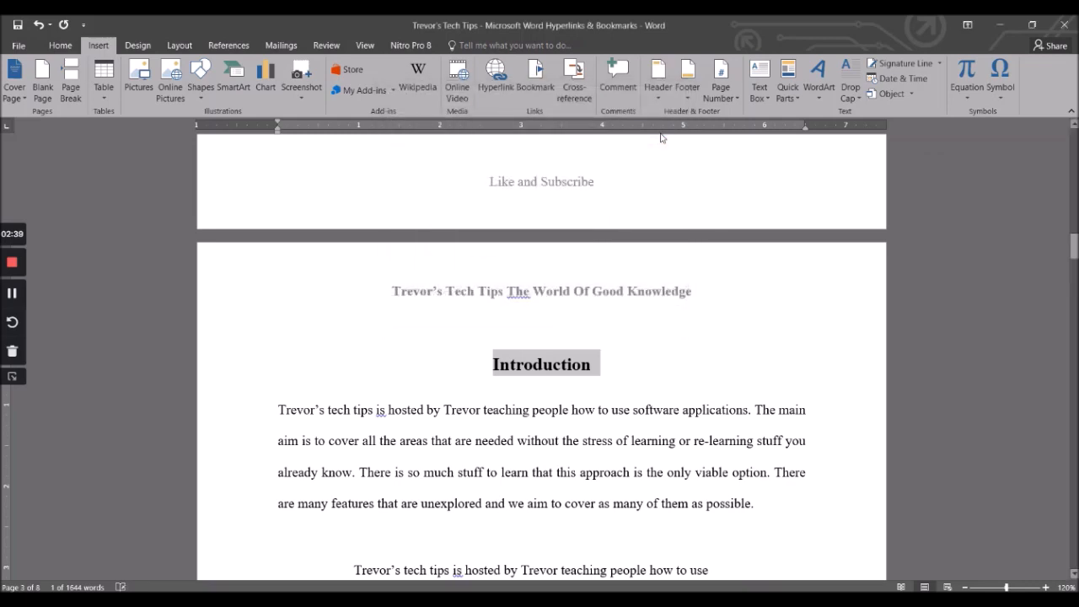
- Go to the "Bookmark" bookmark from the document's bookmark list, close the list and place the cursor at that line
click(623, 380)
click(535, 78)
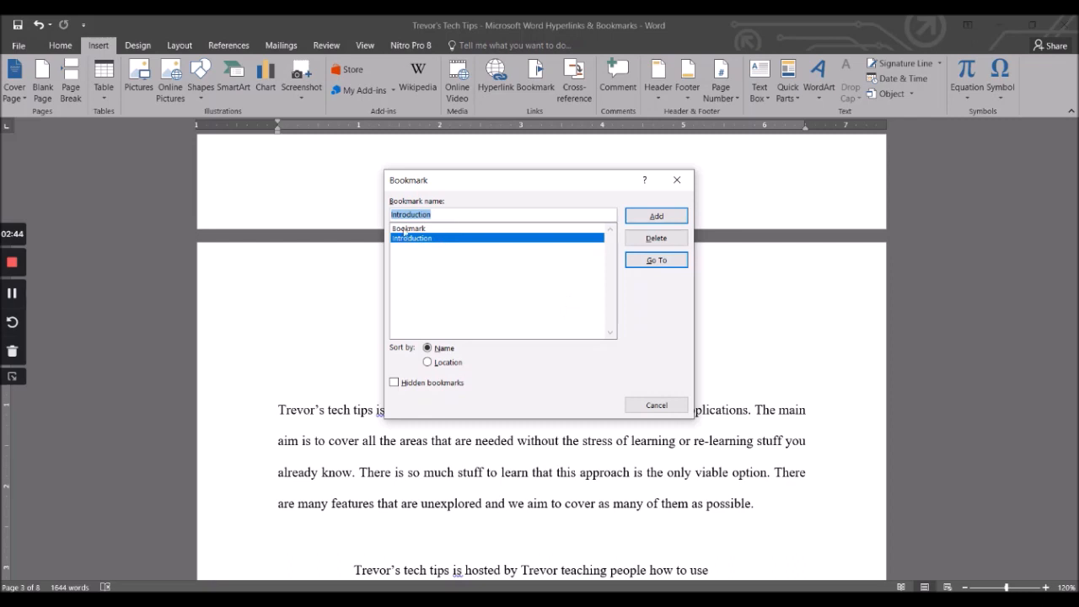
click(404, 228)
click(656, 260)
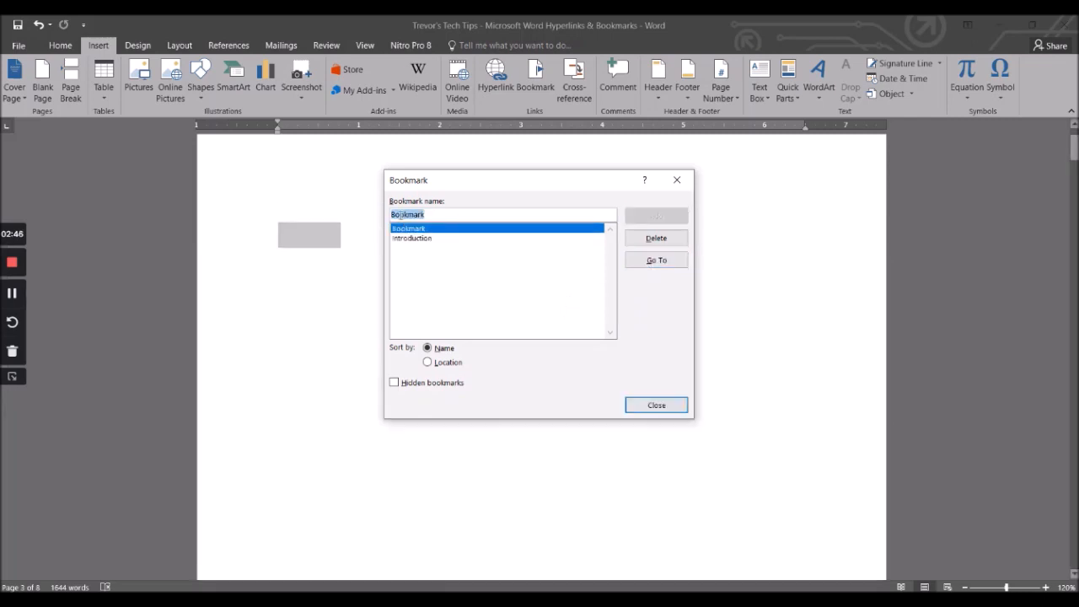
drag(447, 195, 611, 134)
click(816, 347)
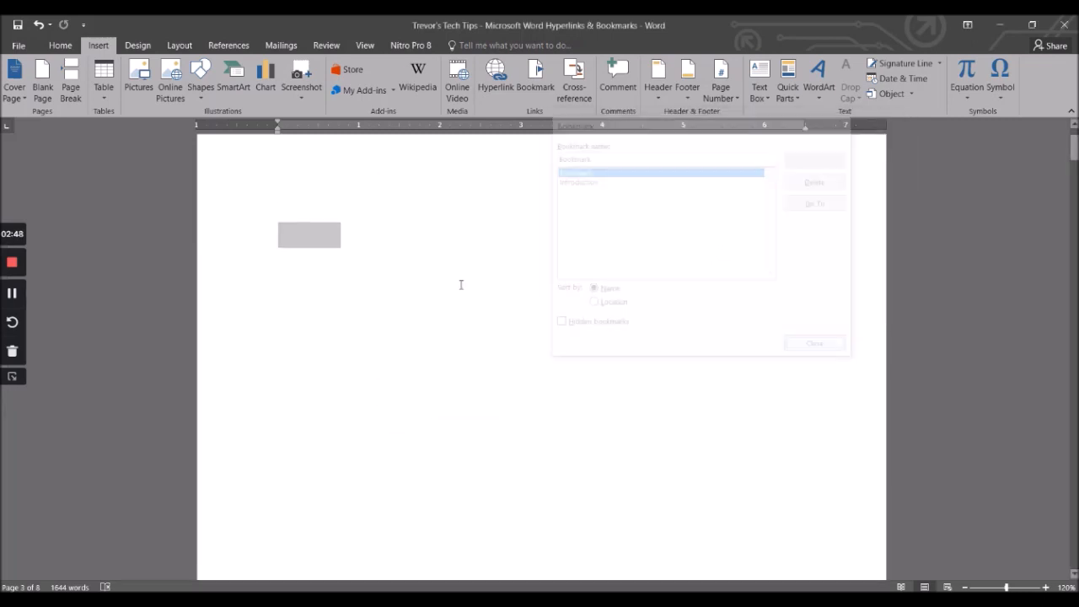
click(342, 320)
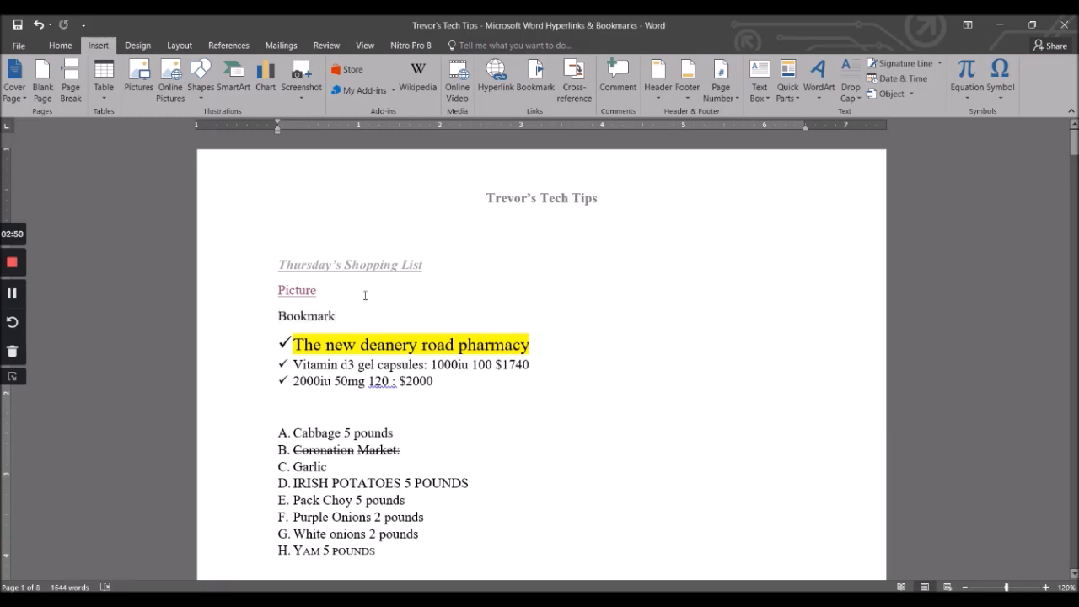
- Go to the "Introduction" bookmark from the bookmark list and close the list
click(536, 77)
click(567, 182)
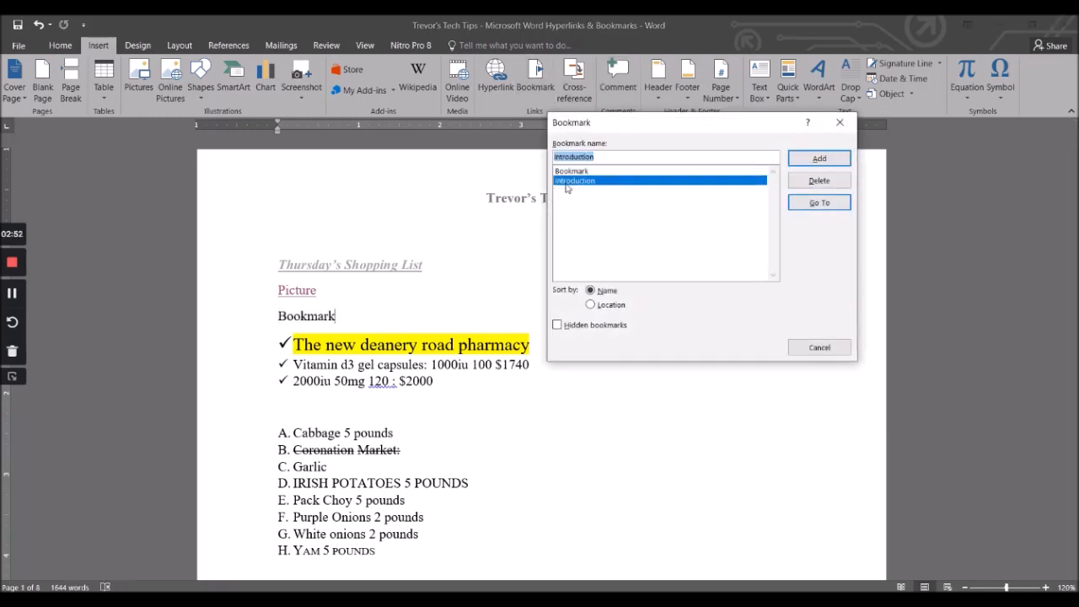
click(819, 202)
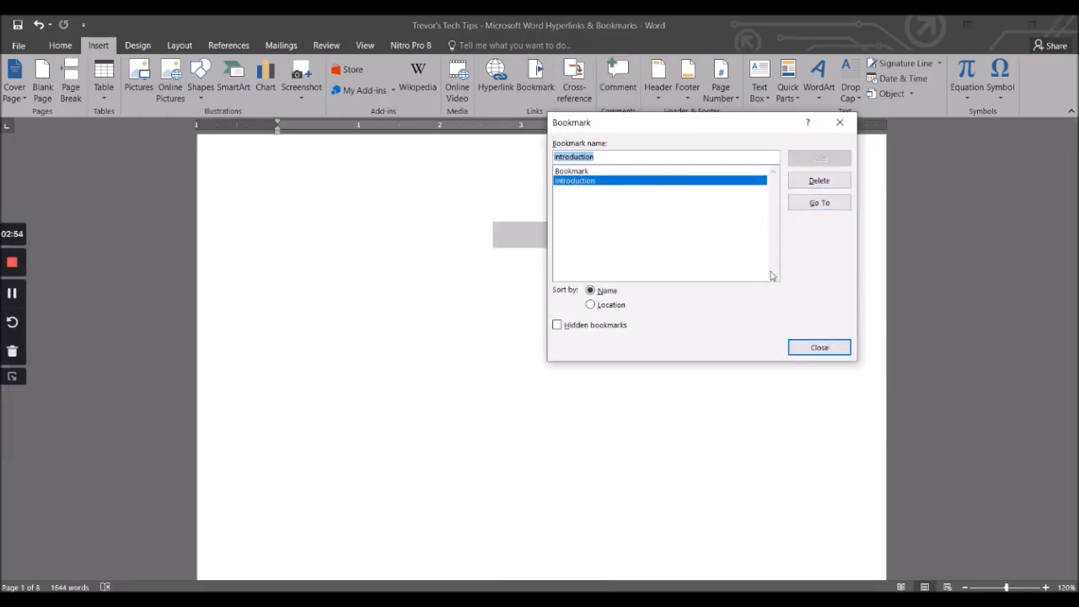
click(800, 346)
click(554, 246)
- Replace the text "TFREGERFES" on the document's last page with "Last Page"
scroll(560, 263, down, 20)
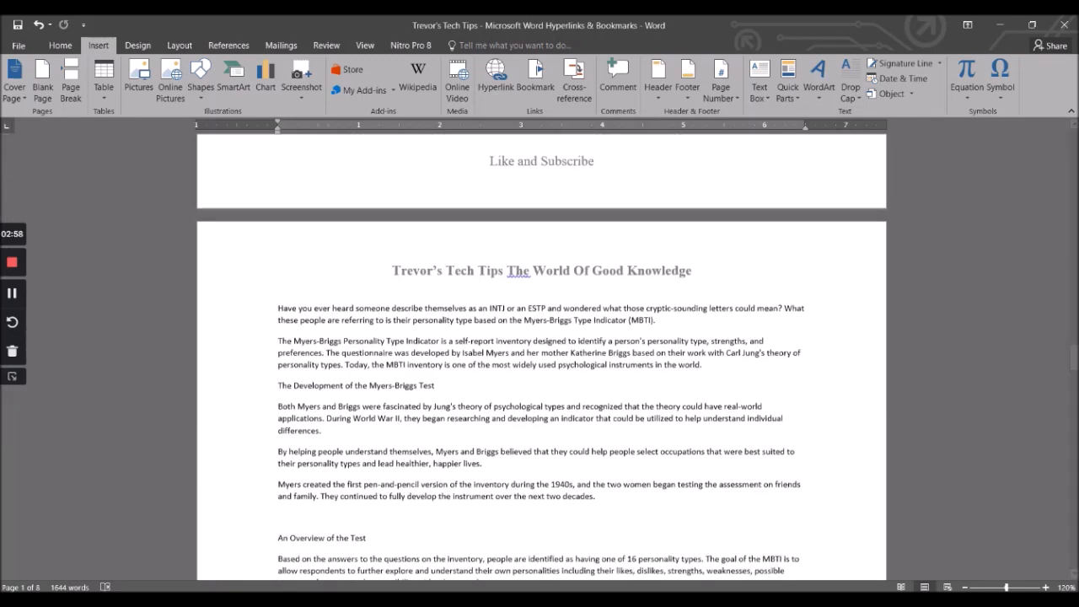
scroll(372, 374, down, 20)
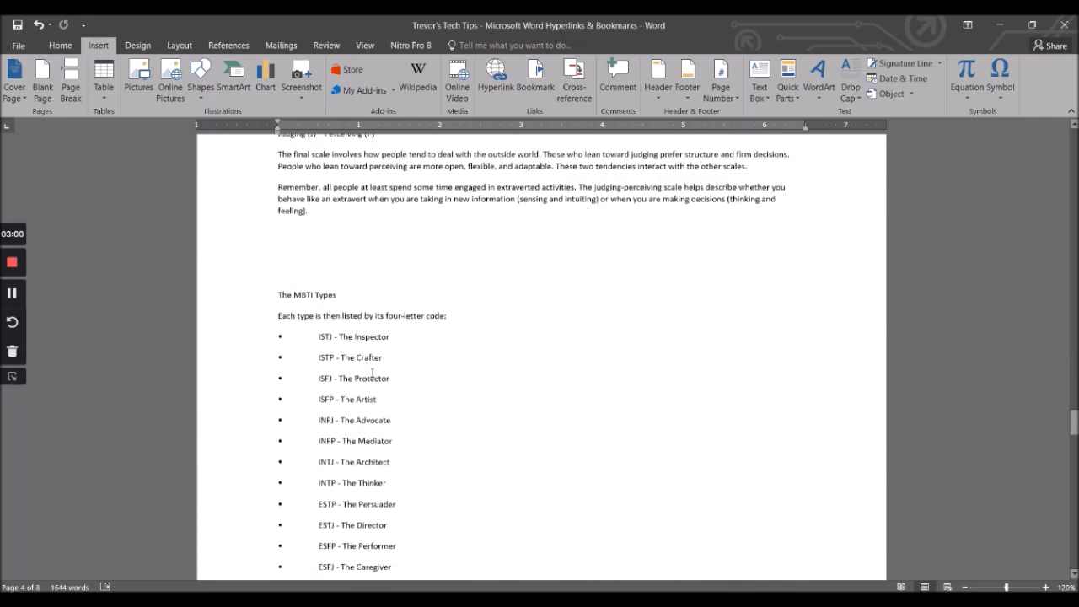
scroll(372, 373, down, 20)
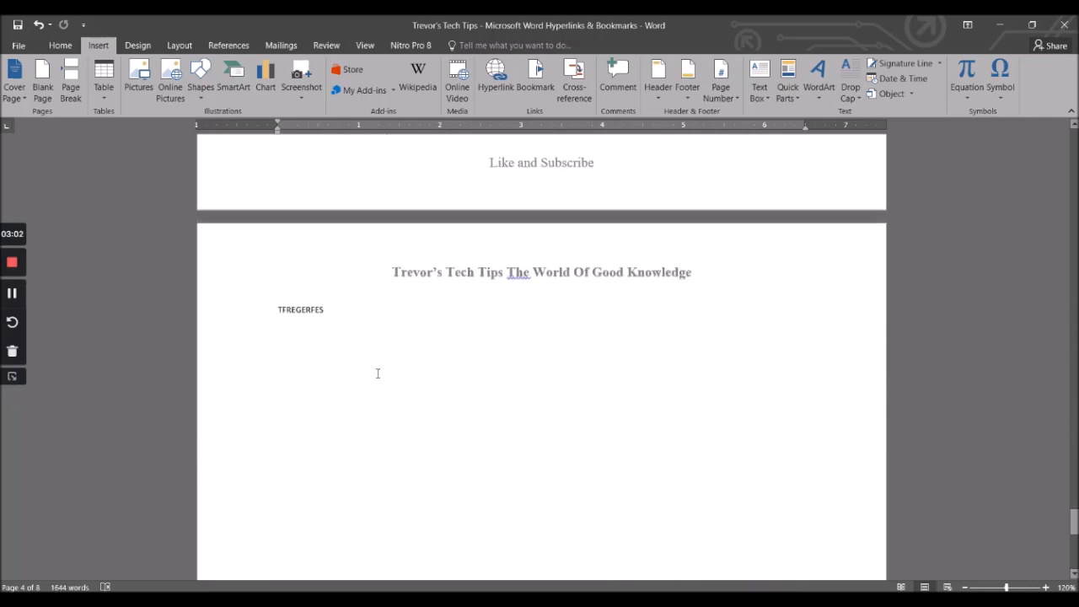
scroll(422, 385, up, 6)
scroll(433, 390, down, 8)
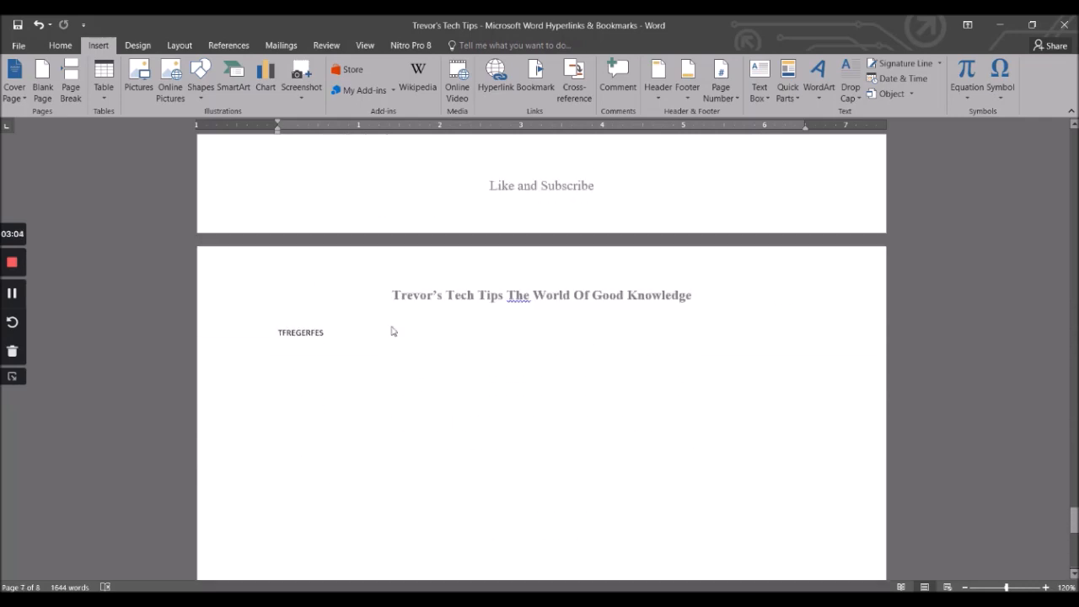
scroll(385, 351, up, 2)
double_click(331, 408)
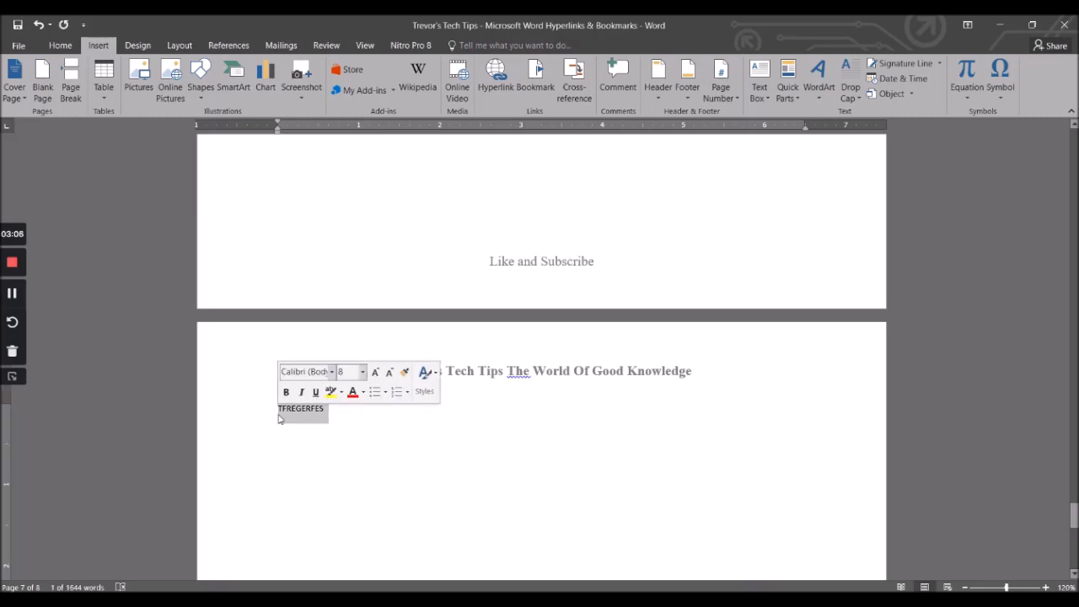
text(Last Page)
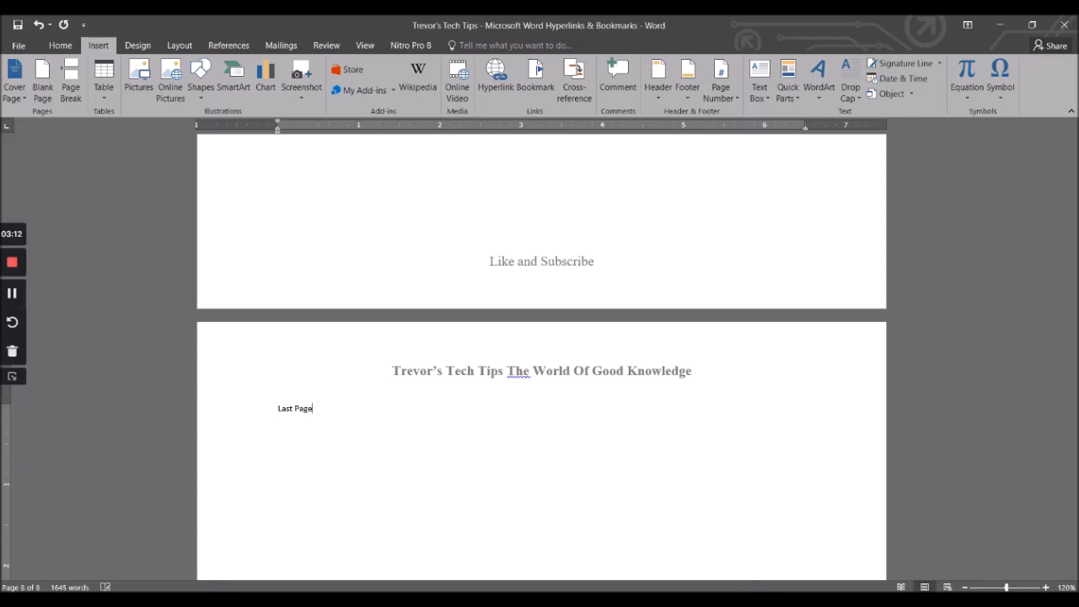
- Format the whole "Last Page" text in Times New Roman at size 12
drag(339, 413, 284, 416)
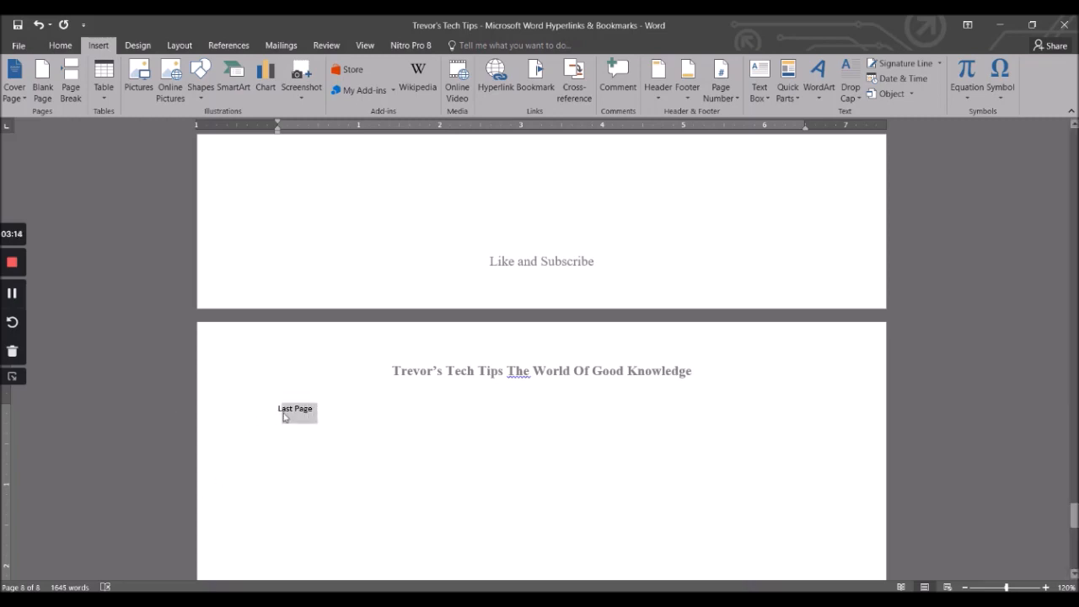
click(61, 46)
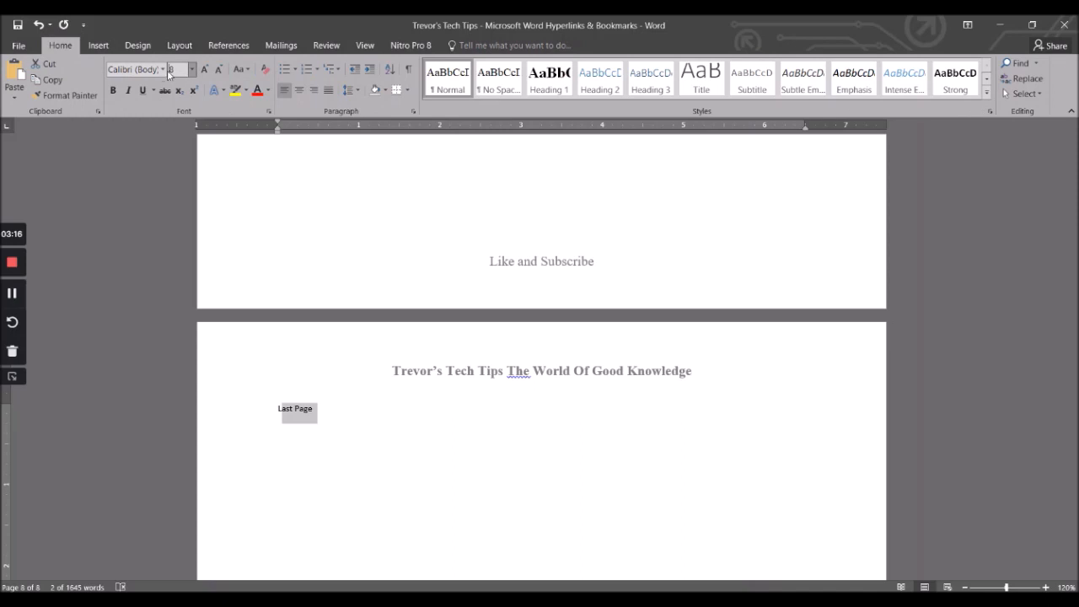
click(162, 70)
click(215, 144)
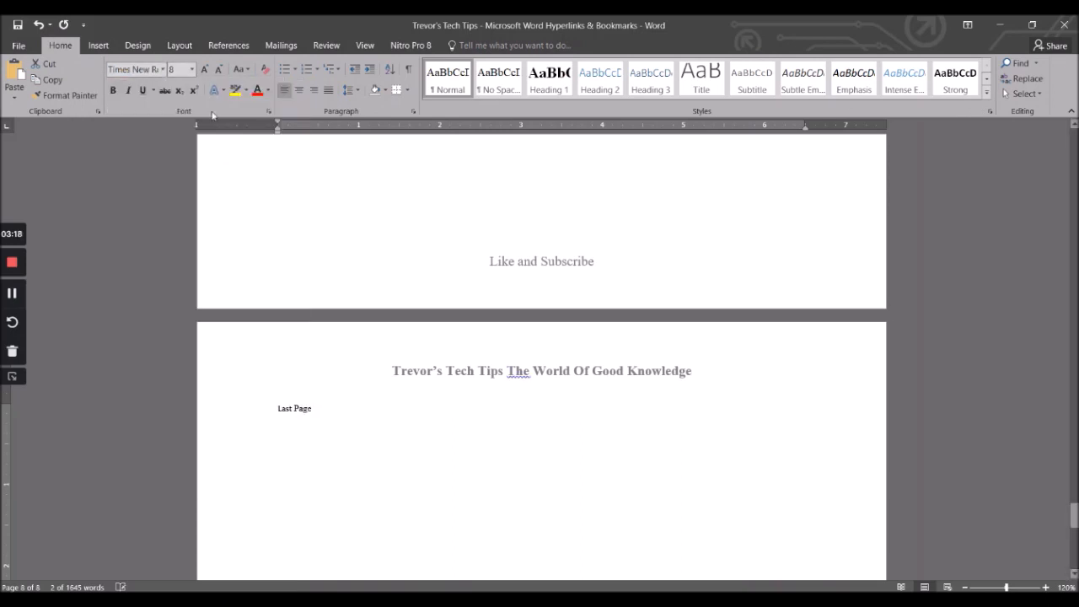
click(192, 69)
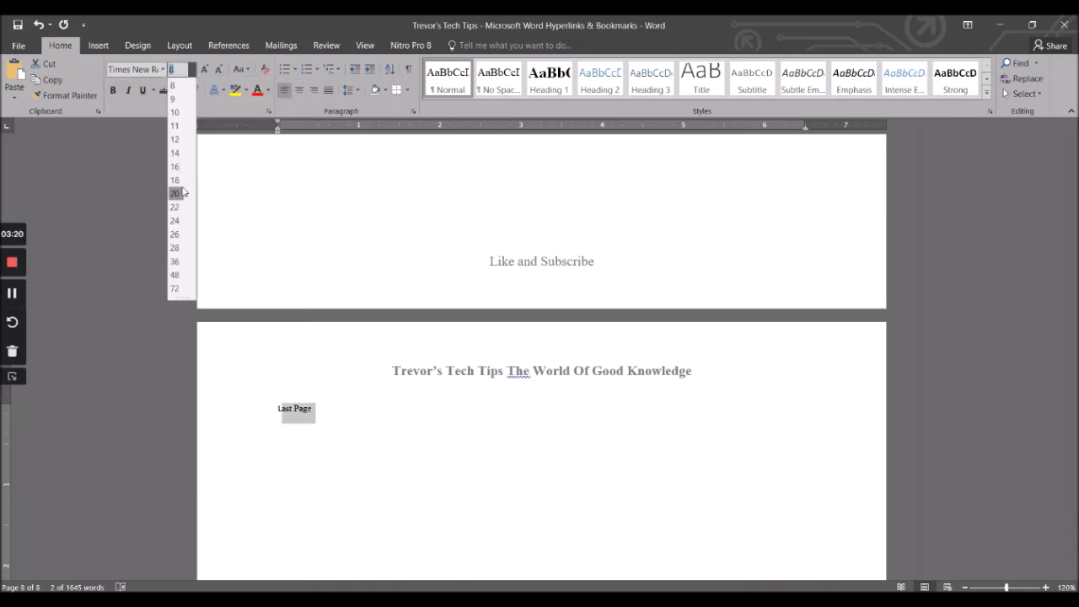
click(177, 139)
drag(336, 411, 267, 399)
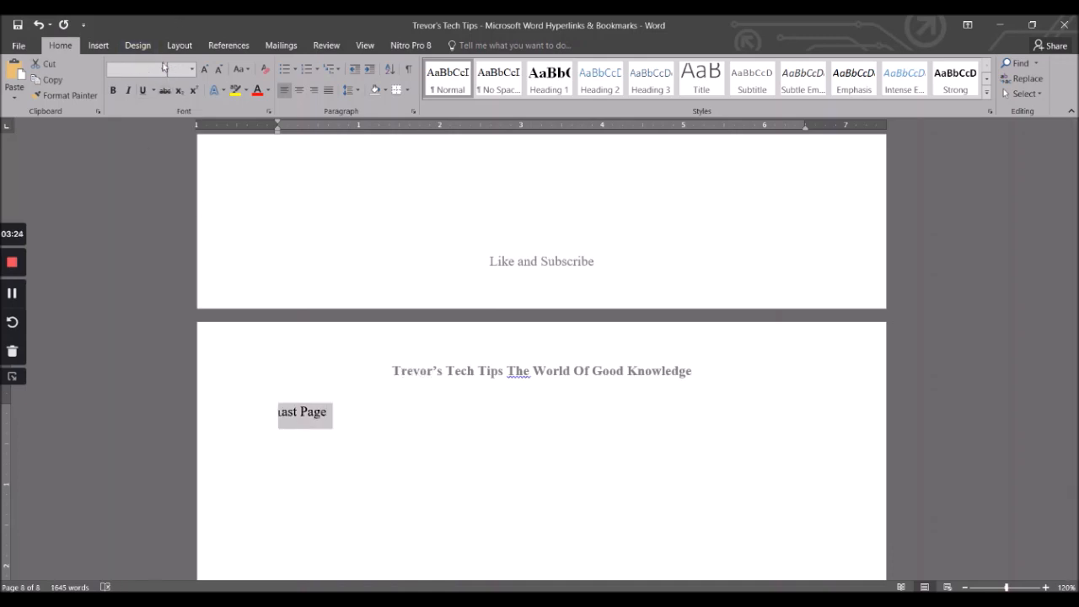
click(192, 69)
click(194, 149)
click(192, 69)
click(175, 139)
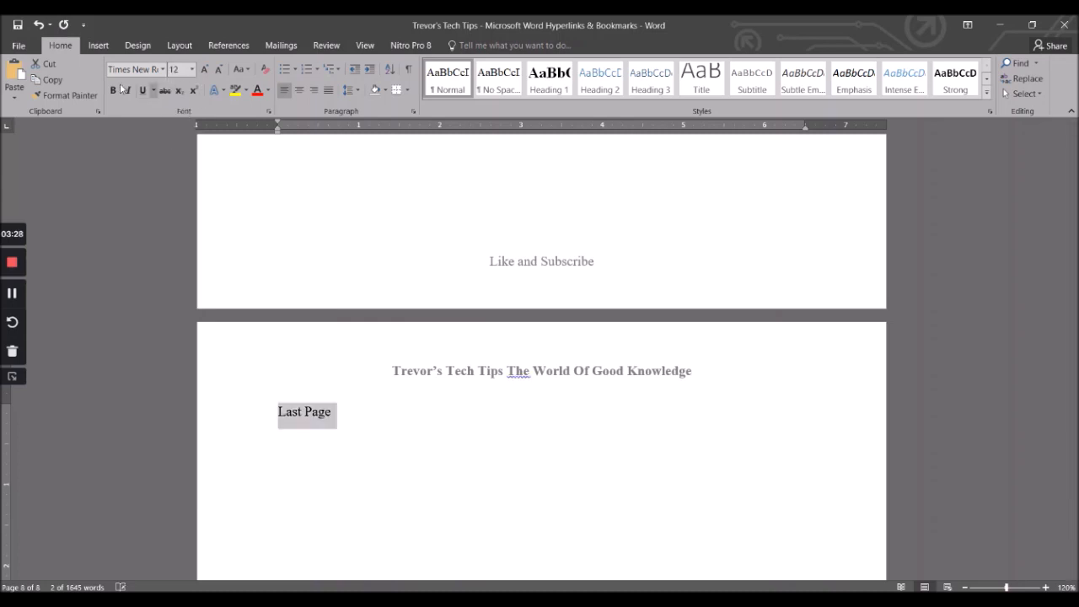
- Make the "Last Page" text bold and red, and deselect it
click(112, 90)
click(257, 91)
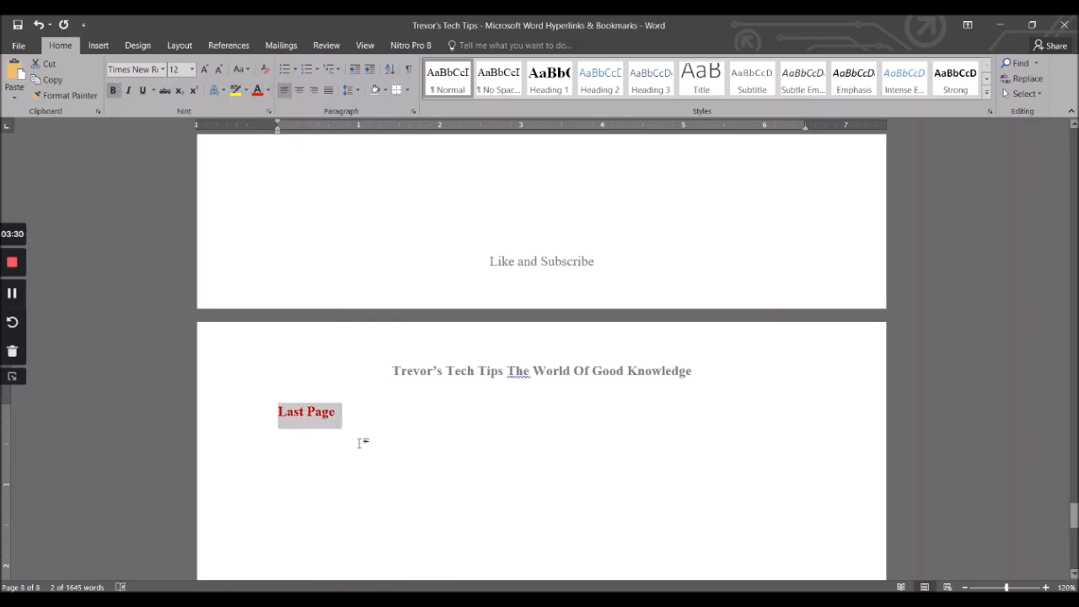
click(348, 432)
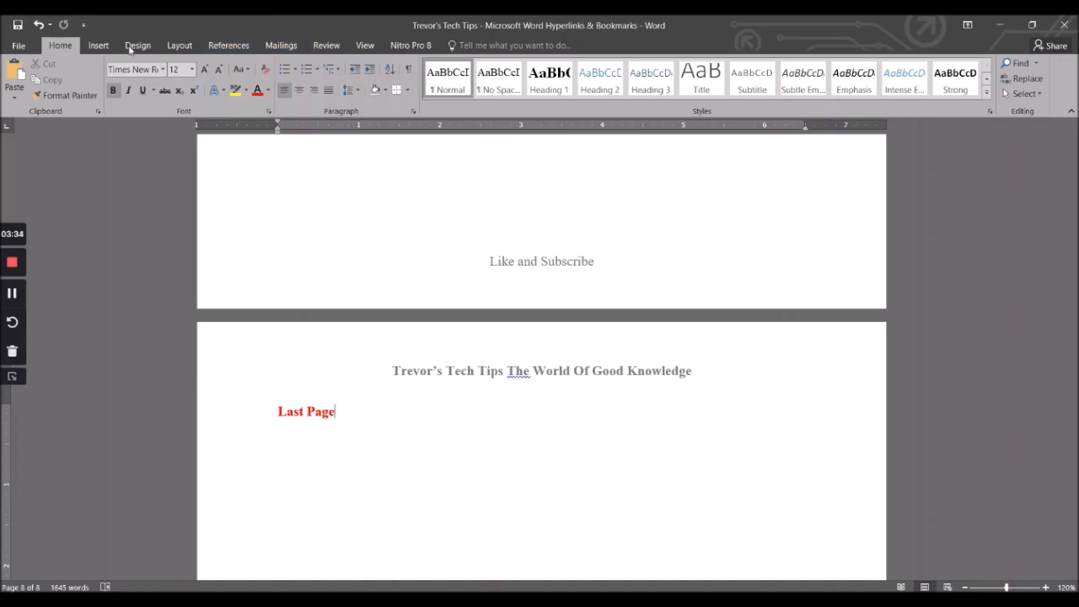
- Select the "Last Page" text and add a bookmark for it named "LastPage", without a space
click(106, 45)
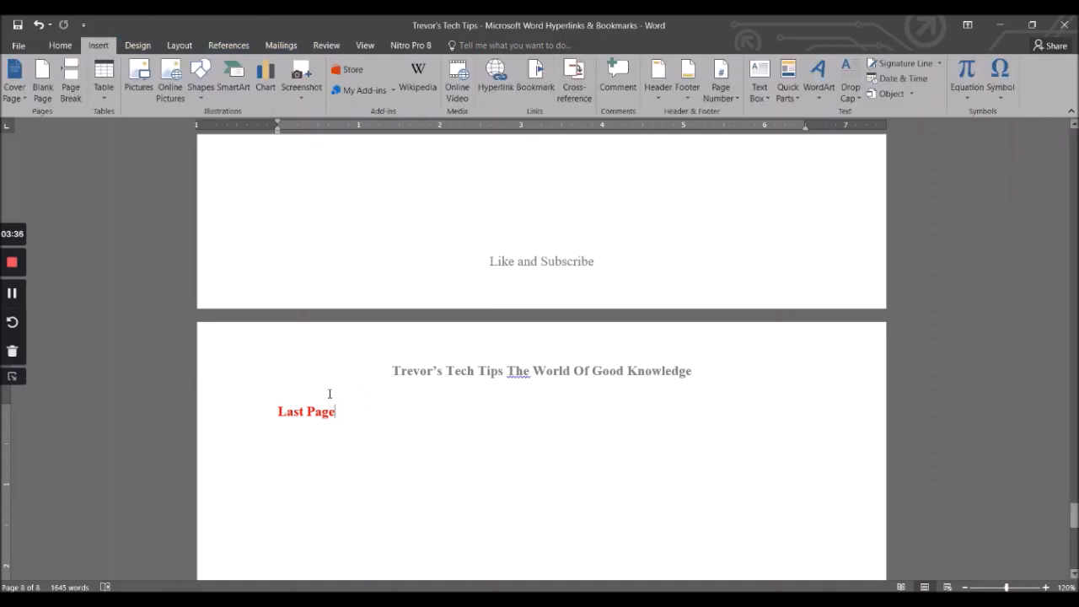
drag(328, 413, 299, 417)
key(ctrl+c)
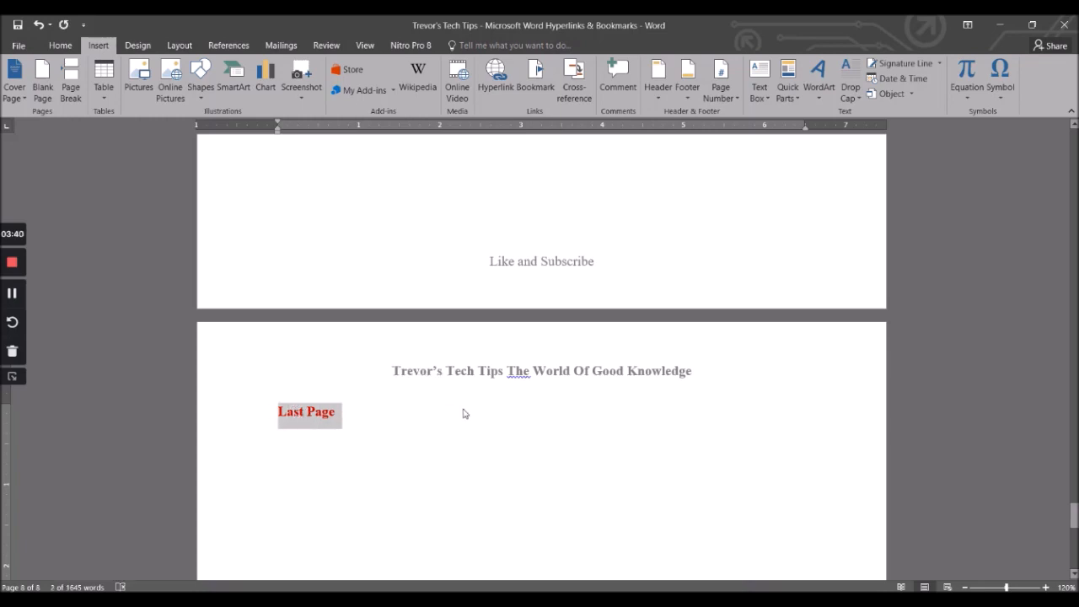
click(534, 78)
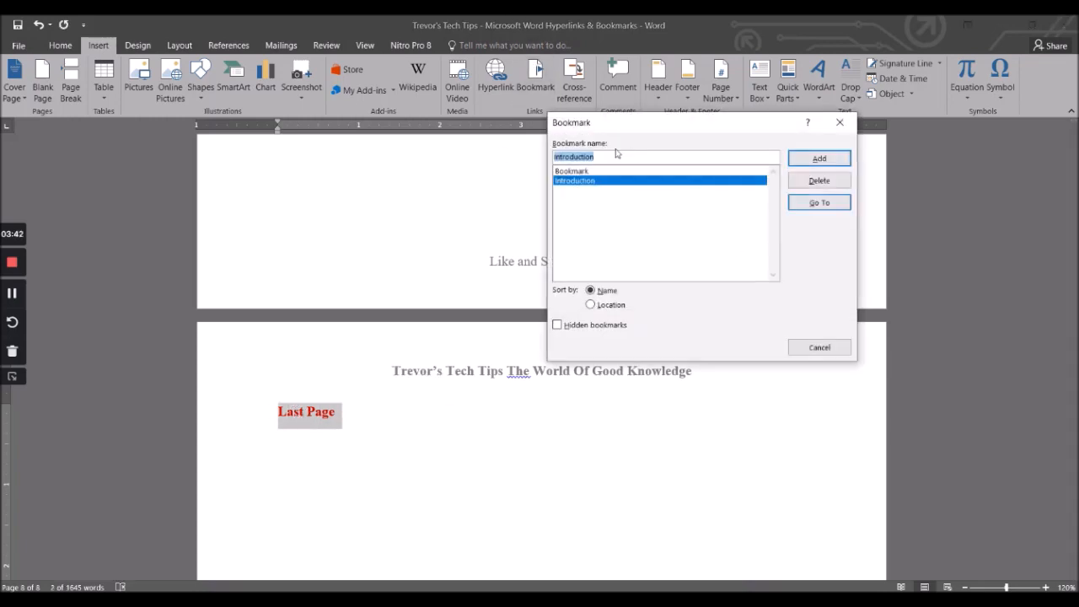
key(ctrl+v)
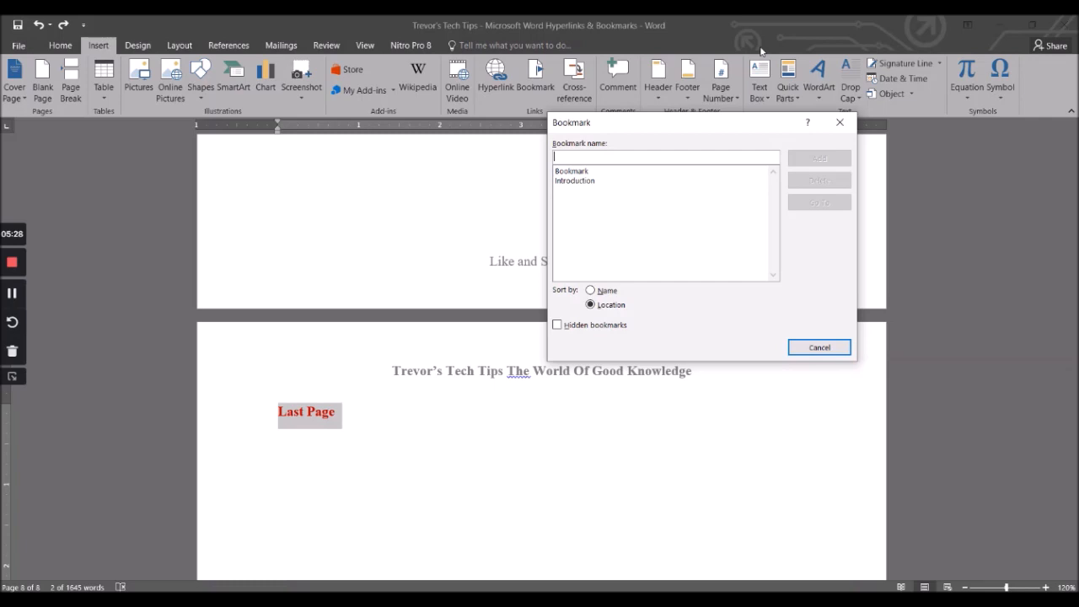
text(Last Page)
click(568, 157)
key(BackSpace)
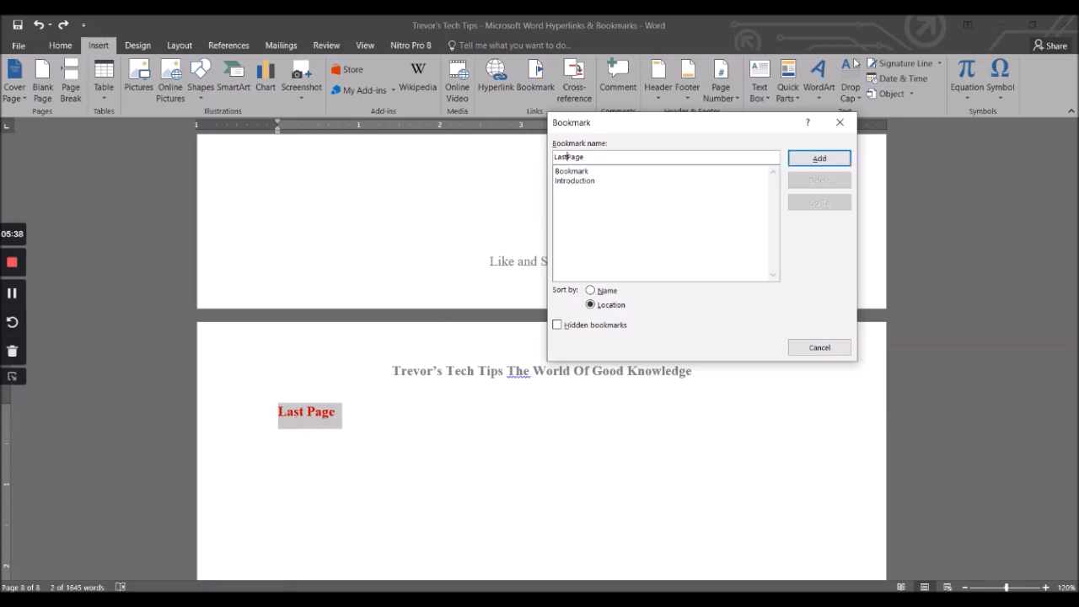
click(818, 159)
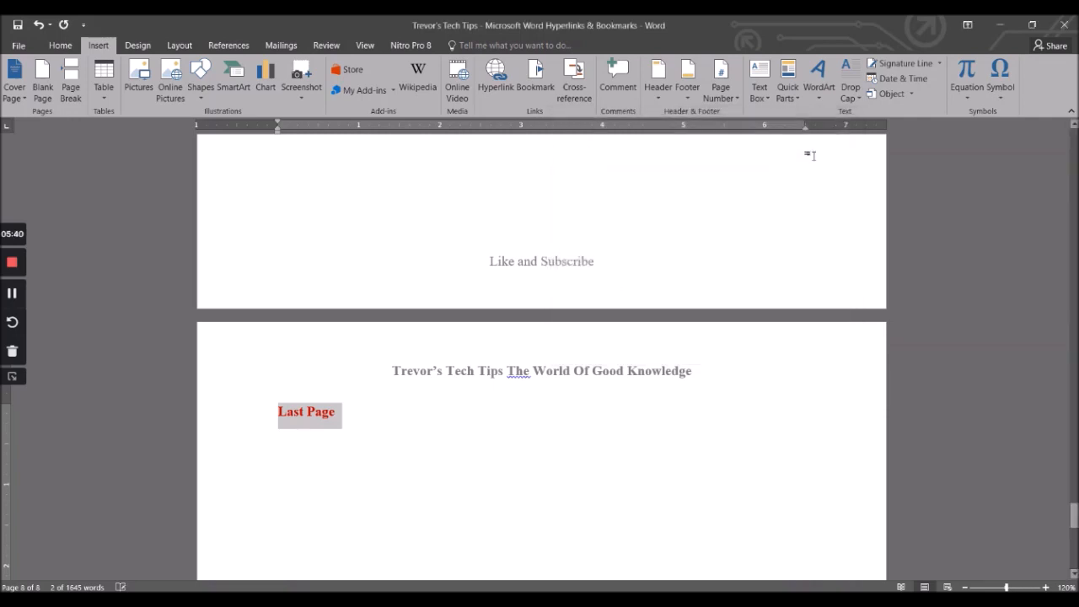
- Try to name a bookmark for the selected "Last Page" text "This One", with a space
click(536, 80)
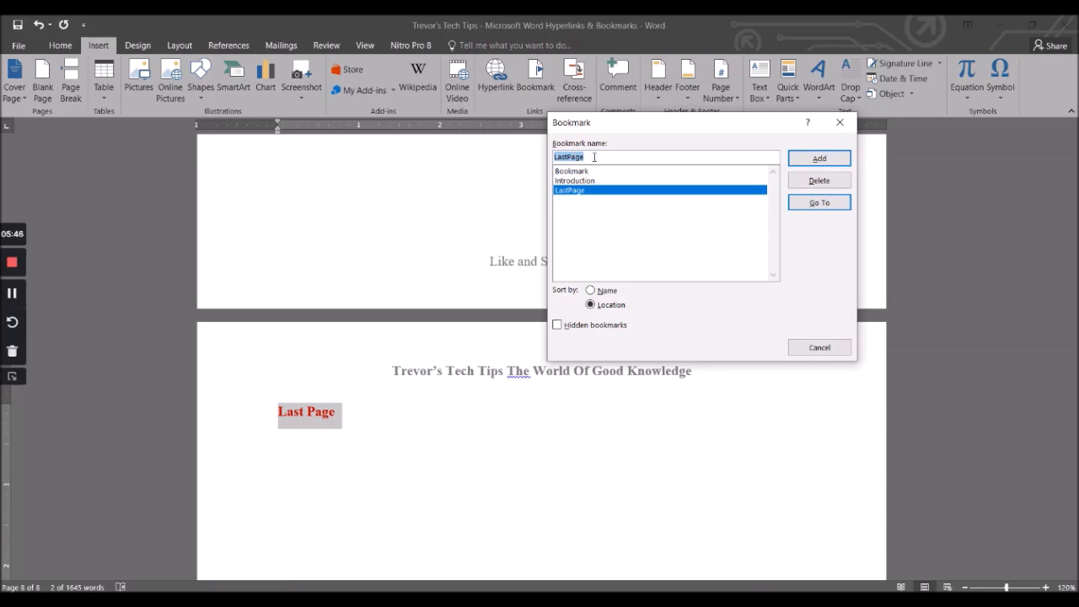
text(T)
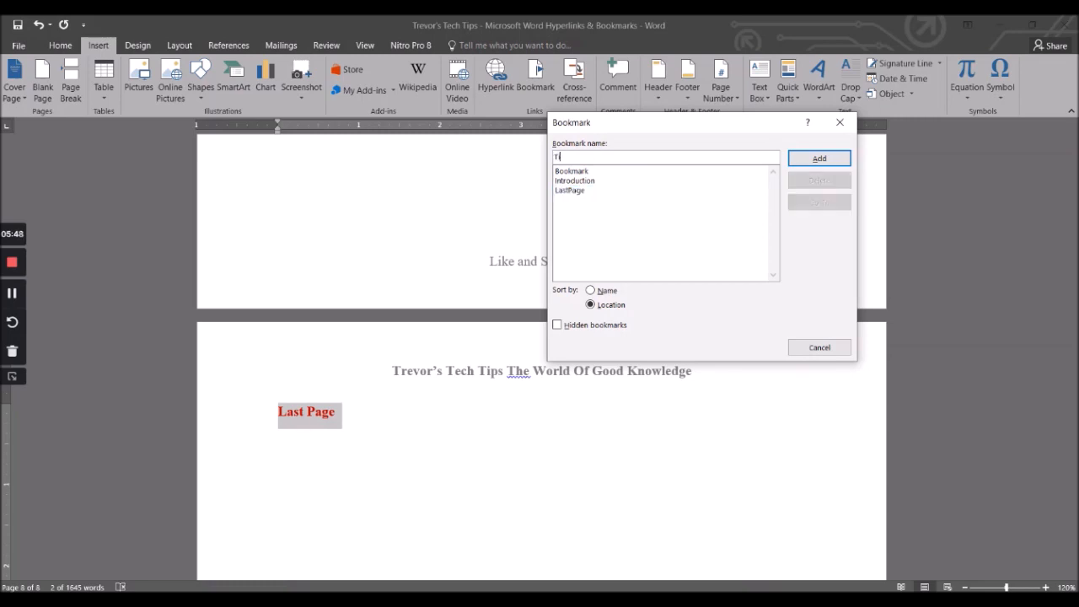
text(his One)
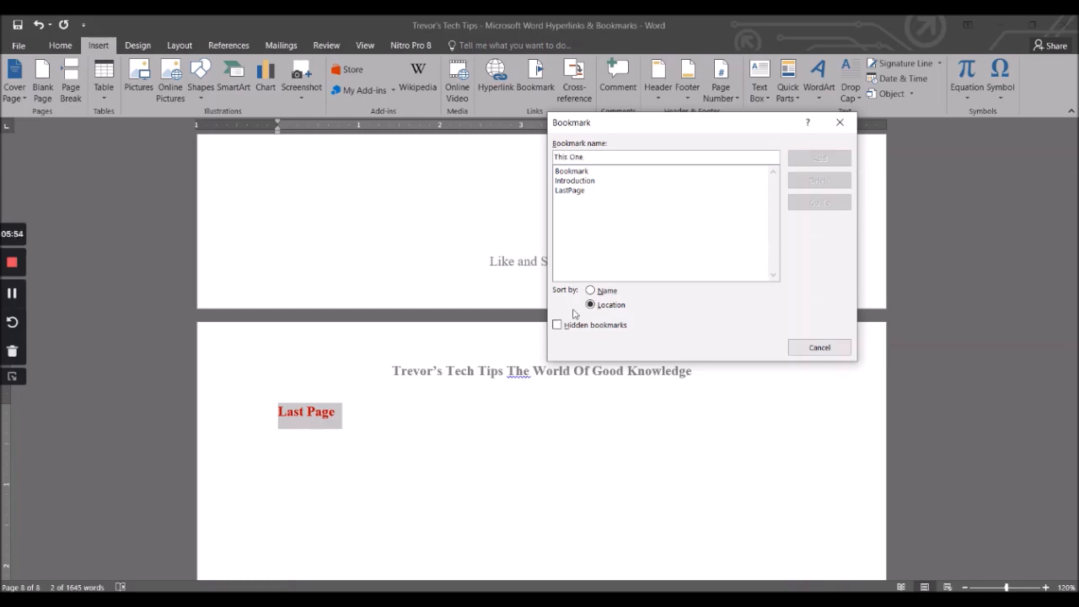
click(822, 347)
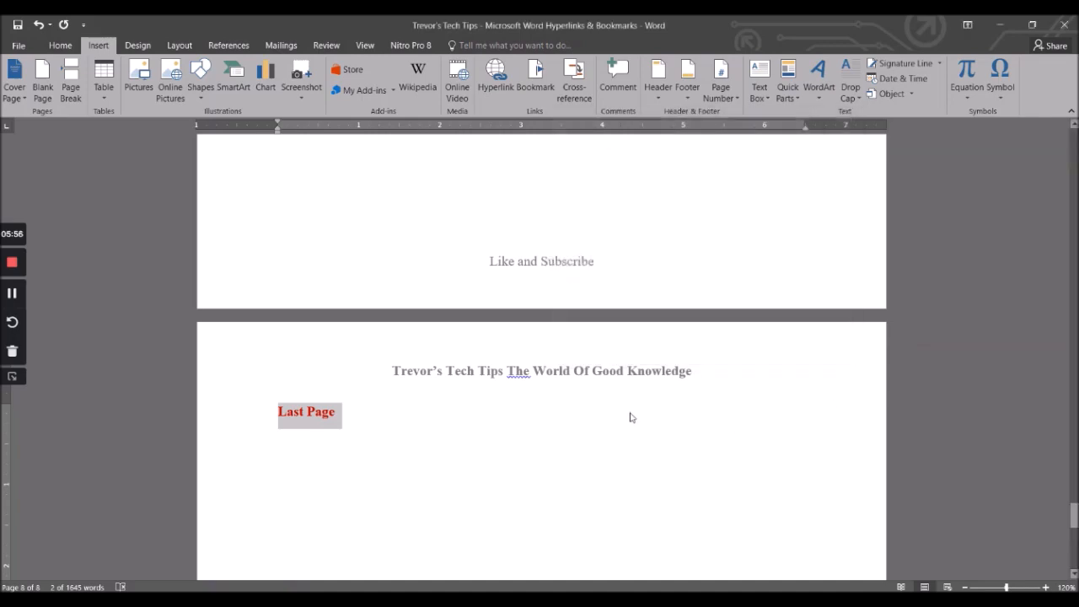
- Go to the LastPage bookmark from an earlier page of the document and deselect the bookmarked text
scroll(630, 417, up, 20)
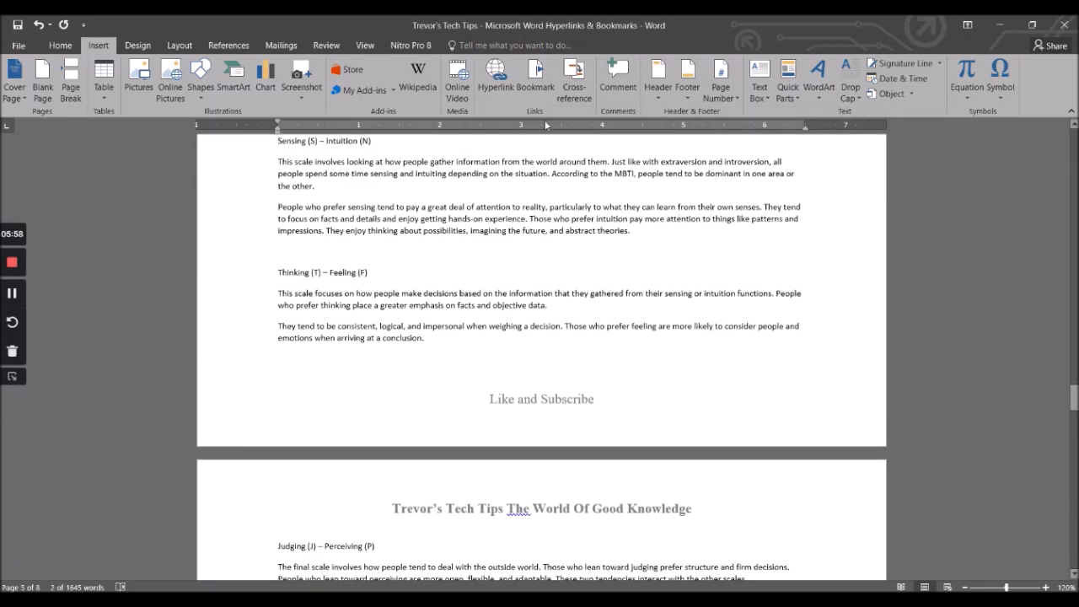
click(535, 78)
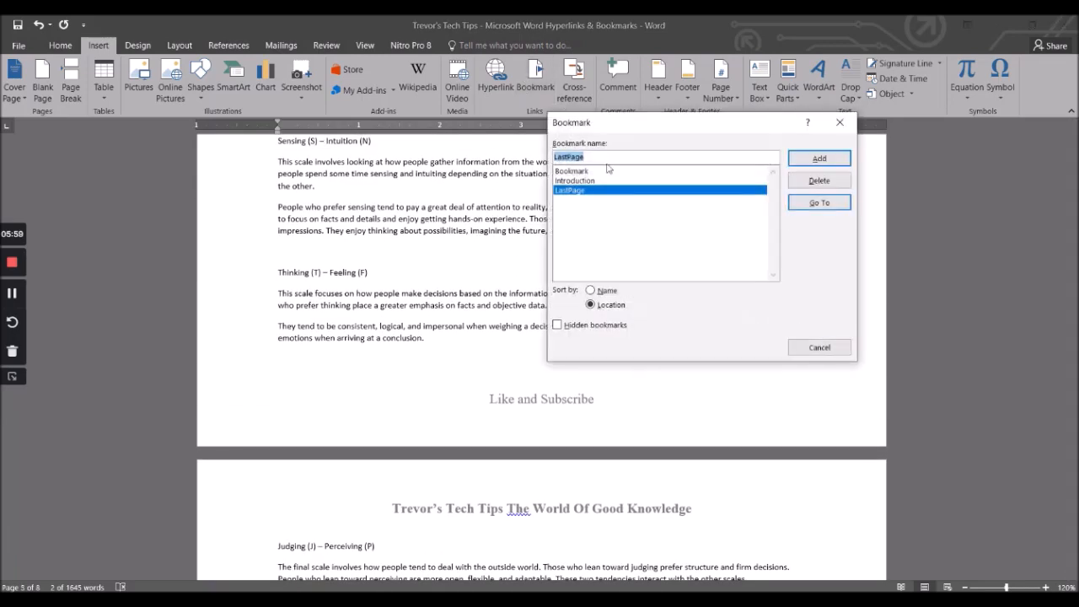
click(810, 204)
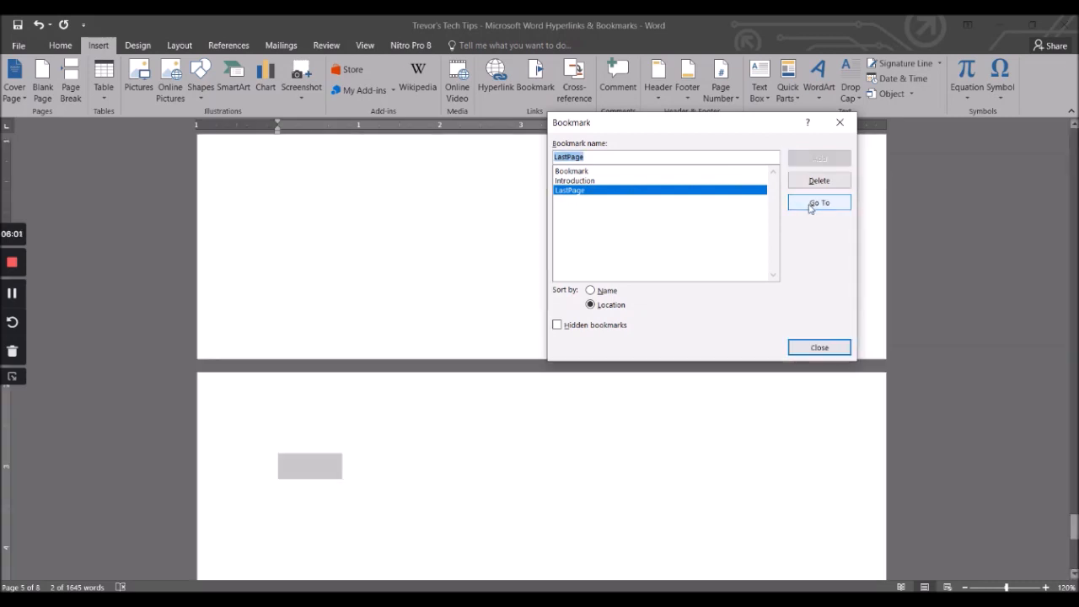
click(819, 347)
click(337, 244)
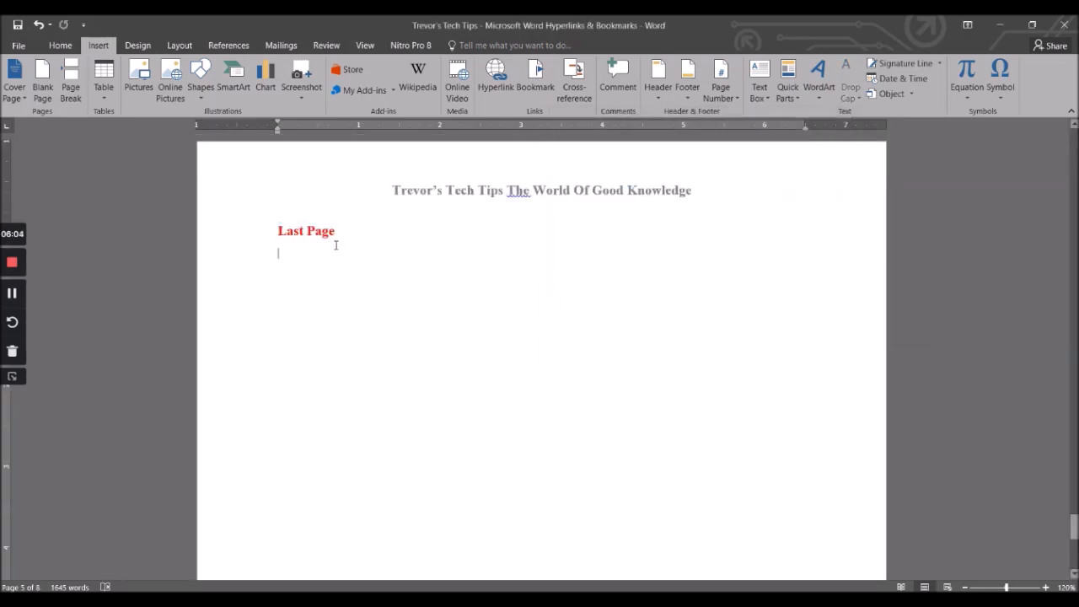
- Sort the bookmark list by name, switch it back to location, and close the list
scroll(368, 260, up, 10)
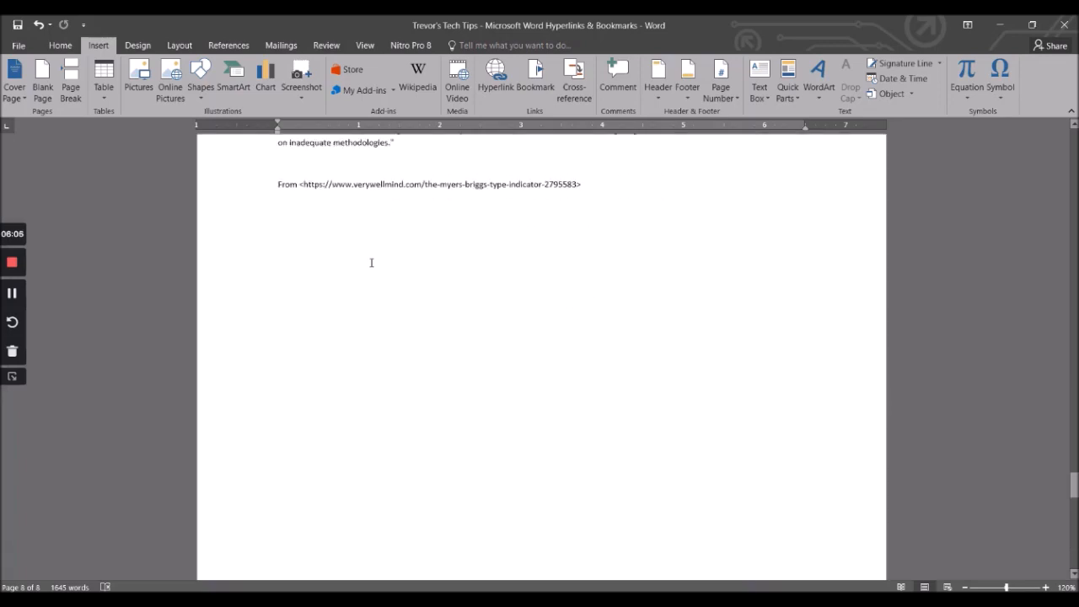
scroll(353, 262, down, 10)
click(534, 80)
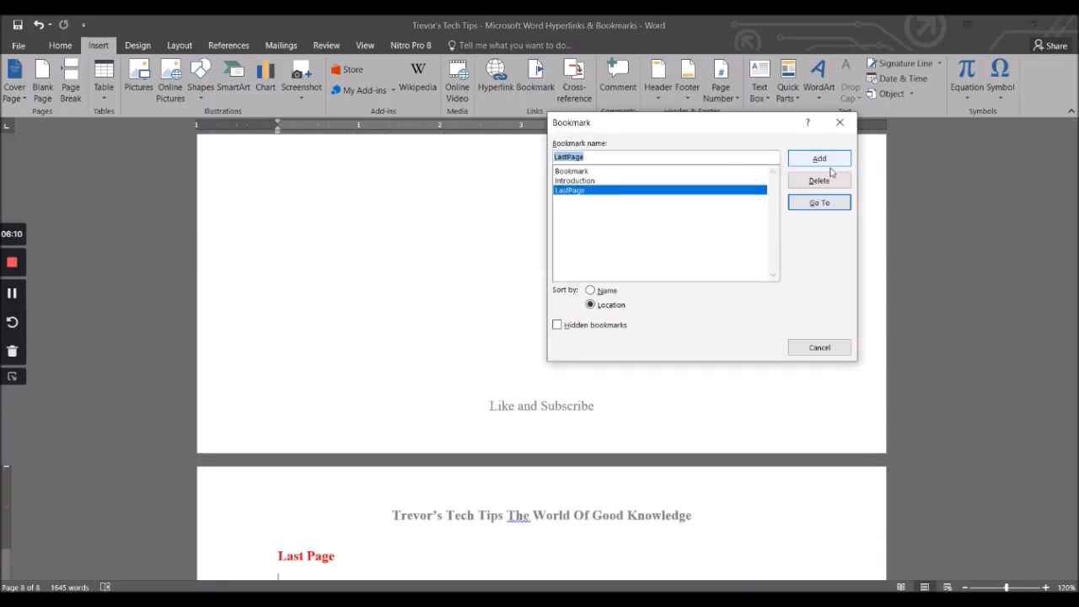
click(599, 291)
click(602, 305)
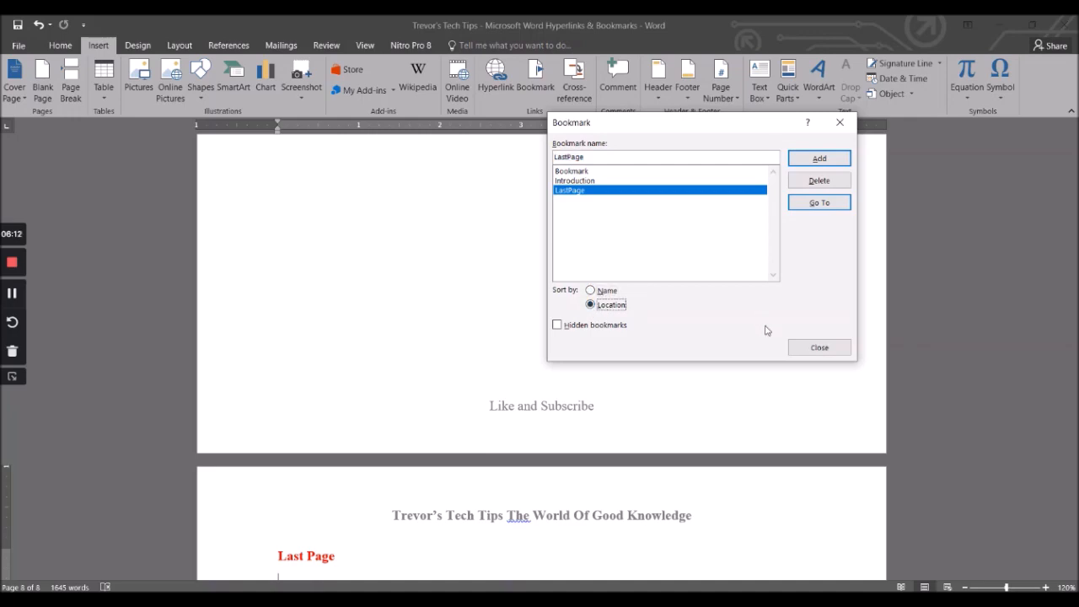
click(796, 347)
- Delete the LastPage bookmark from the document
scroll(712, 293, up, 15)
scroll(742, 338, down, 5)
scroll(559, 94, down, 2)
scroll(552, 100, down, 1)
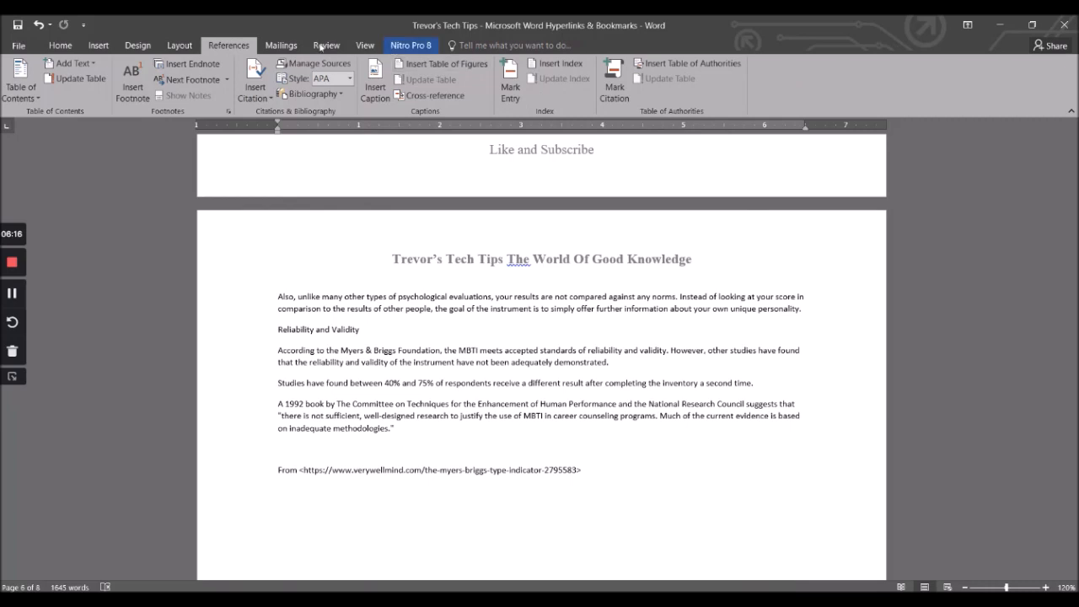
scroll(95, 46, up, 2)
click(95, 46)
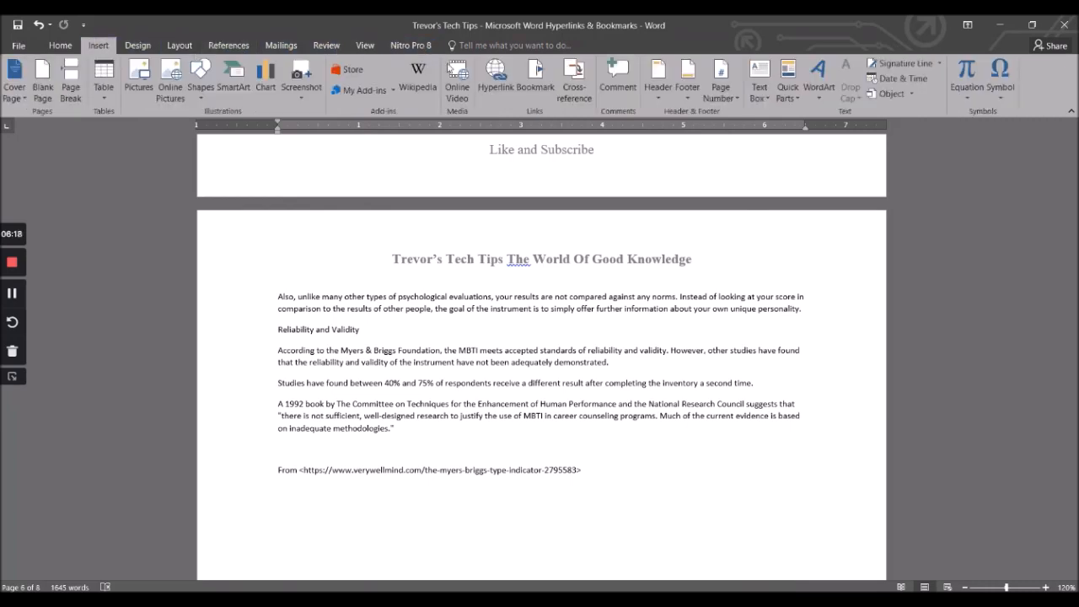
click(529, 75)
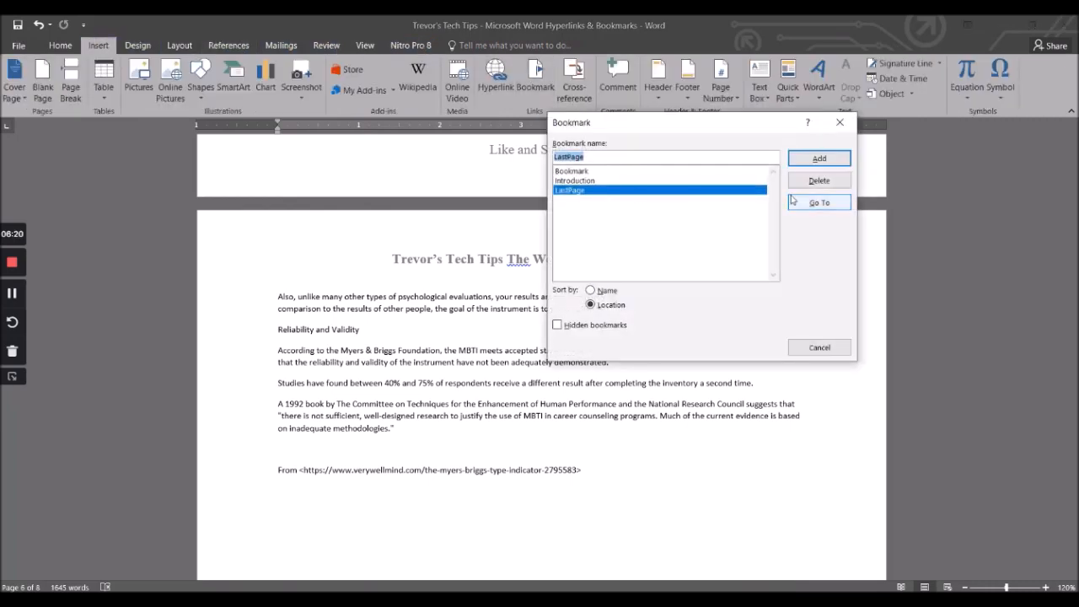
click(836, 182)
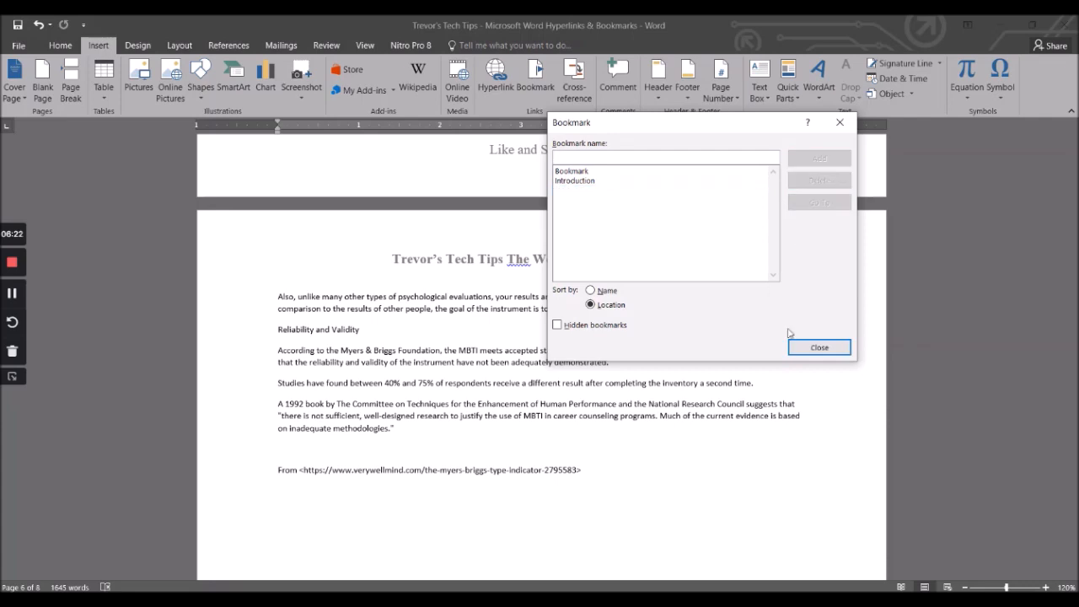
click(810, 347)
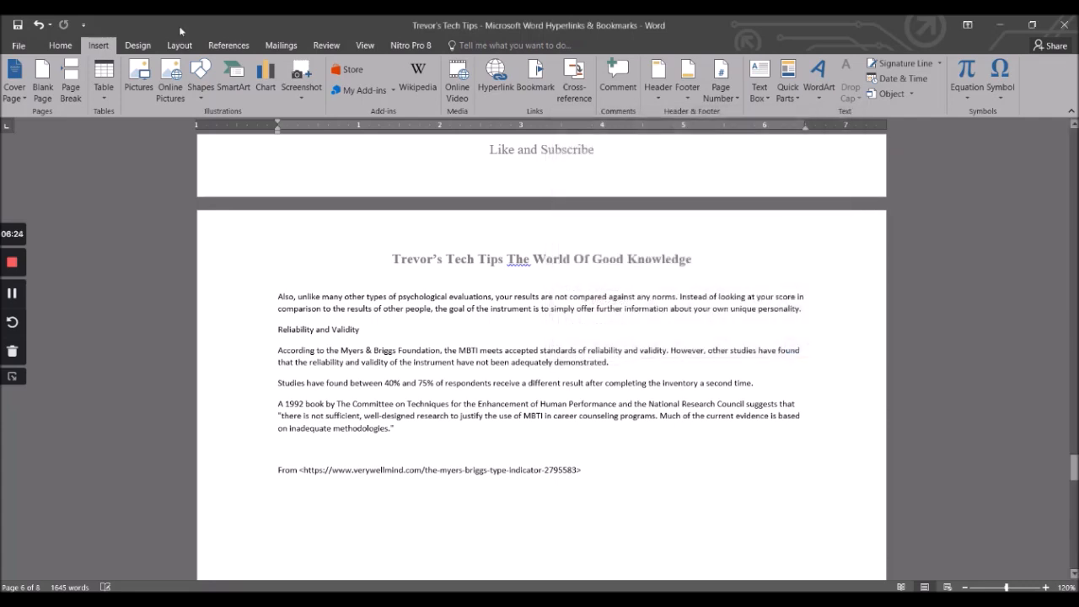
- Undo the deletion of the LastPage bookmark and check the bookmark list
click(38, 25)
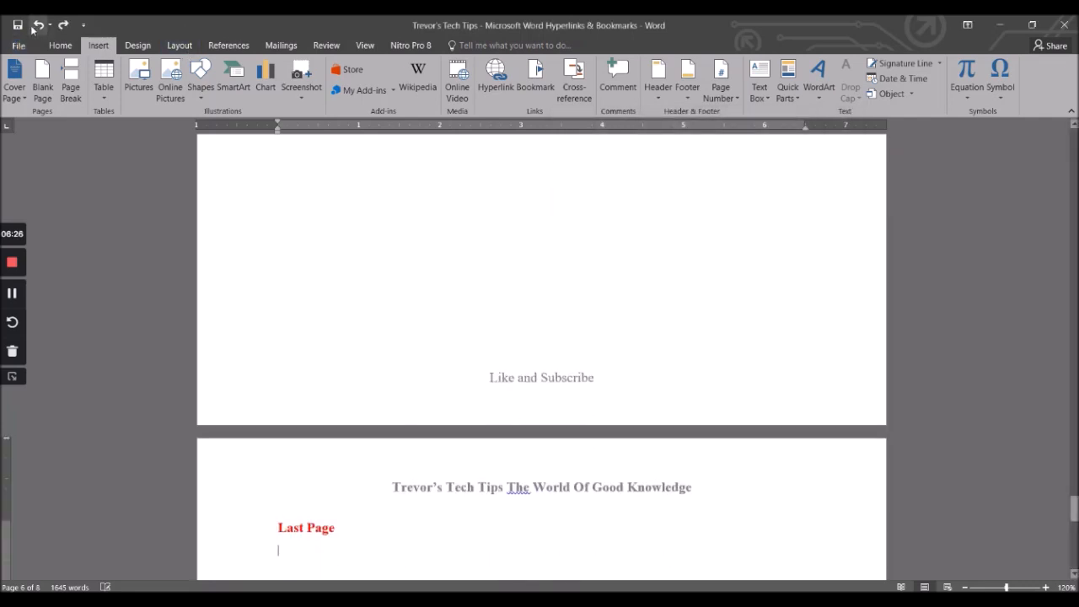
click(533, 84)
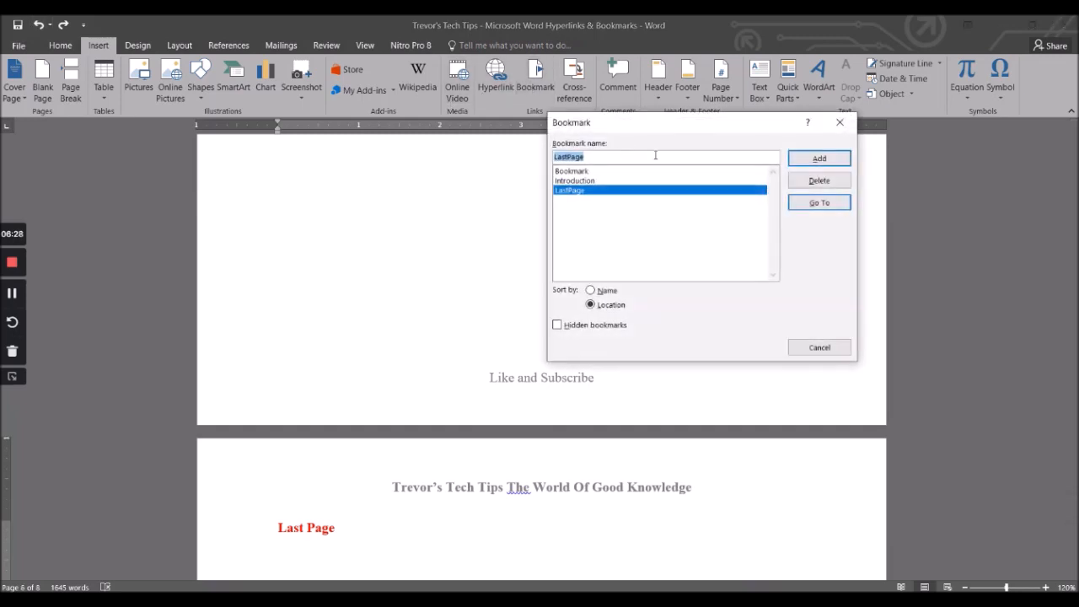
click(810, 352)
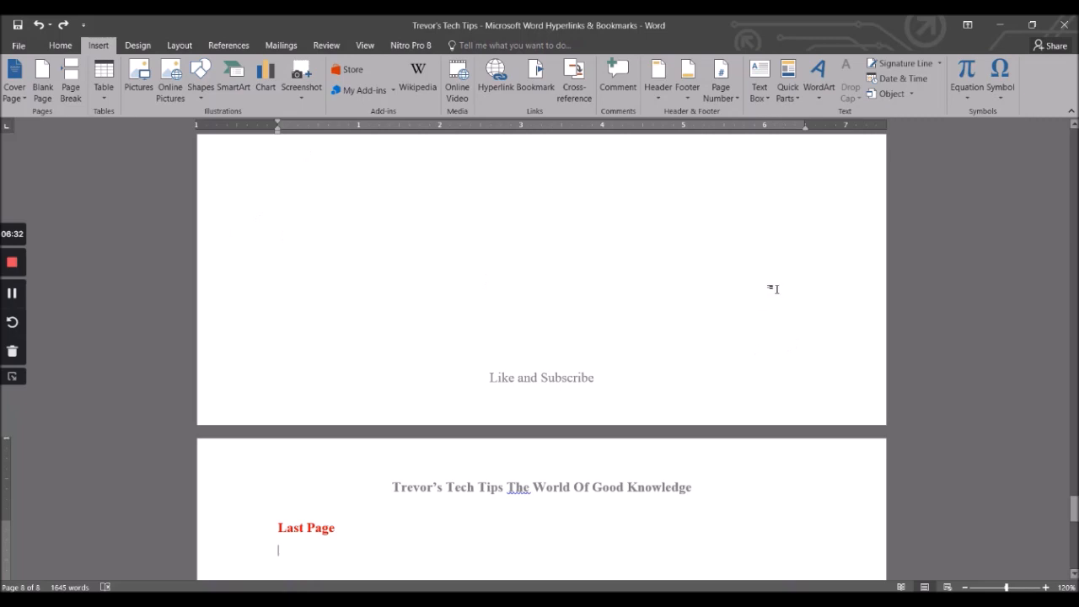
- Insert the built-in Trig Identity 1 equation at the start of the last page, above the "Last Page" text
scroll(438, 293, up, 3)
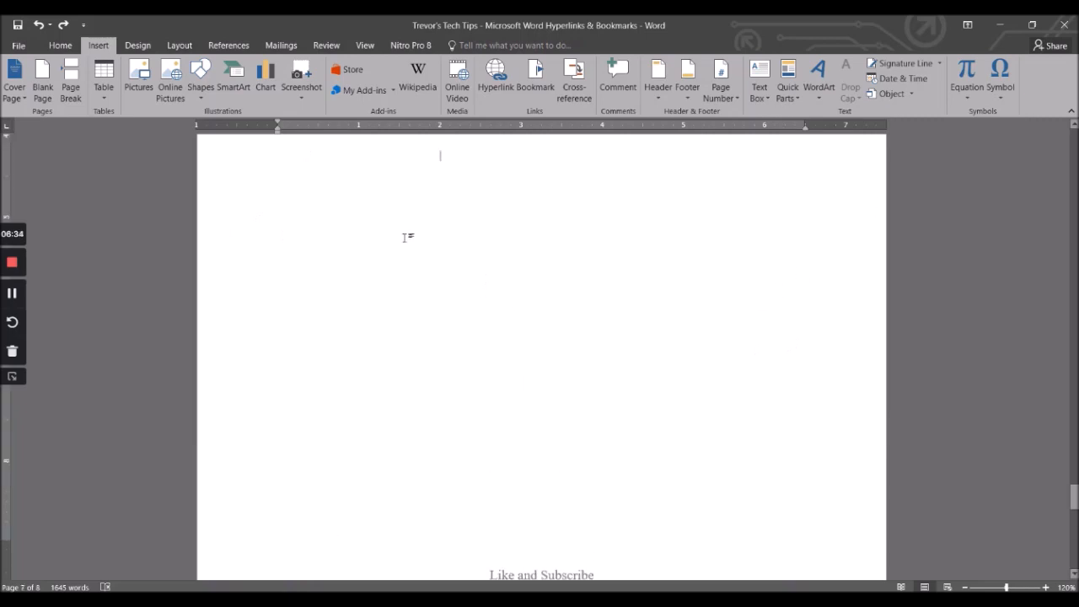
click(968, 98)
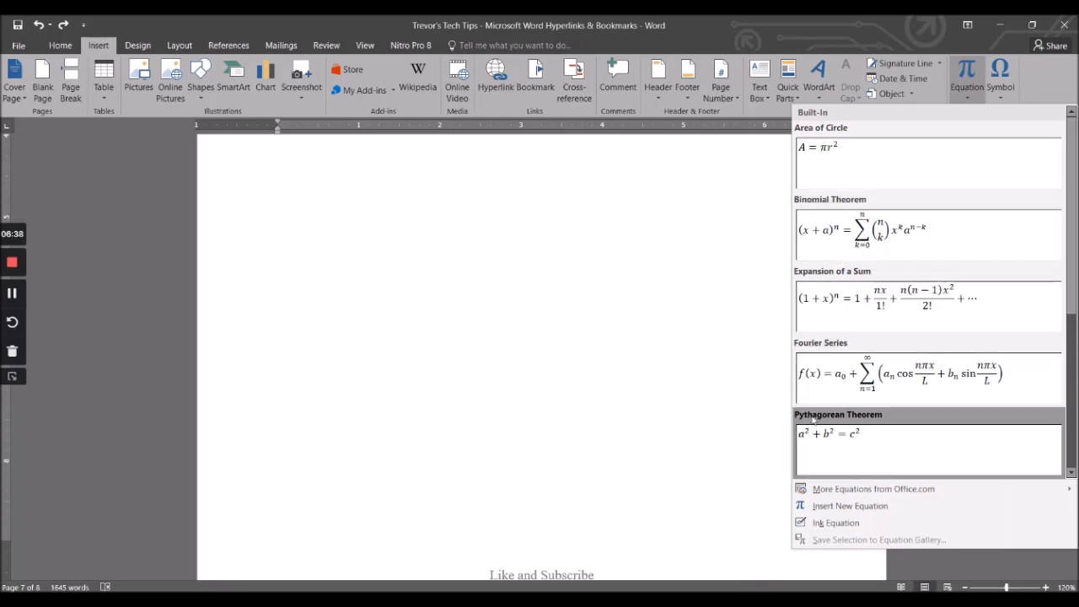
scroll(846, 208, down, 3)
scroll(845, 208, down, 1)
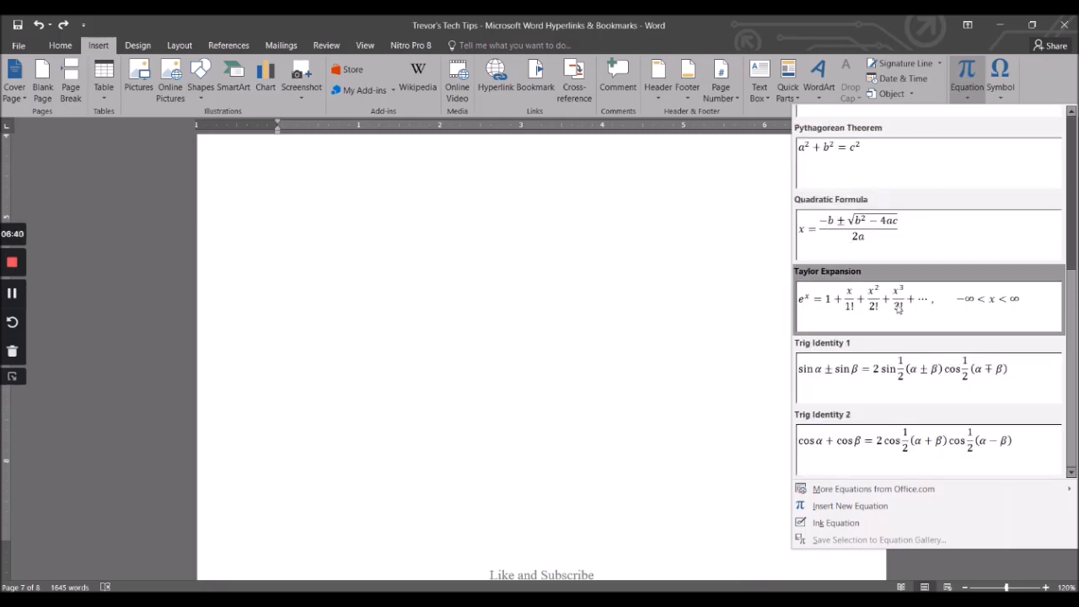
click(883, 371)
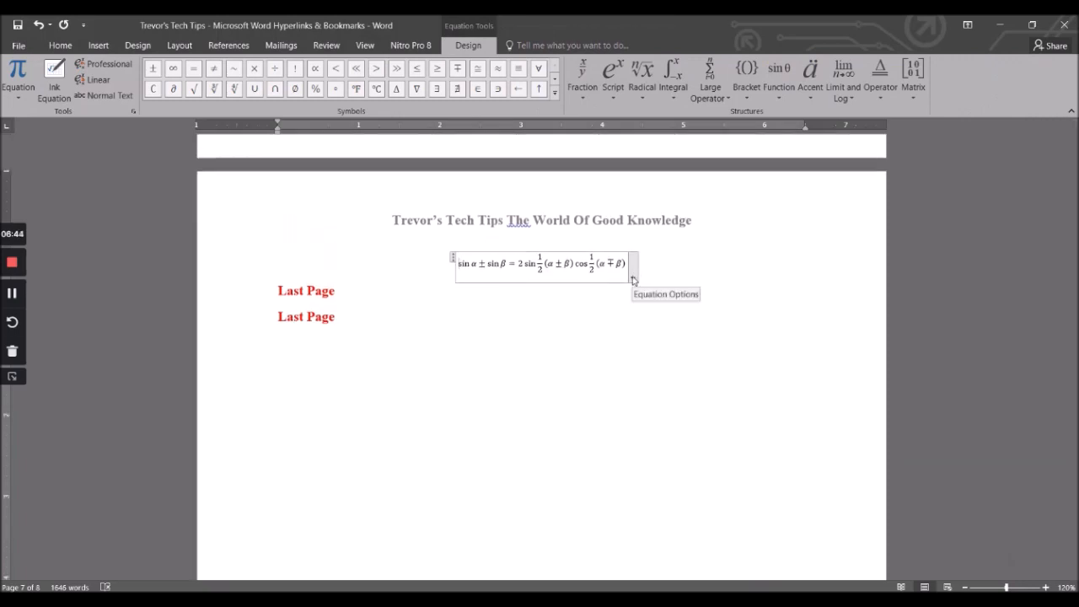
- Try the Professional and Linear formats on the inserted equation
click(632, 276)
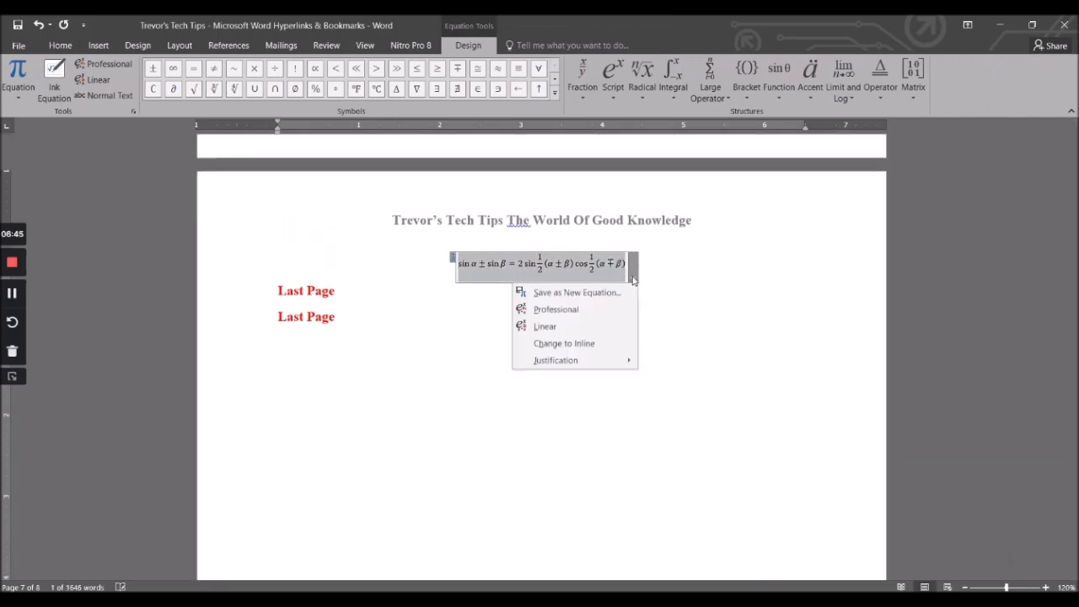
click(543, 312)
click(632, 278)
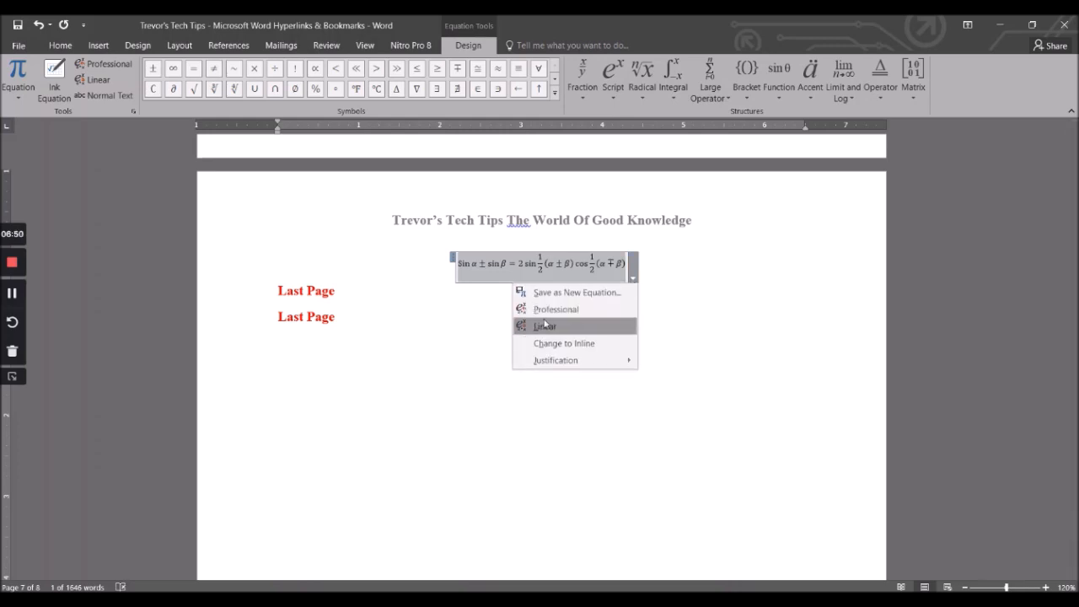
click(544, 326)
click(667, 268)
click(594, 298)
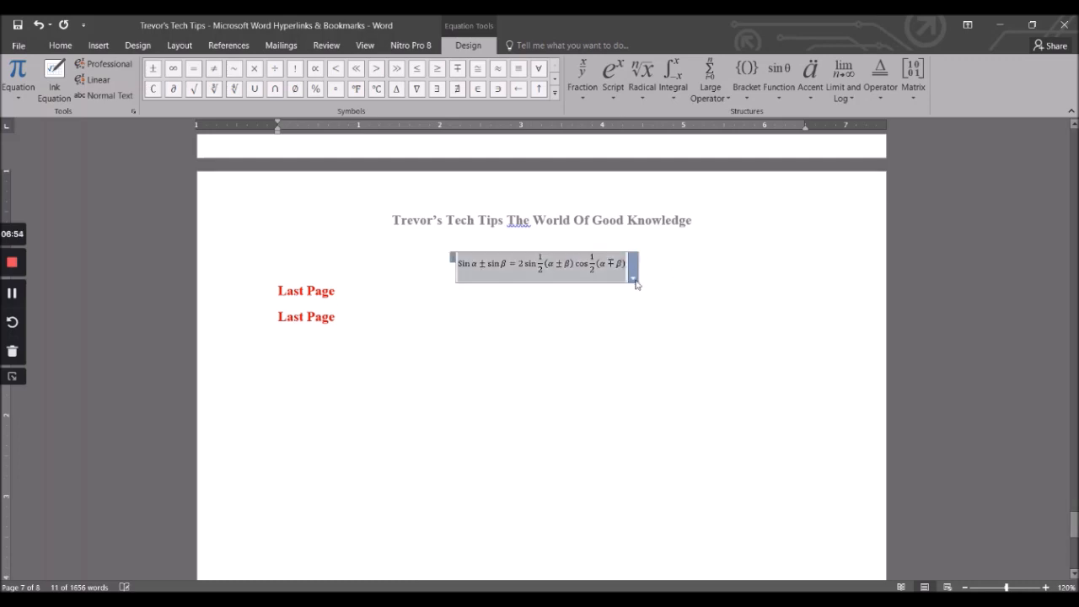
- Set the equation's justification to right
click(634, 280)
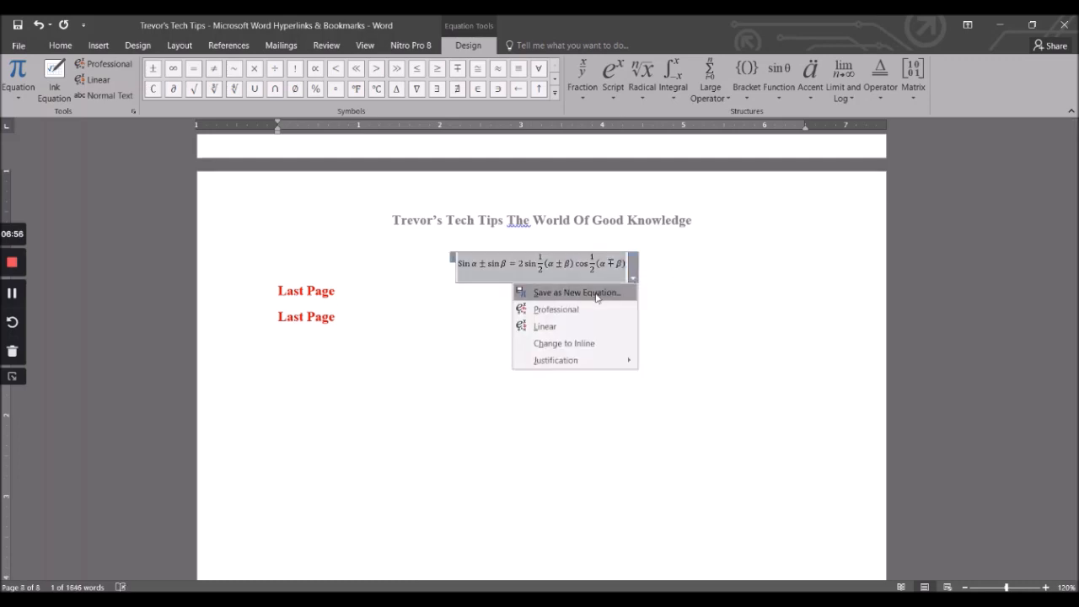
mouse_move(600, 360)
click(670, 377)
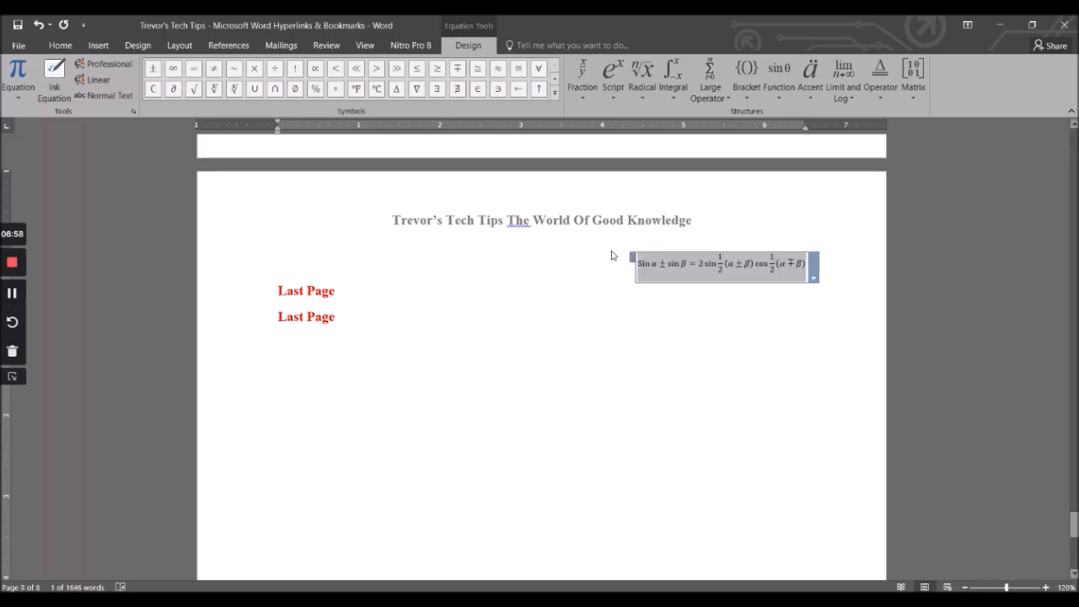
- Set the equation's justification to left
click(813, 277)
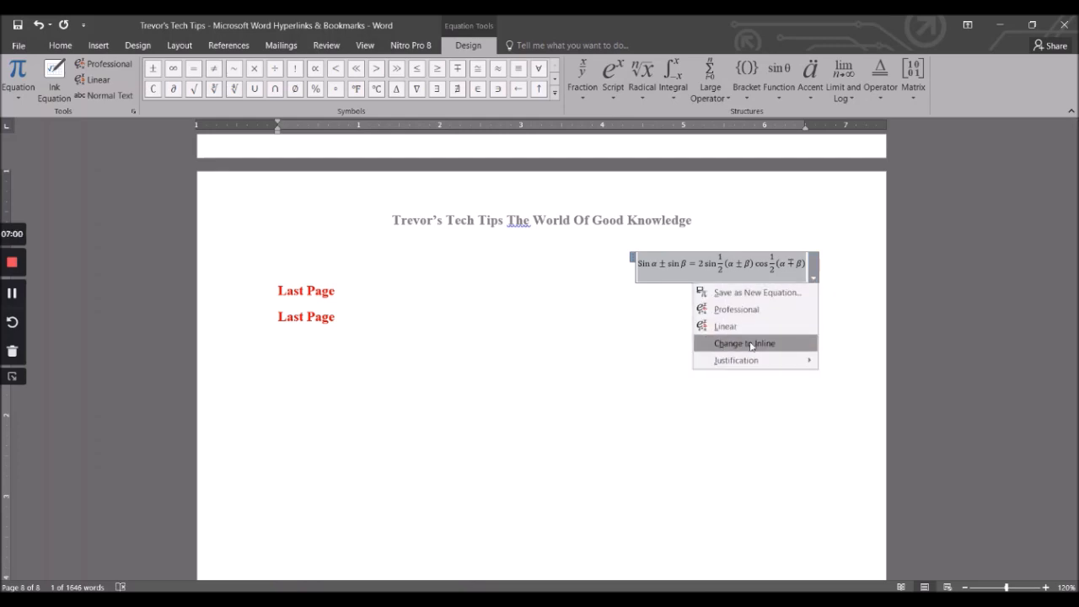
mouse_move(753, 363)
click(843, 361)
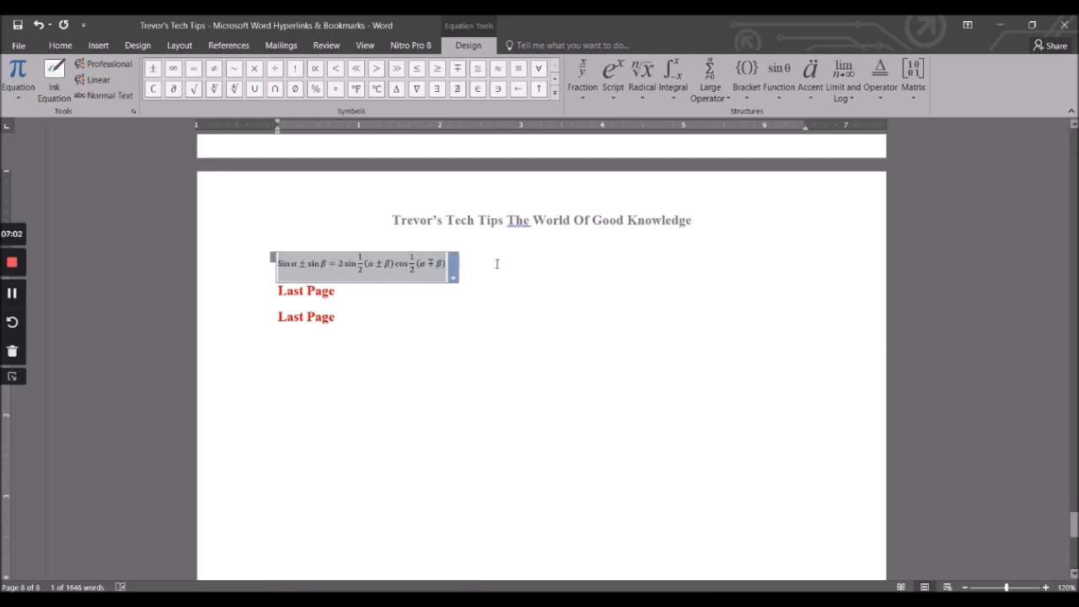
- Change the equation from display to inline and deselect it
click(452, 277)
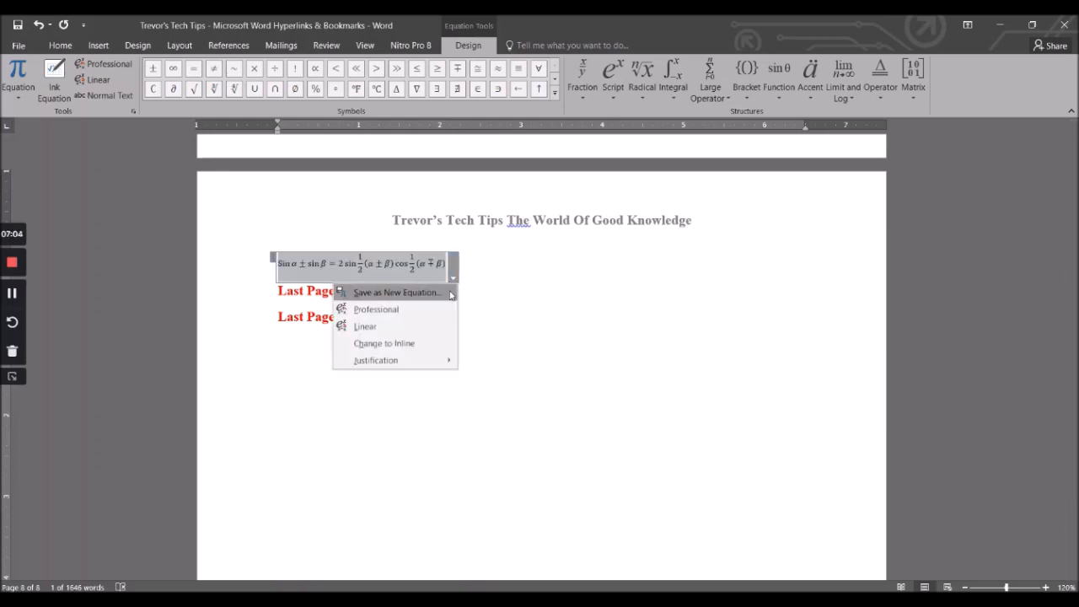
click(413, 343)
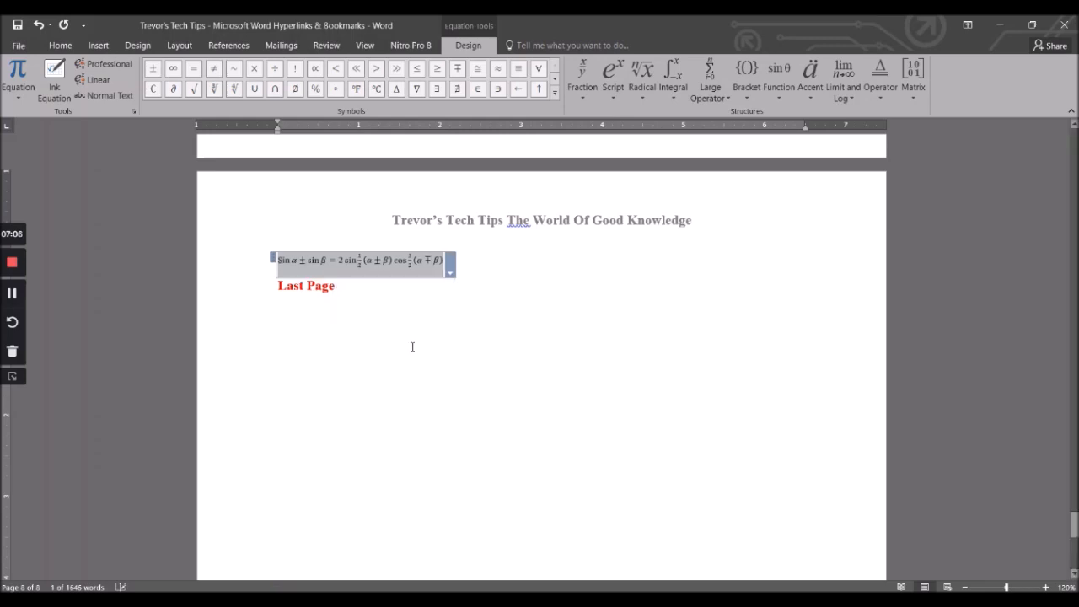
click(534, 309)
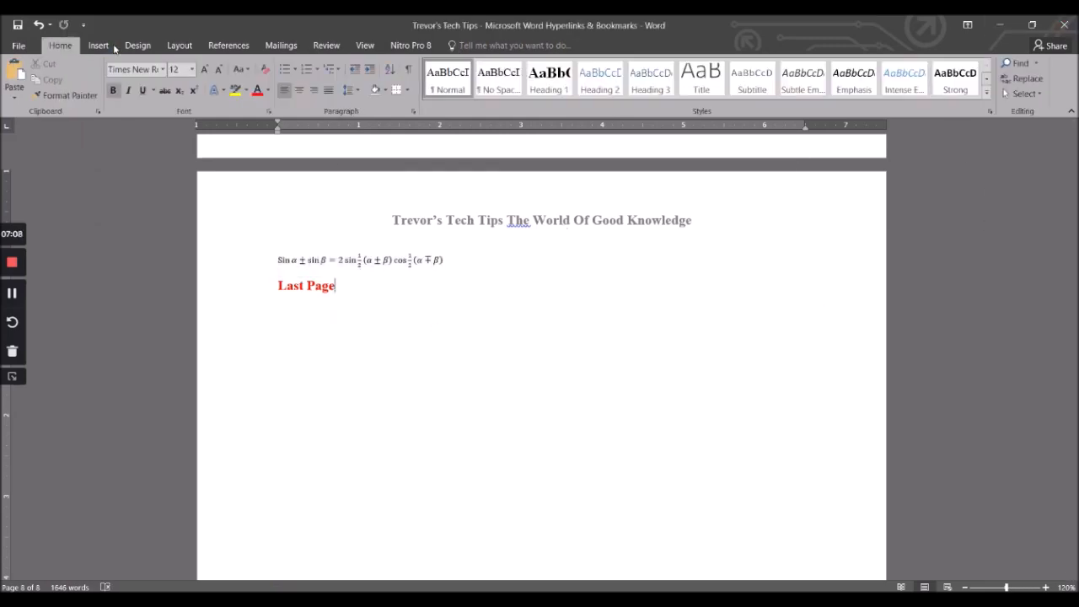
- Add three blank lines below "Last Page" and insert the Ω symbol on the last one
click(103, 46)
key(Return)
key(Return)
key(Return)
click(1006, 101)
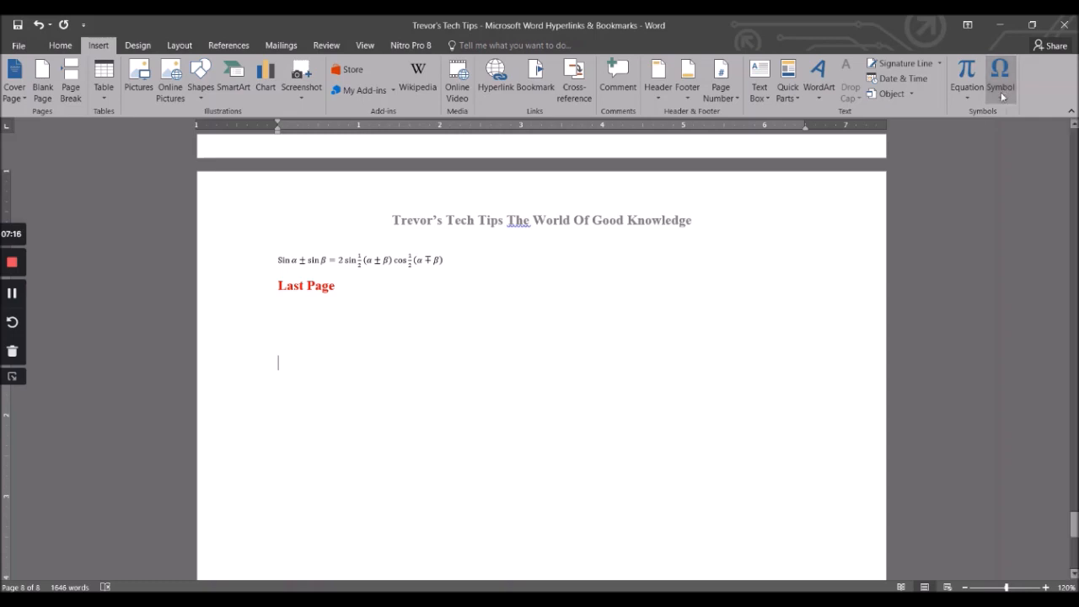
click(1003, 99)
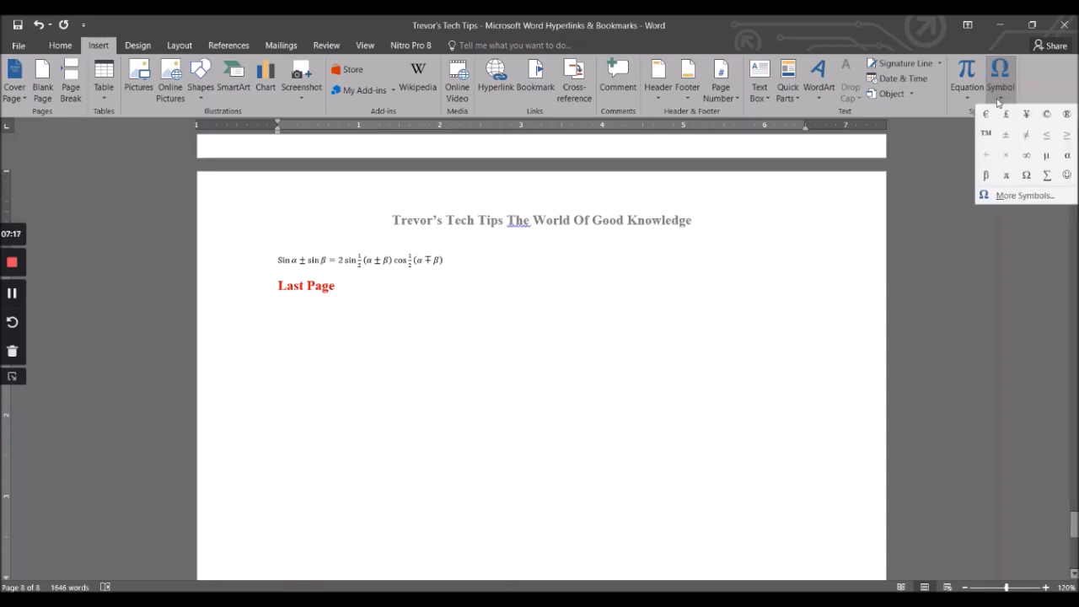
click(1028, 160)
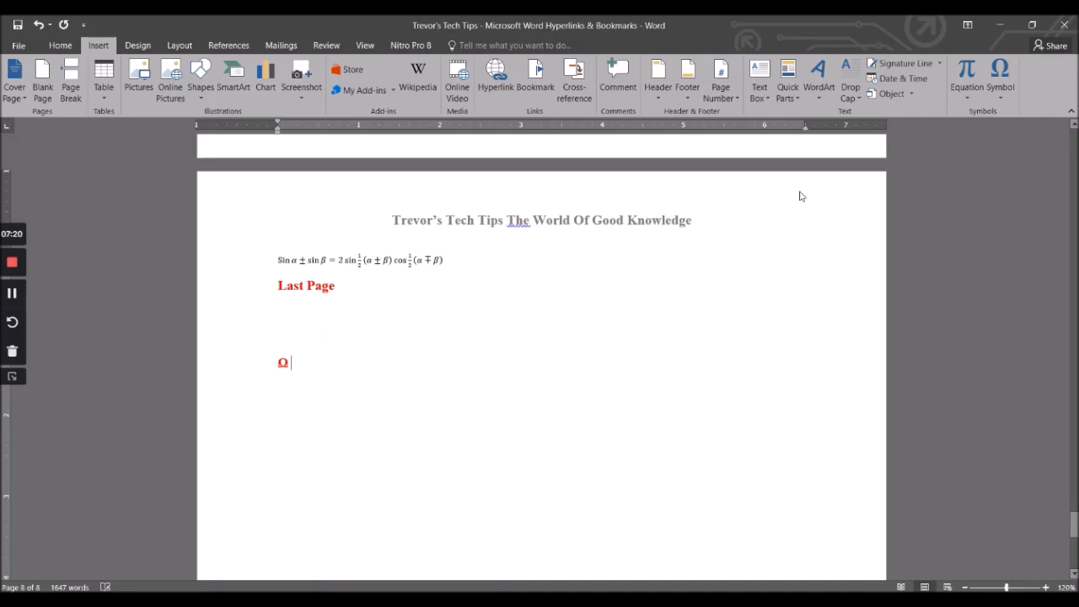
- Search Windows for "character" and open the Character Map app
key(super)
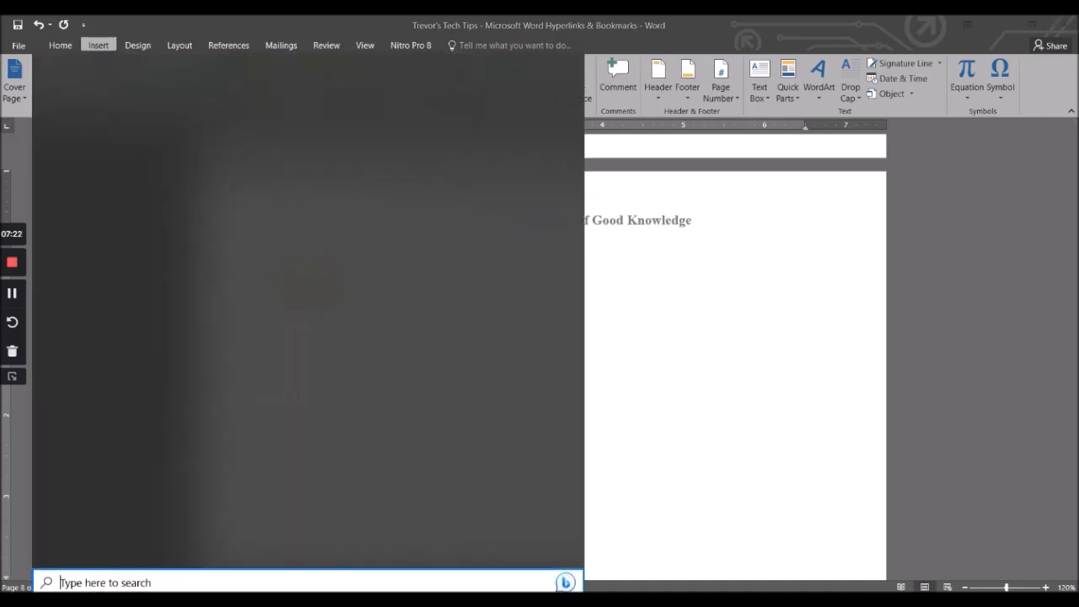
text(s)
key(BackSpace)
text(car)
key(BackSpace)
key(BackSpace)
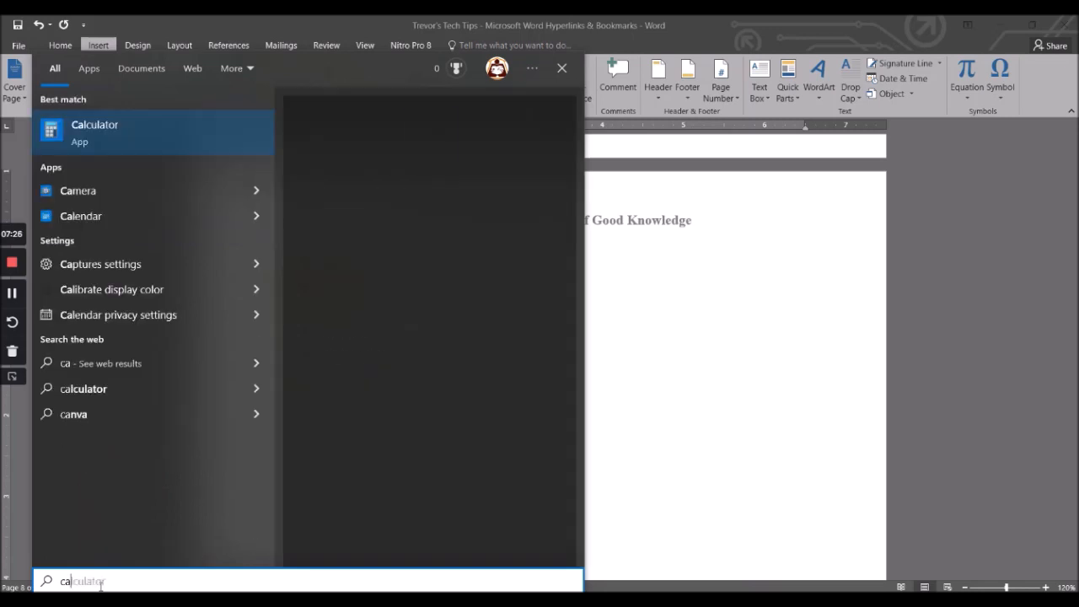
text(haracter)
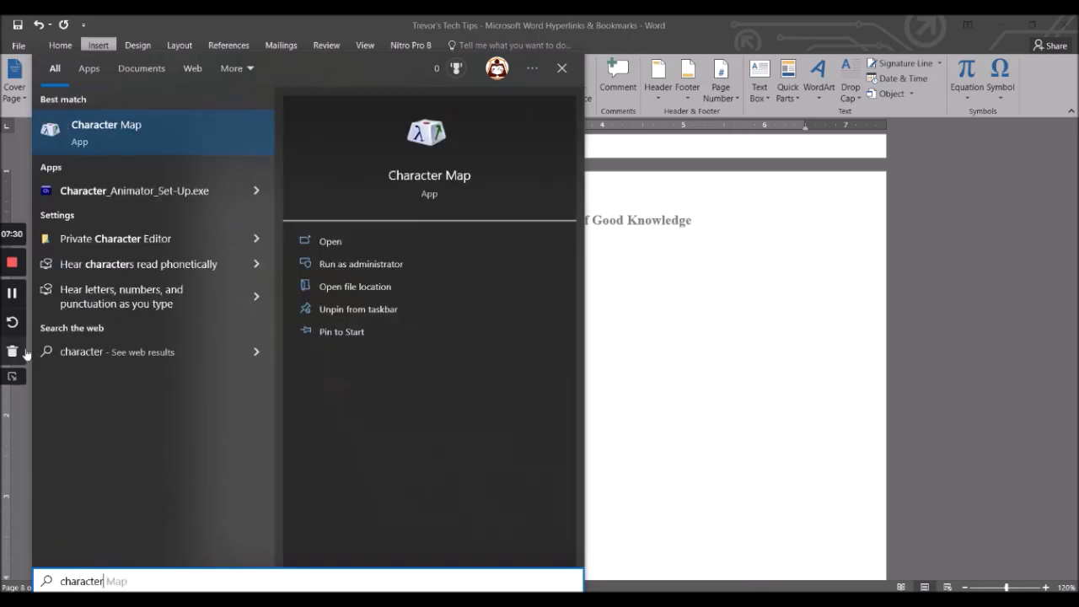
key(Return)
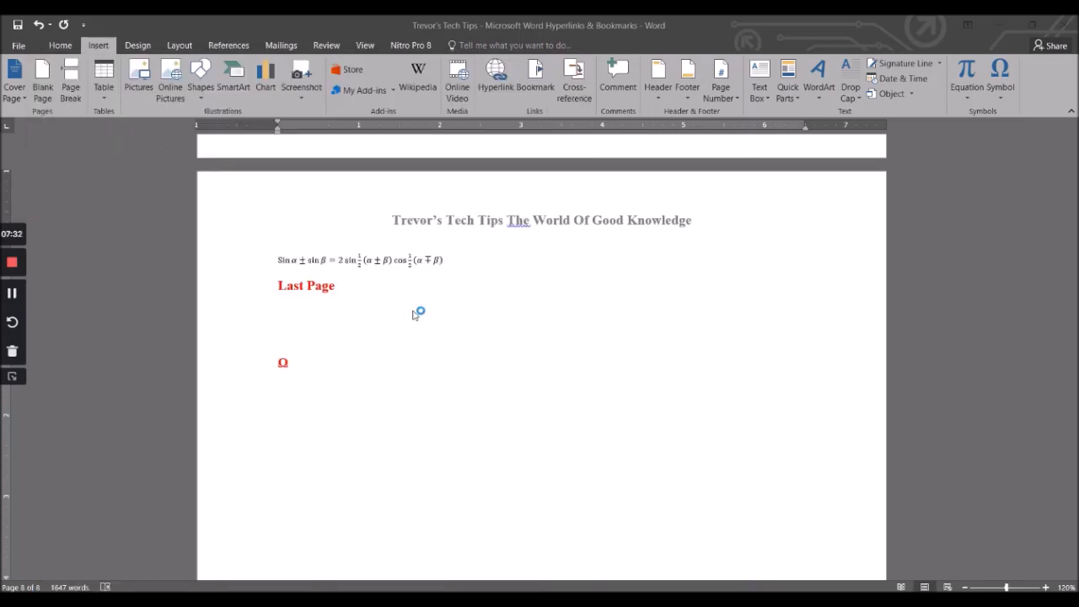
- Reposition the Character Map window, browse its available fonts, and close it
drag(133, 68, 622, 158)
click(739, 183)
scroll(657, 337, down, 5)
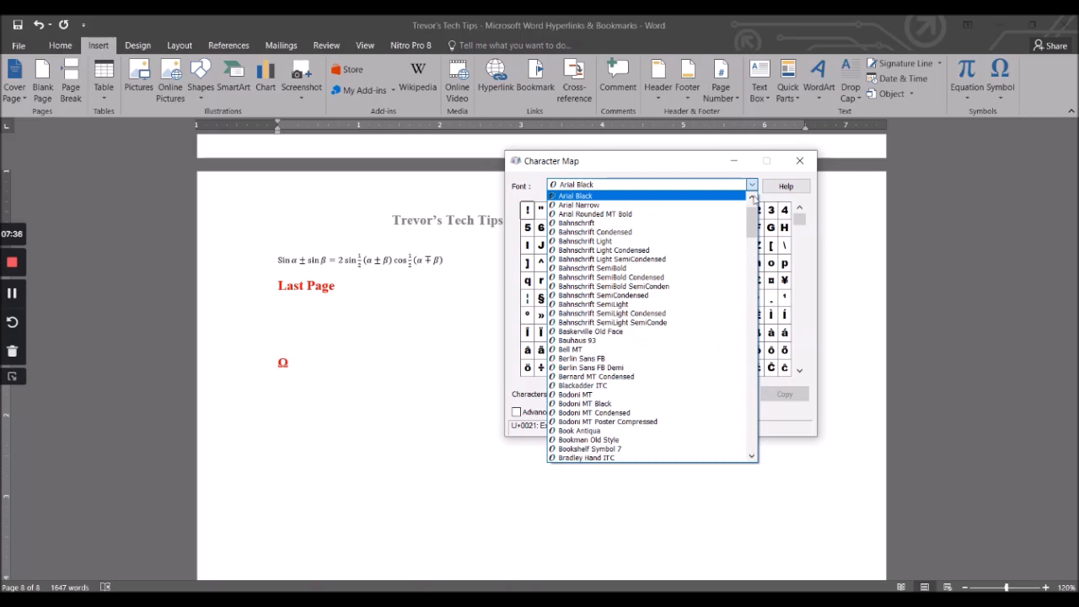
click(779, 402)
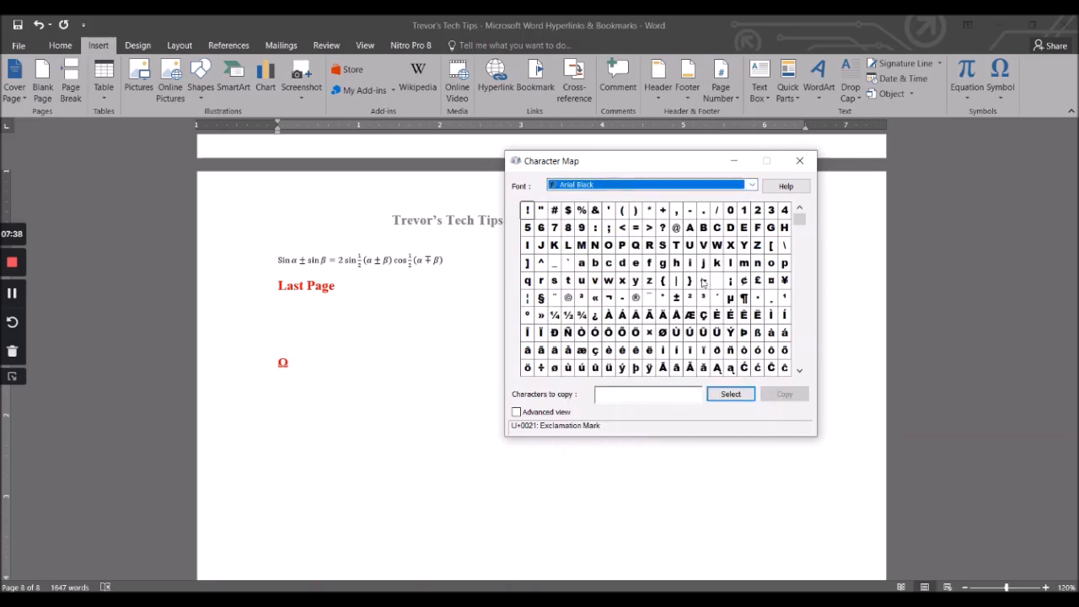
click(799, 160)
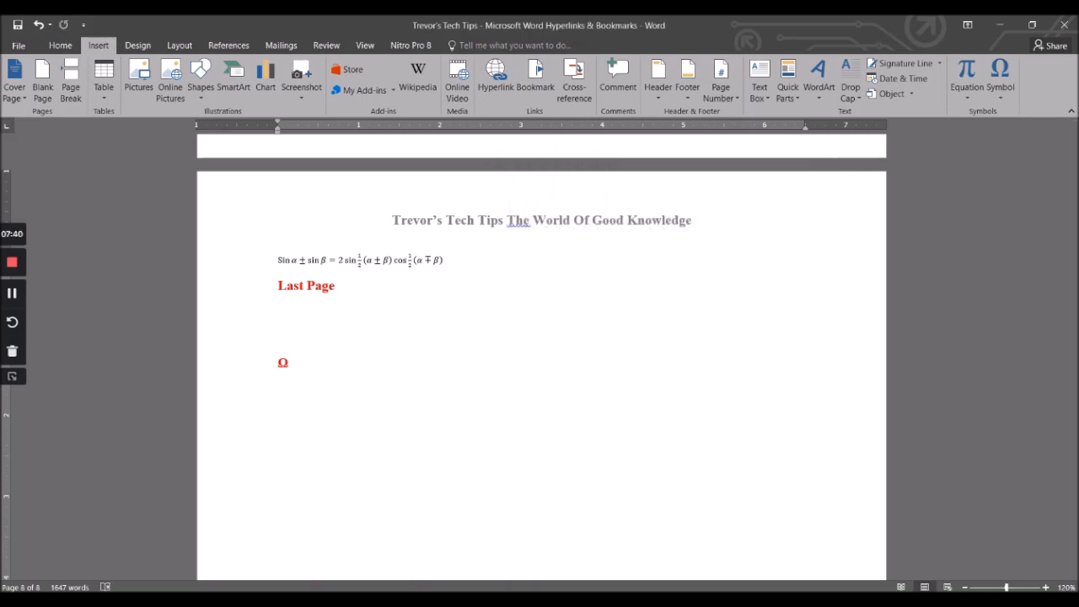
- Search Windows for "symbol" and dismiss the search to return to the document
click(84, 584)
text(symbol)
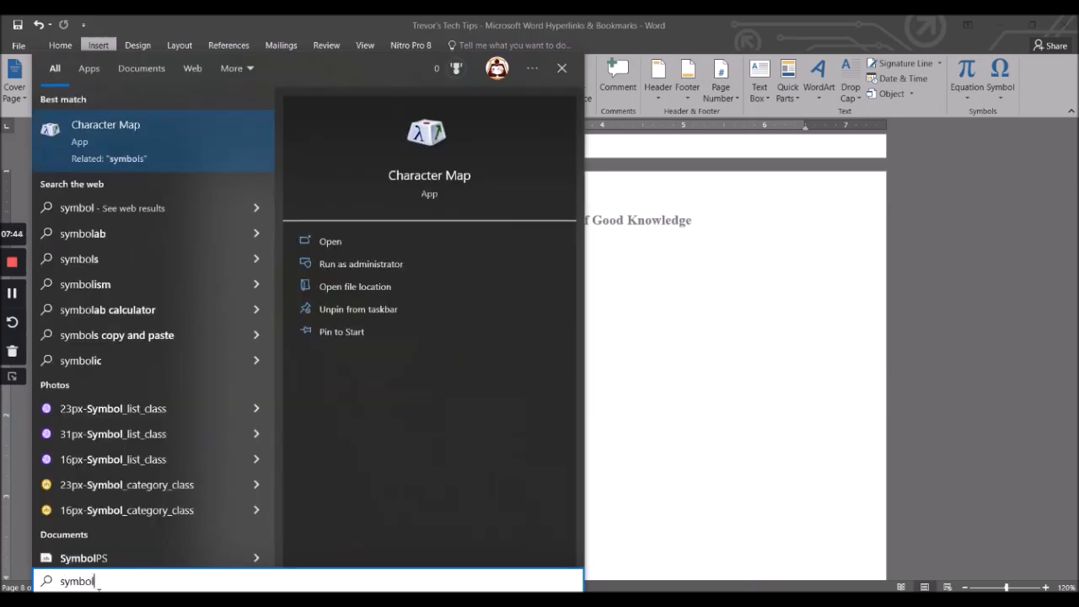
click(683, 384)
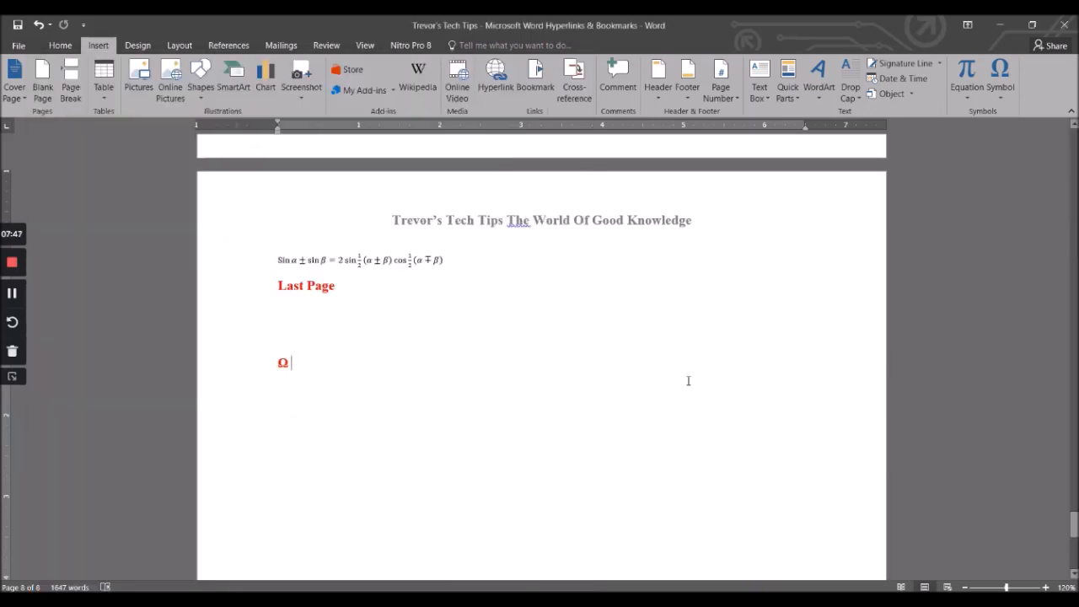
- Insert the symbols ×, €, × and × after the Ω and start a new line below them
click(1000, 86)
click(1026, 156)
click(1000, 91)
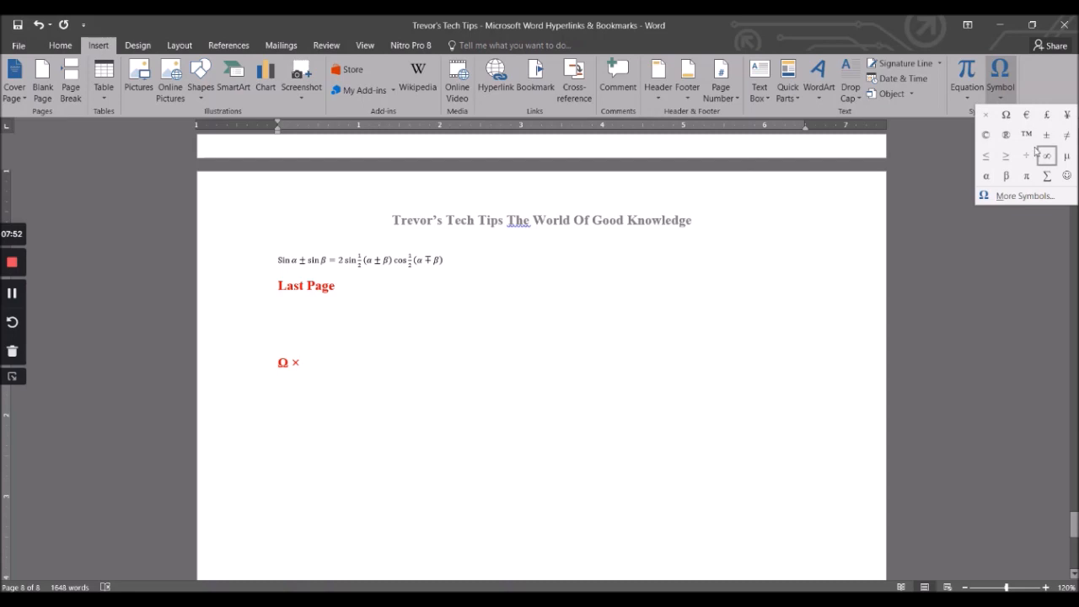
click(1026, 115)
click(1003, 97)
click(1008, 117)
click(1003, 99)
click(986, 116)
key(Return)
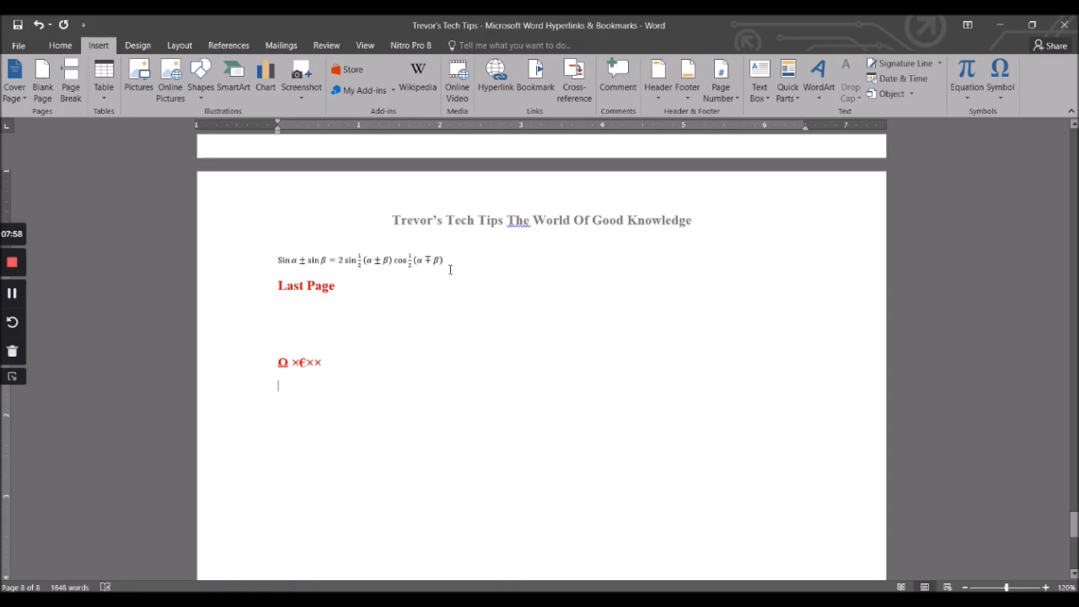
- Set up a Microsoft Office signature line below "Last Page" with the signer's full name, title Mr and e-mail address
click(417, 359)
click(298, 317)
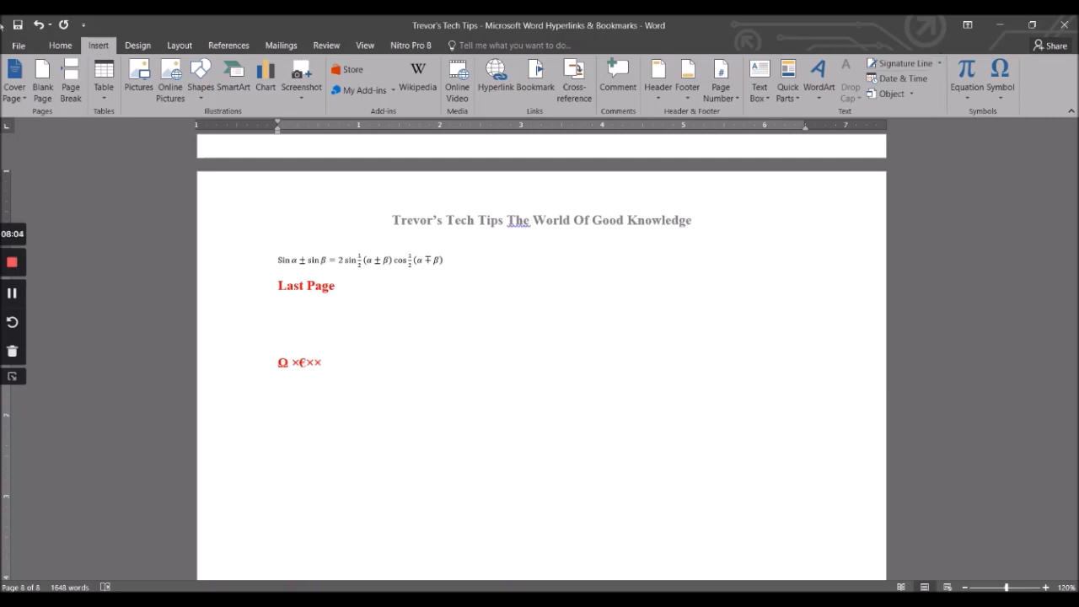
click(68, 47)
click(99, 45)
click(940, 64)
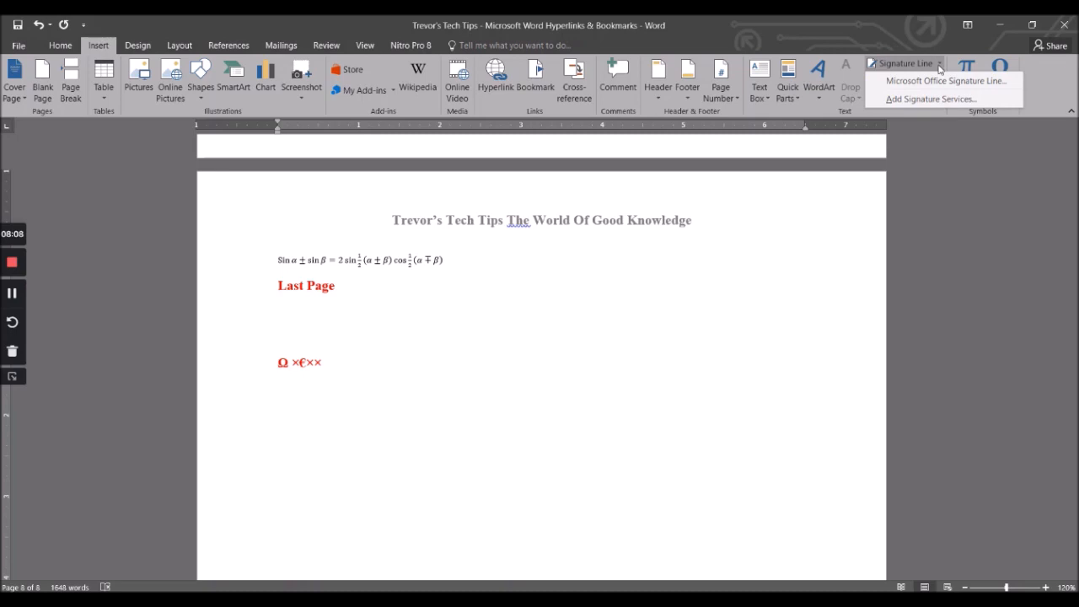
click(938, 81)
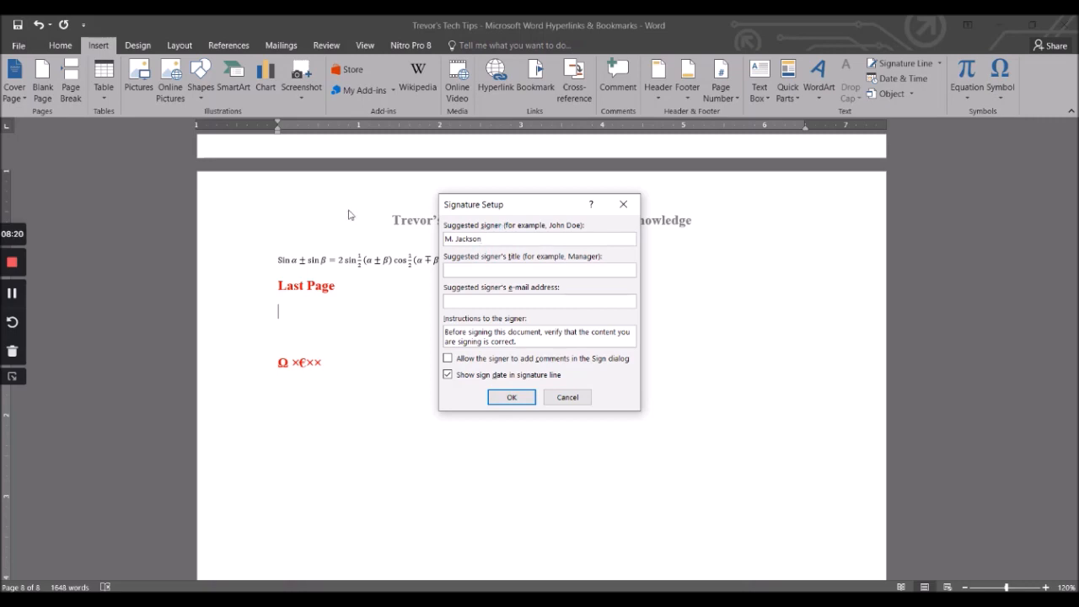
drag(490, 240, 394, 219)
key(BackSpace)
click(12, 292)
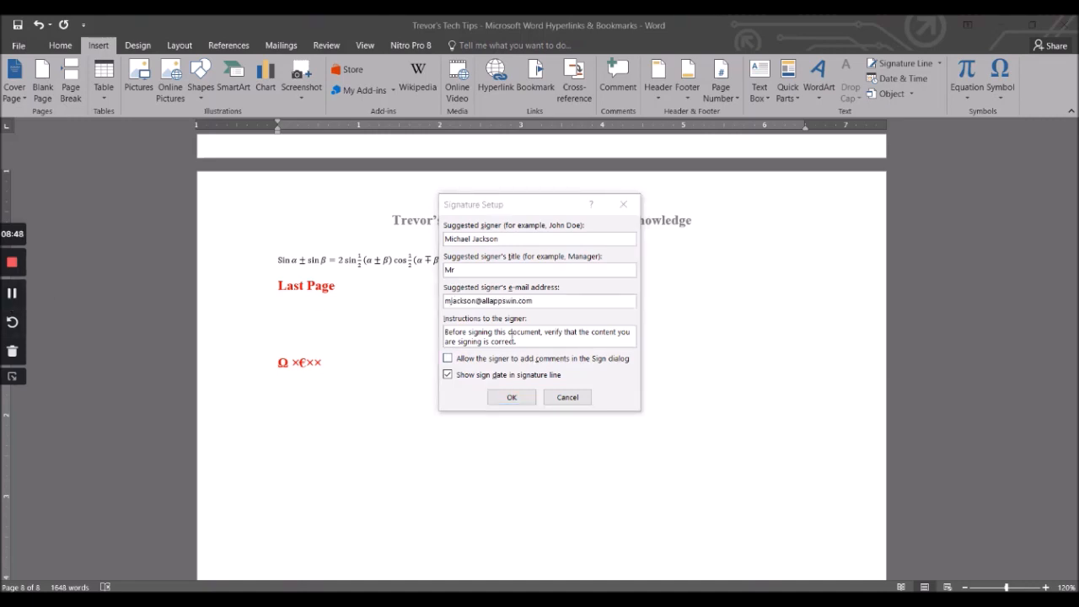
- Replace the signer instructions with the signer's abbreviated name, set the title to Mr., and insert the signature line
drag(519, 342, 434, 332)
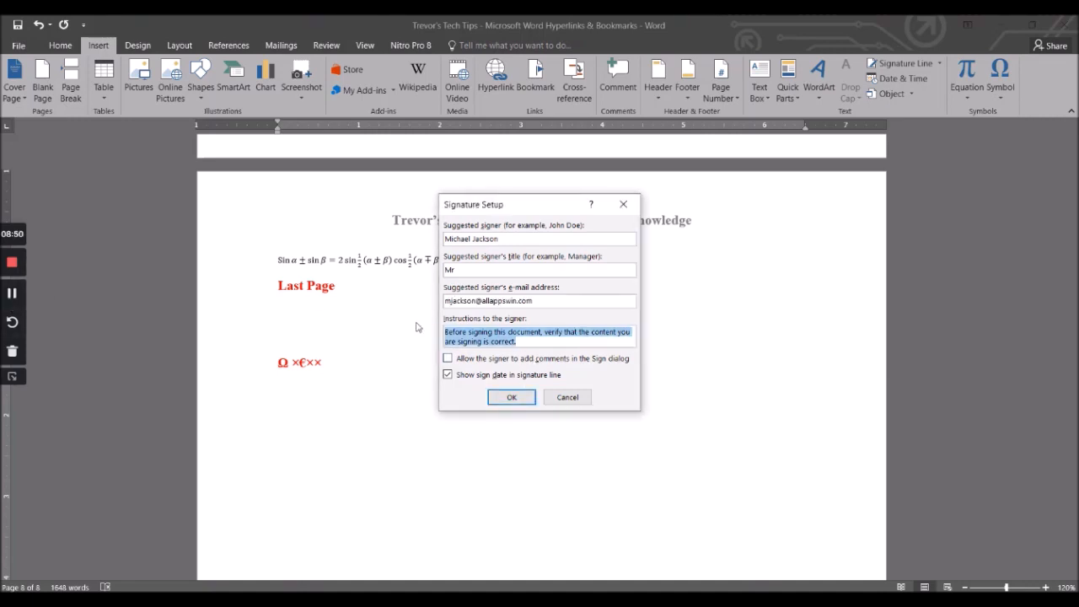
text(M. Jackson)
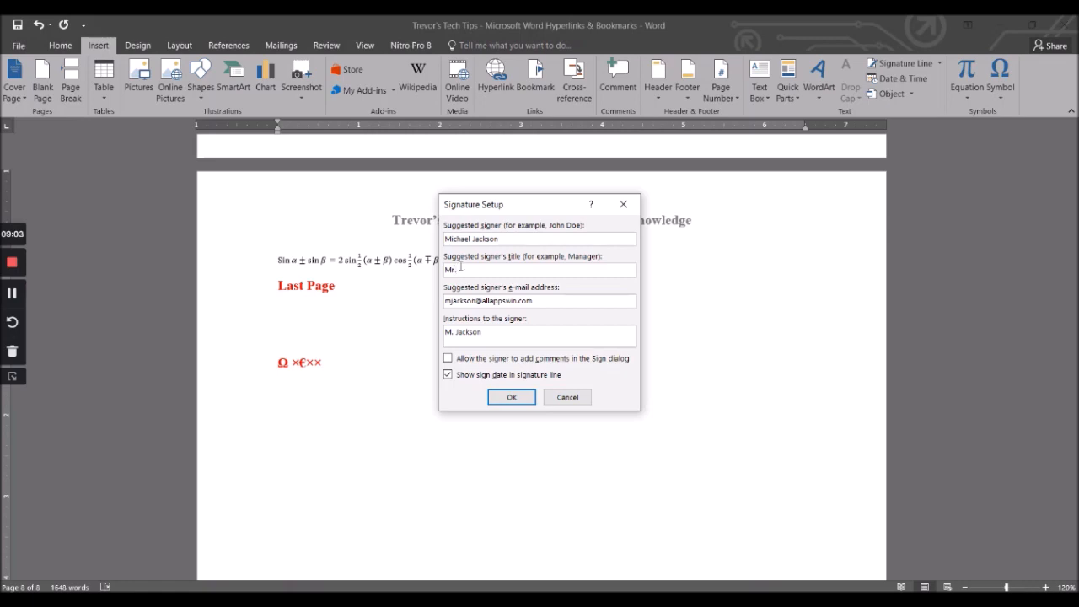
click(506, 399)
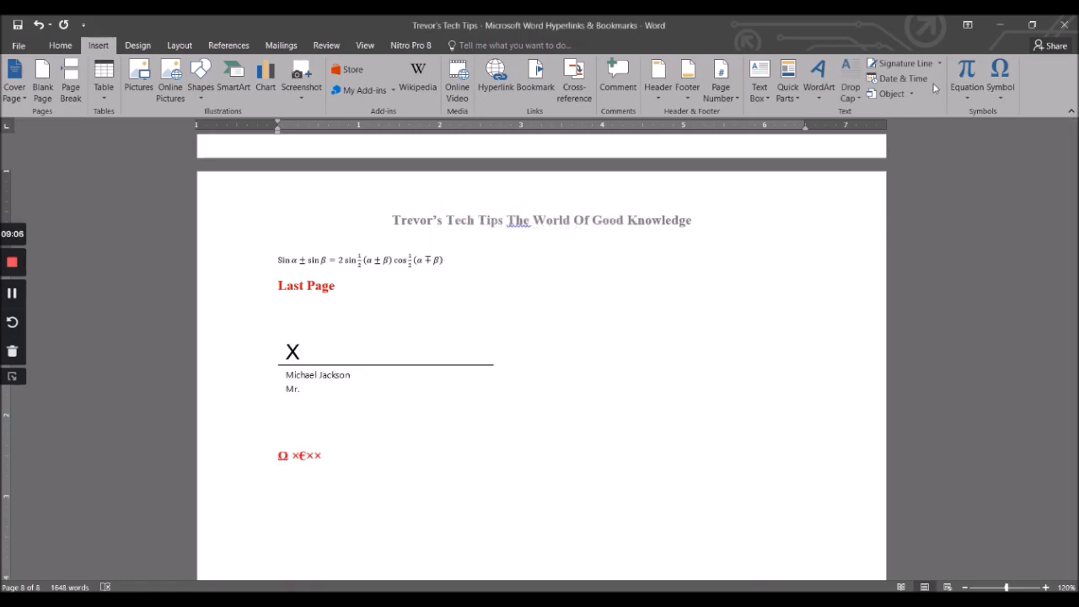
scroll(635, 438, down, 6)
scroll(641, 426, up, 4)
click(337, 379)
click(900, 64)
click(568, 397)
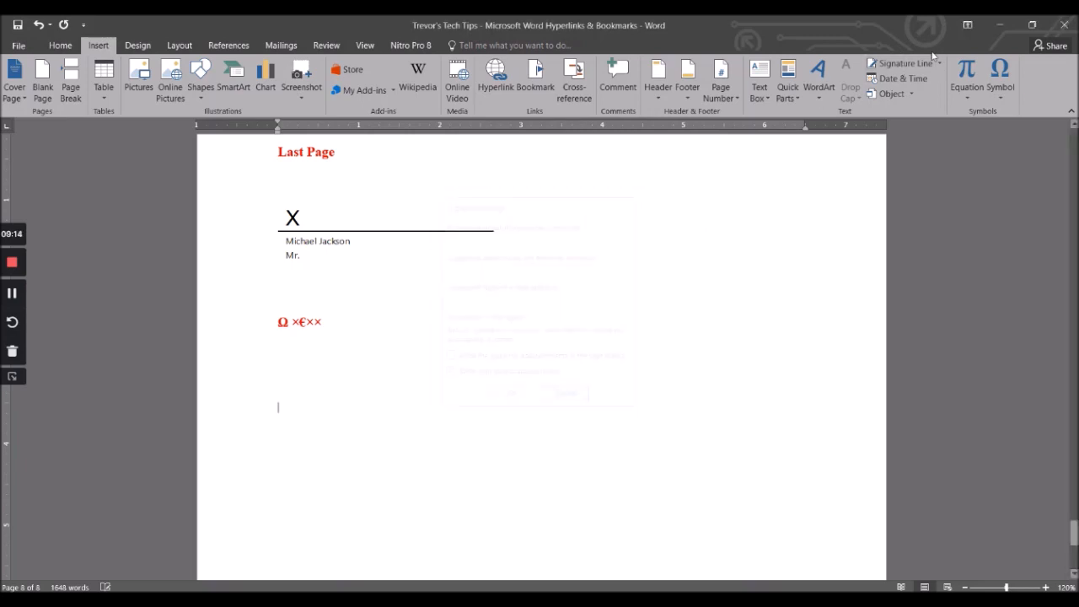
- Open the Add Signature Services web page, look through the Microsoft Support page, and return to the document
click(938, 64)
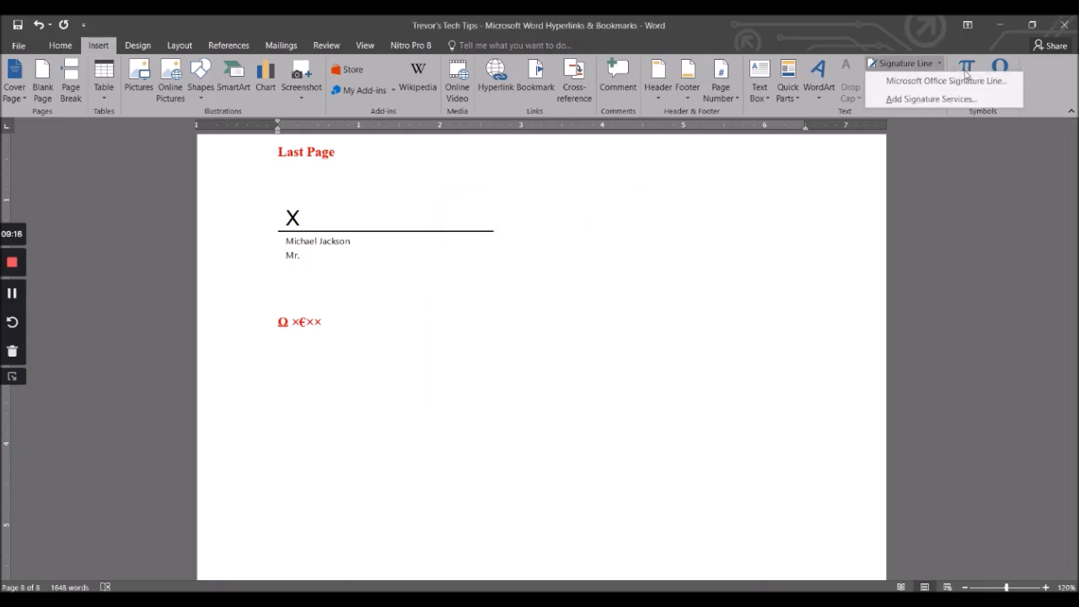
click(915, 99)
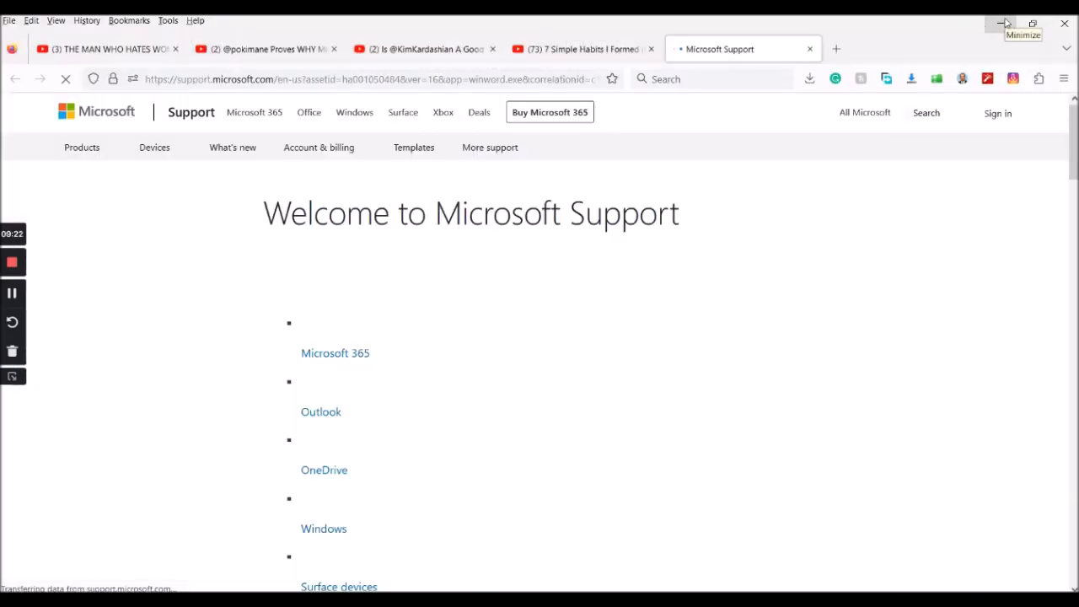
scroll(861, 266, down, 10)
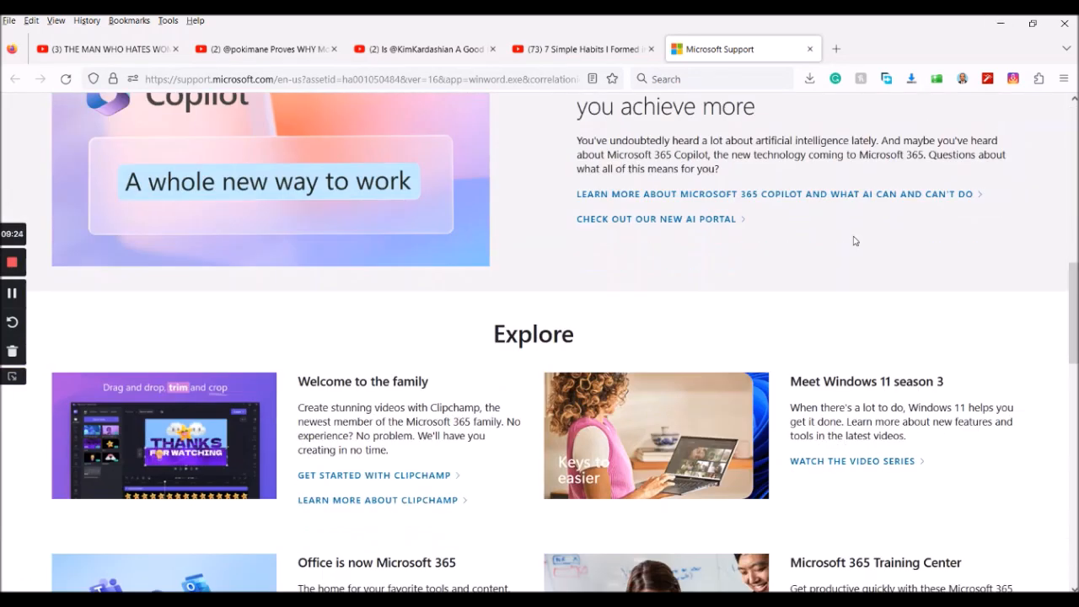
scroll(855, 241, up, 6)
click(1008, 27)
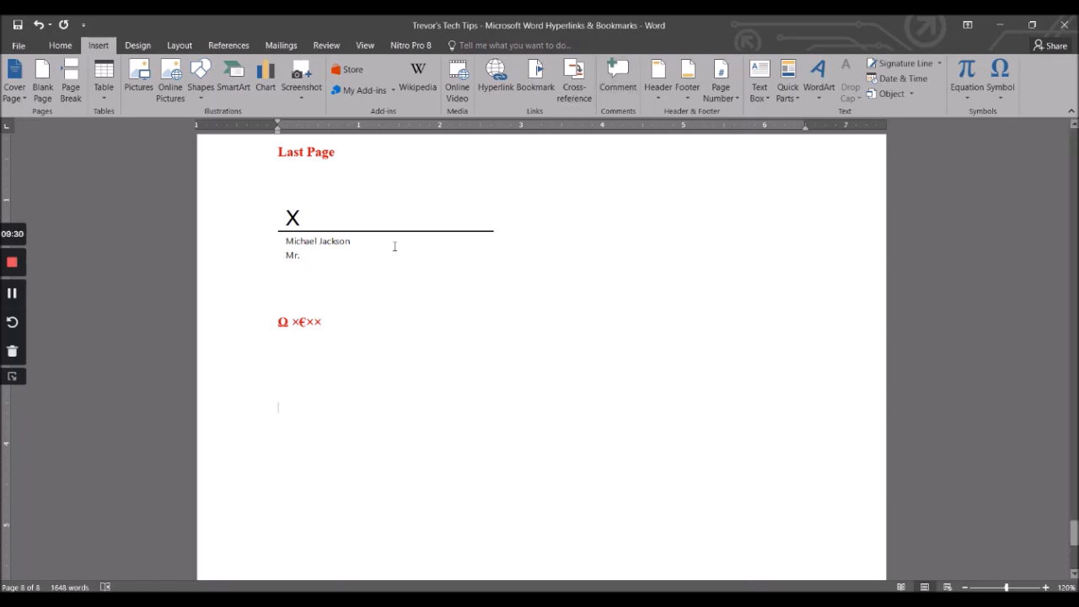
- Open the online video insertion dialog and try its YouTube search and video embed code fields
click(11, 297)
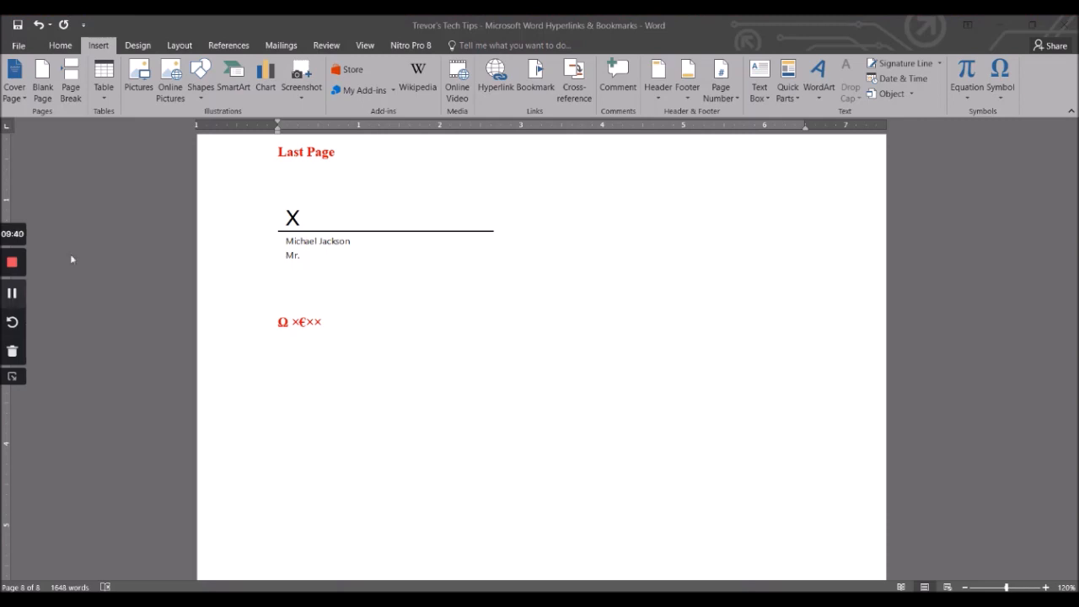
click(461, 87)
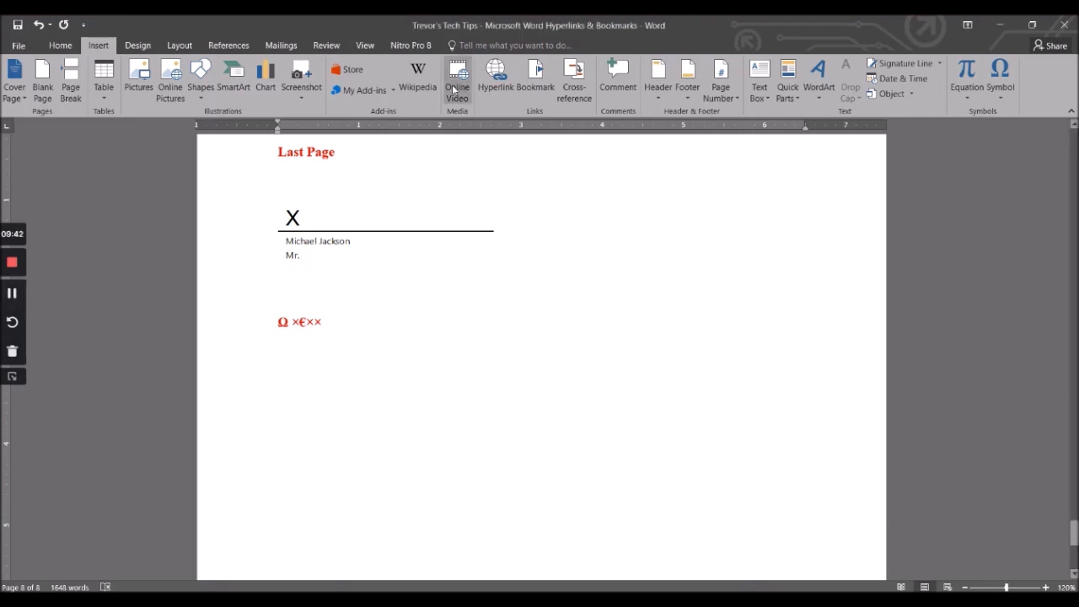
click(462, 77)
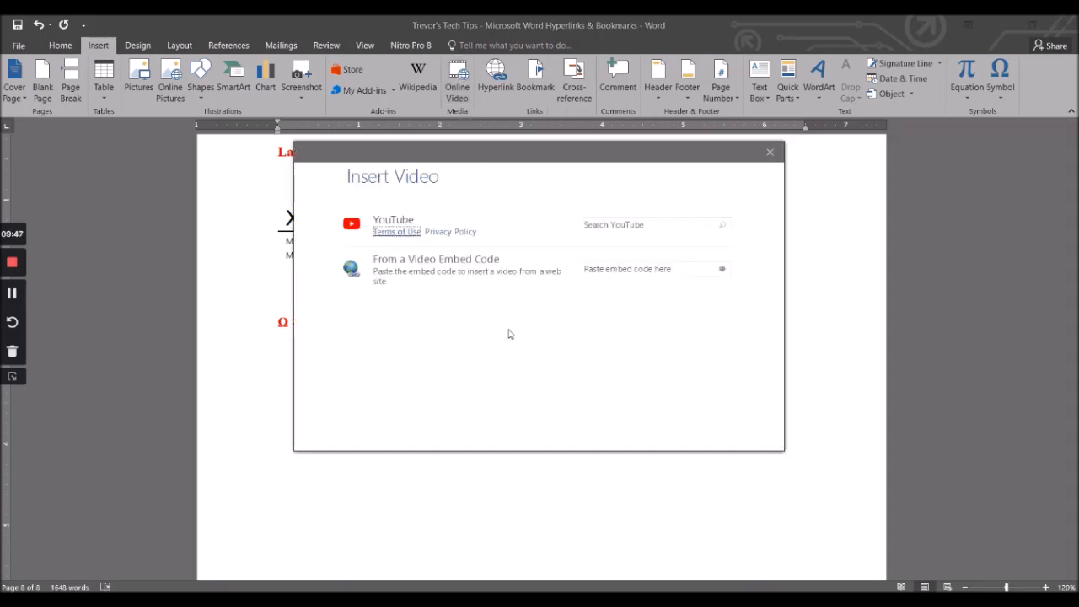
click(703, 224)
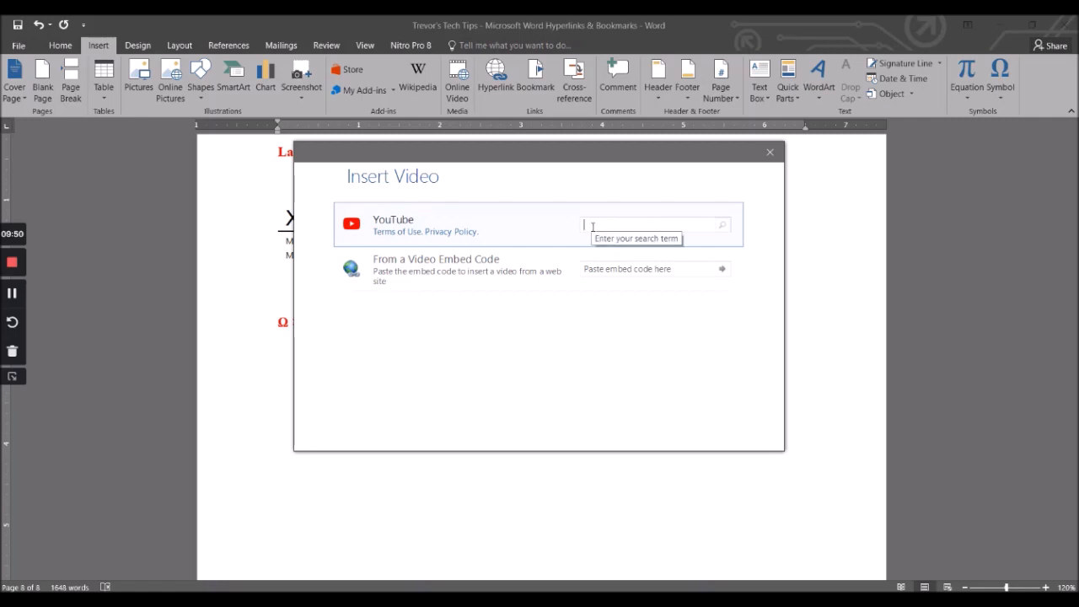
click(681, 268)
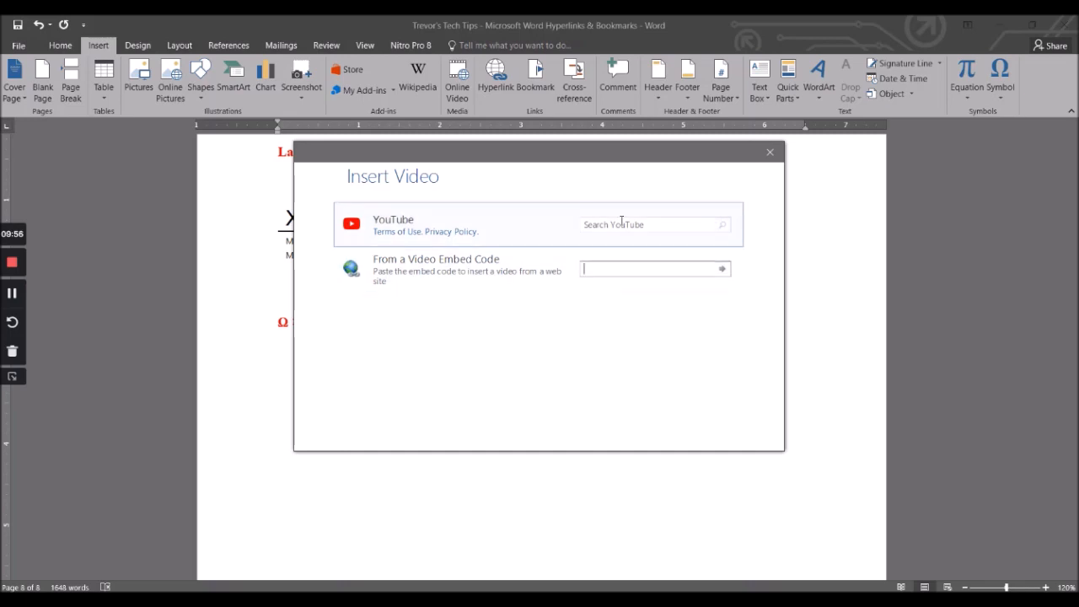
click(13, 299)
- Switch to the YouTube video page in Firefox, maximize the window, and clear the browser's search field
mouse_move(398, 600)
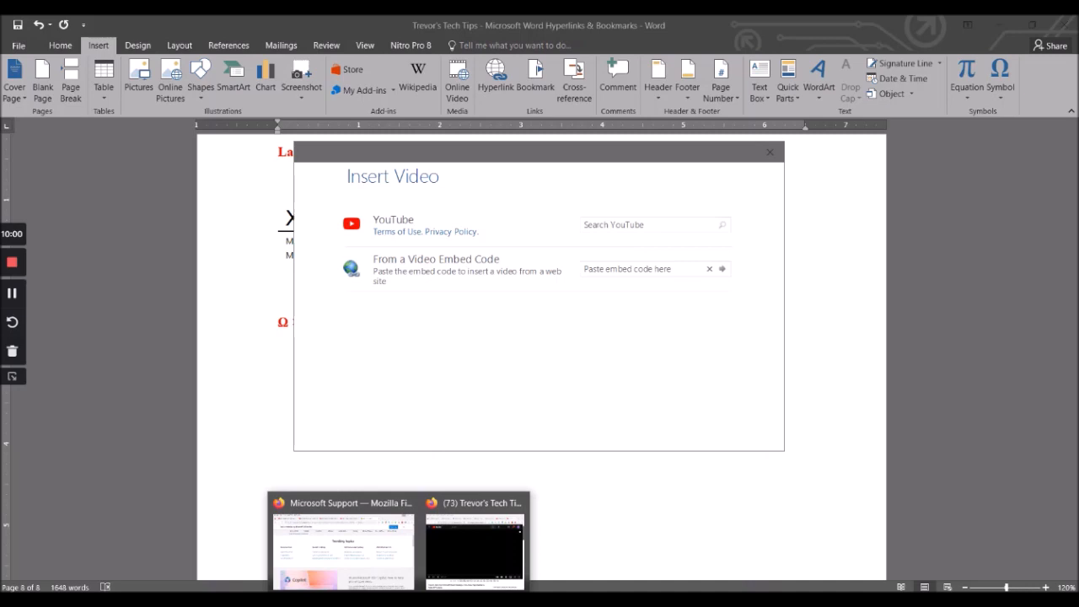
click(497, 547)
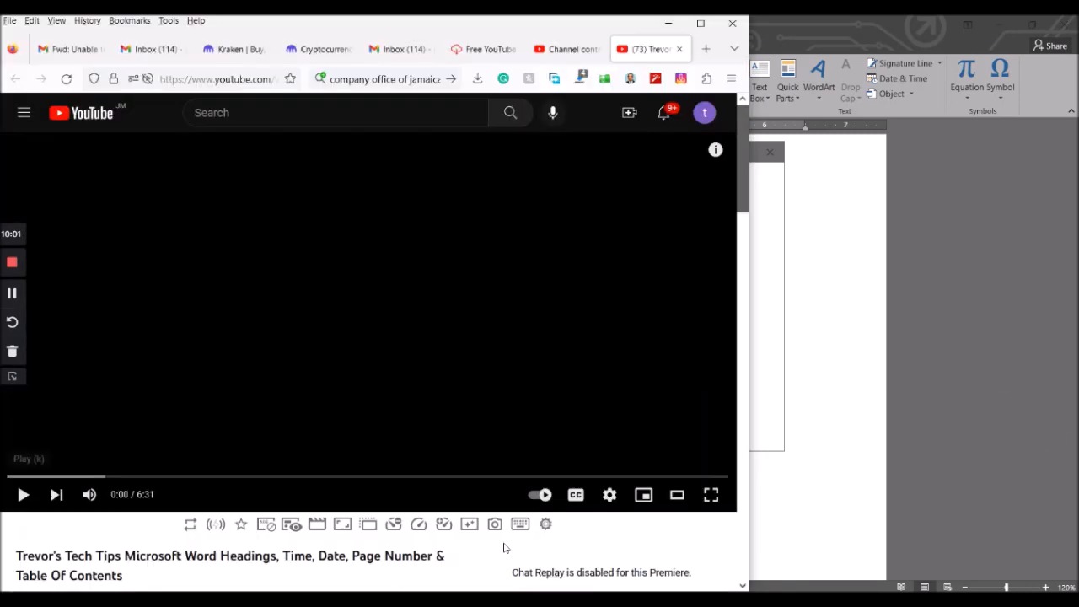
click(708, 27)
click(761, 80)
key(BackSpace)
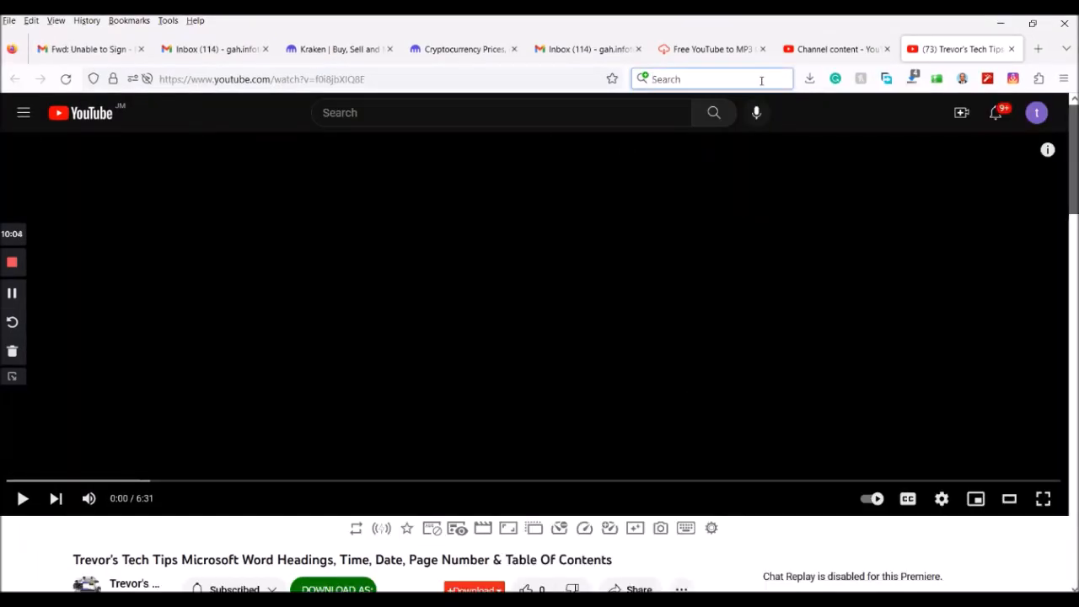
- Copy the web address of the YouTube video about Microsoft Word Headings, Time, Date, Page Number & Table Of Contents
click(353, 78)
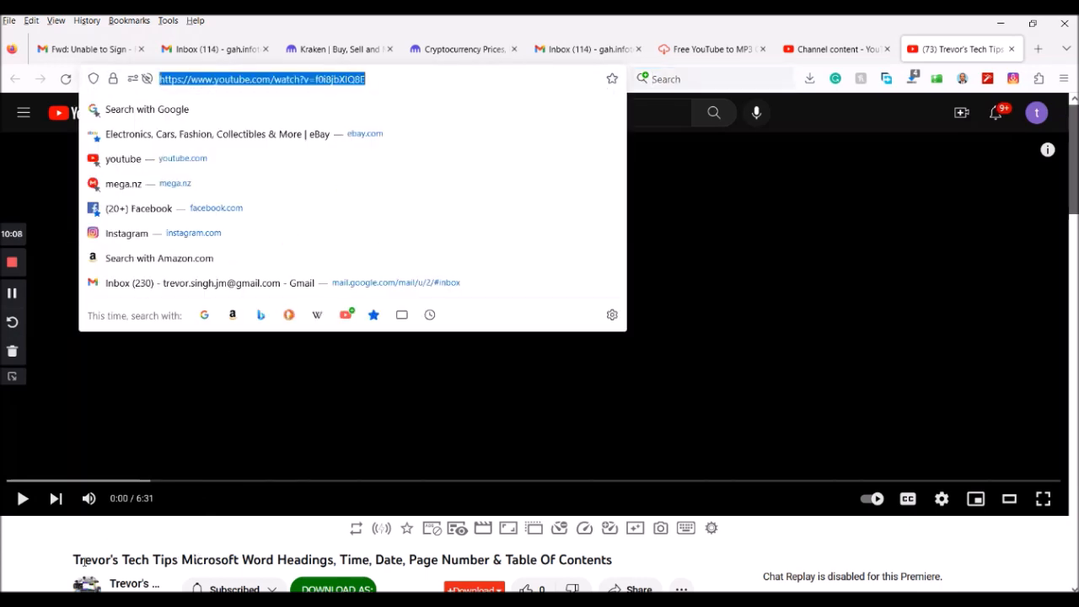
click(76, 559)
drag(74, 560, 637, 569)
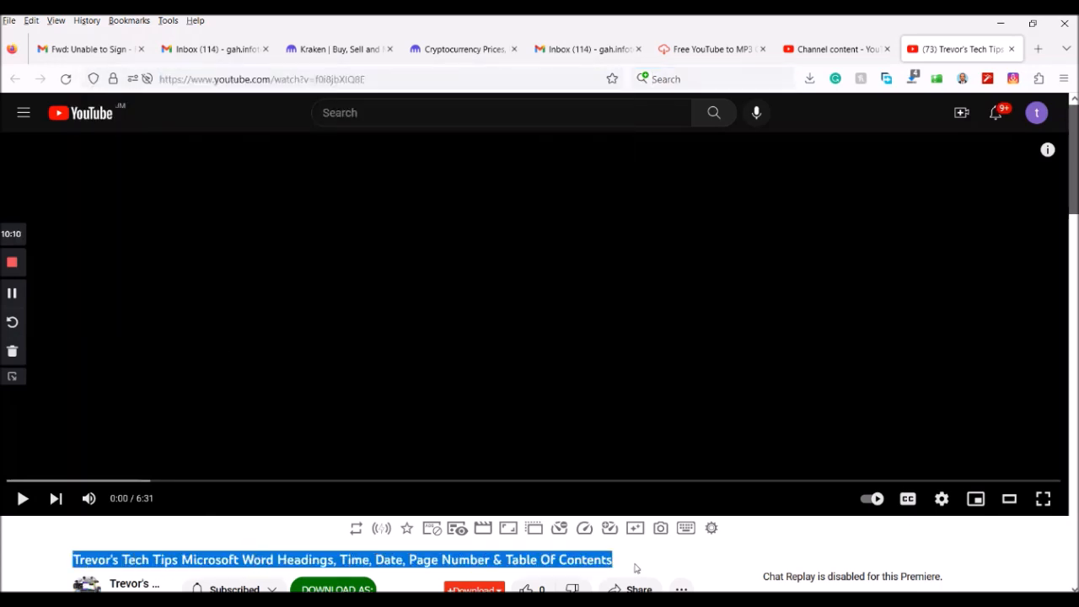
click(266, 78)
right_click(281, 81)
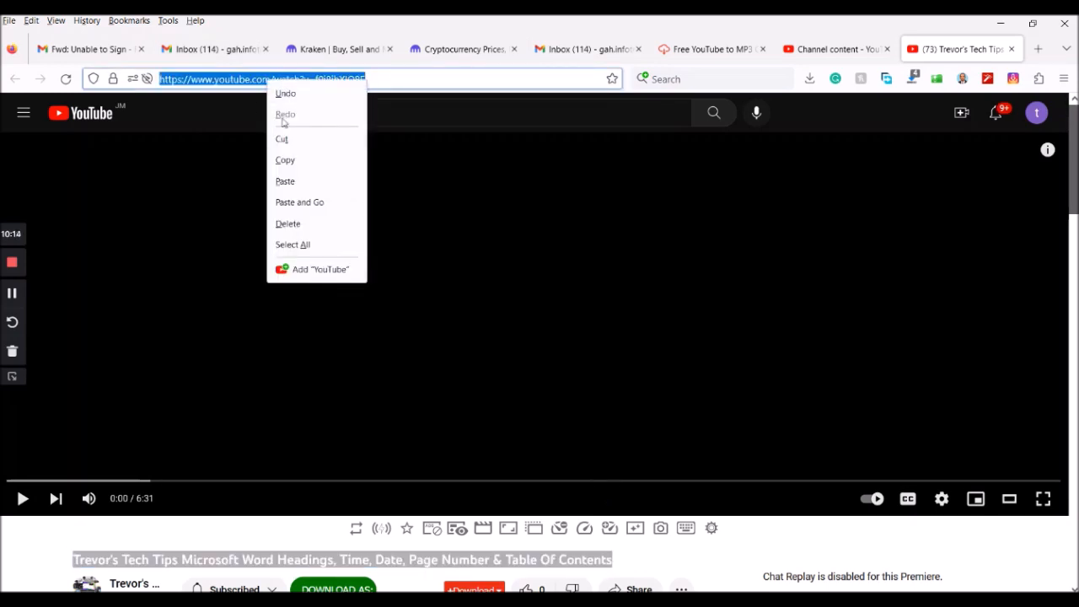
click(284, 162)
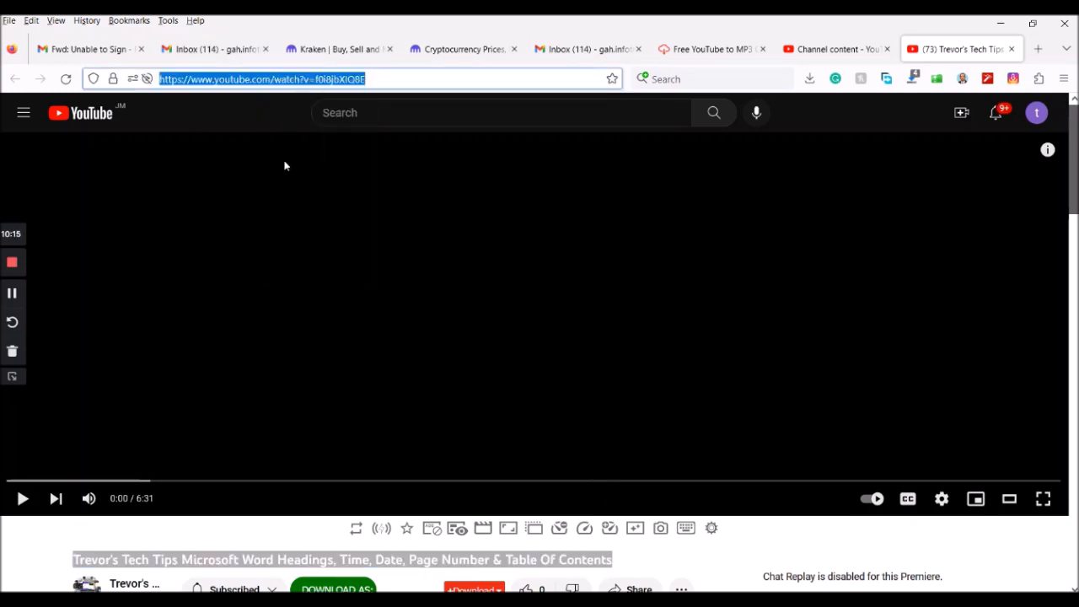
- Return to Word, search YouTube with the copied video address, and insert the found video into the document
click(1000, 23)
click(615, 223)
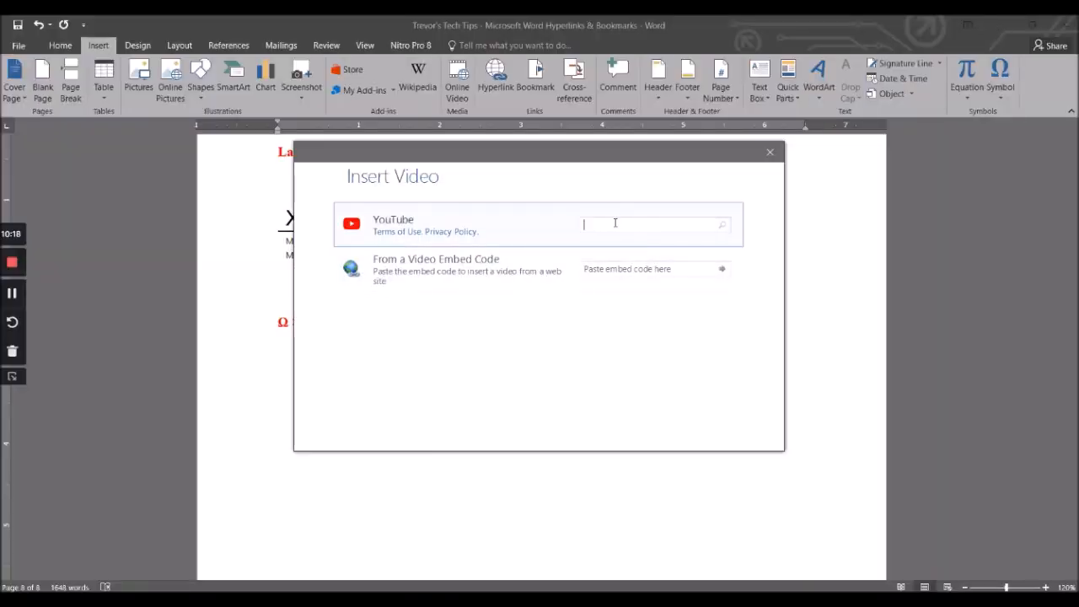
right_click(650, 244)
click(638, 233)
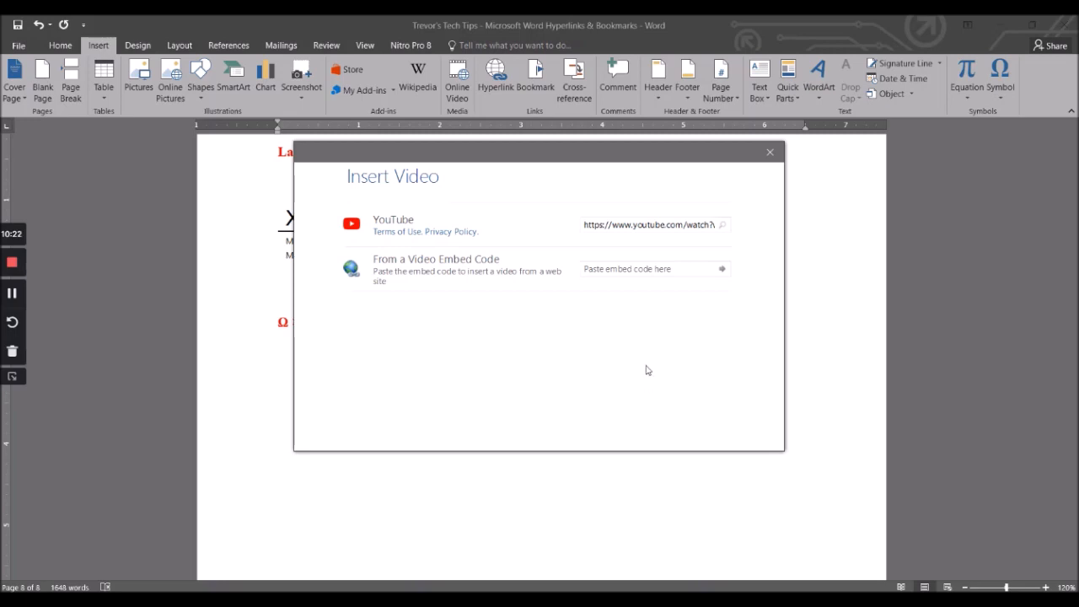
click(726, 230)
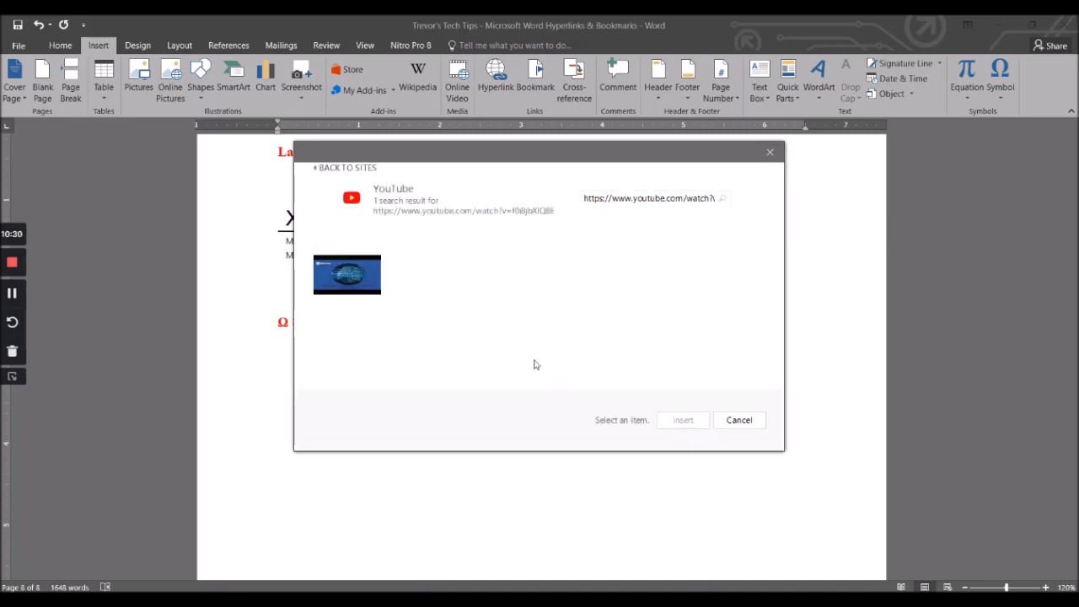
double_click(334, 263)
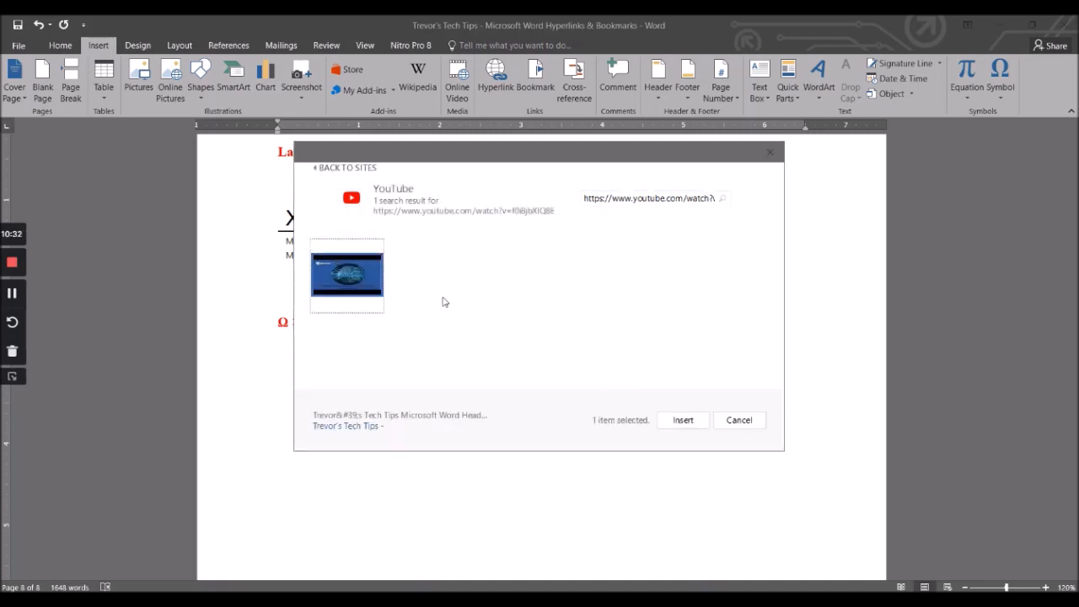
- Enlarge the inserted video proportionally to about 5.74" wide and 4.31" high
scroll(578, 376, down, 2)
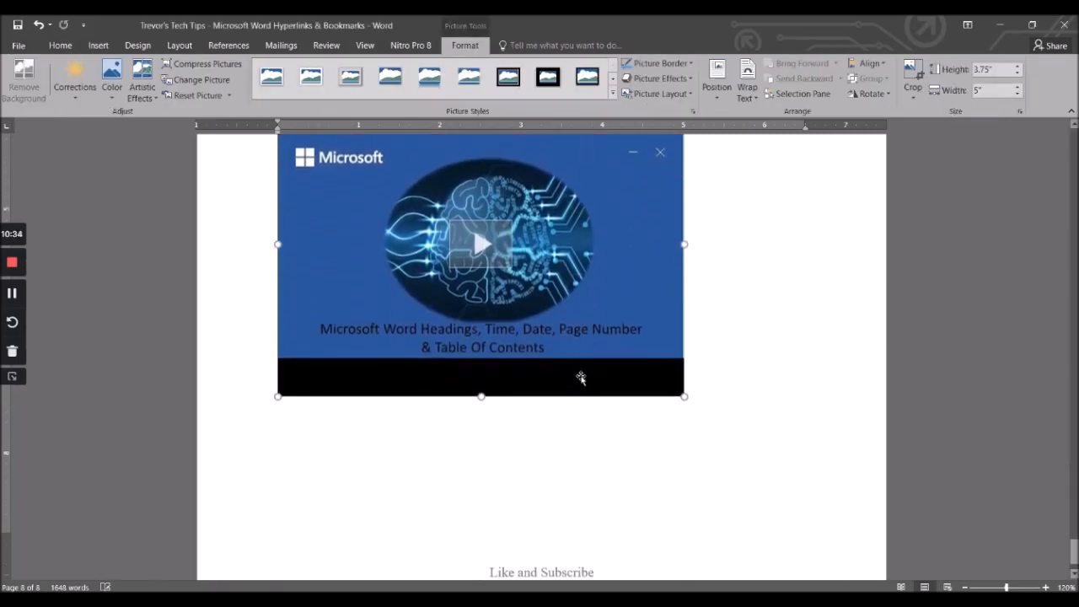
drag(682, 390, 729, 436)
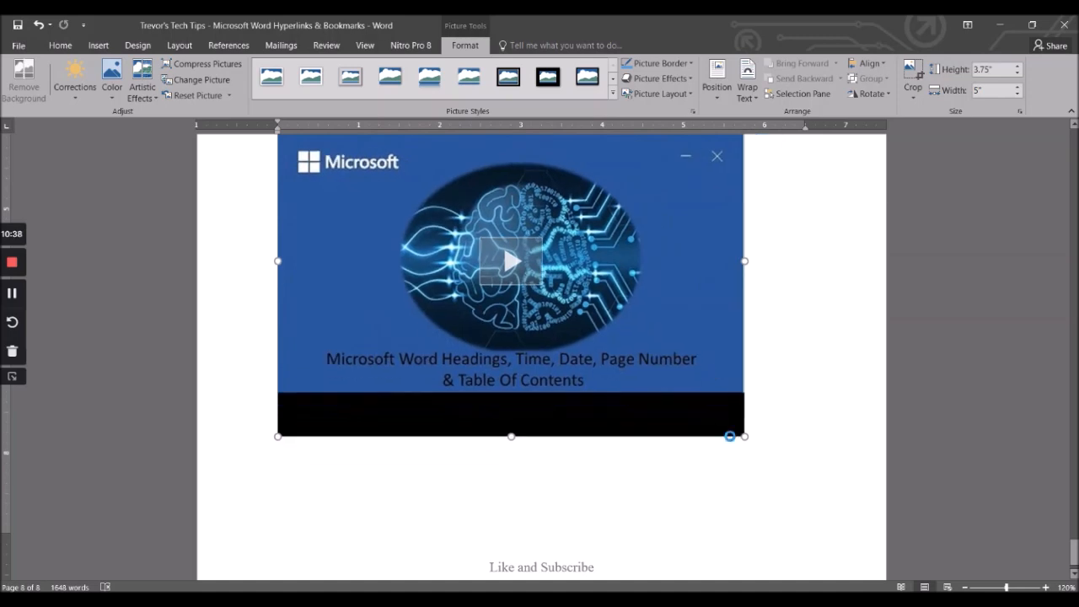
scroll(488, 158, up, 3)
scroll(488, 158, down, 5)
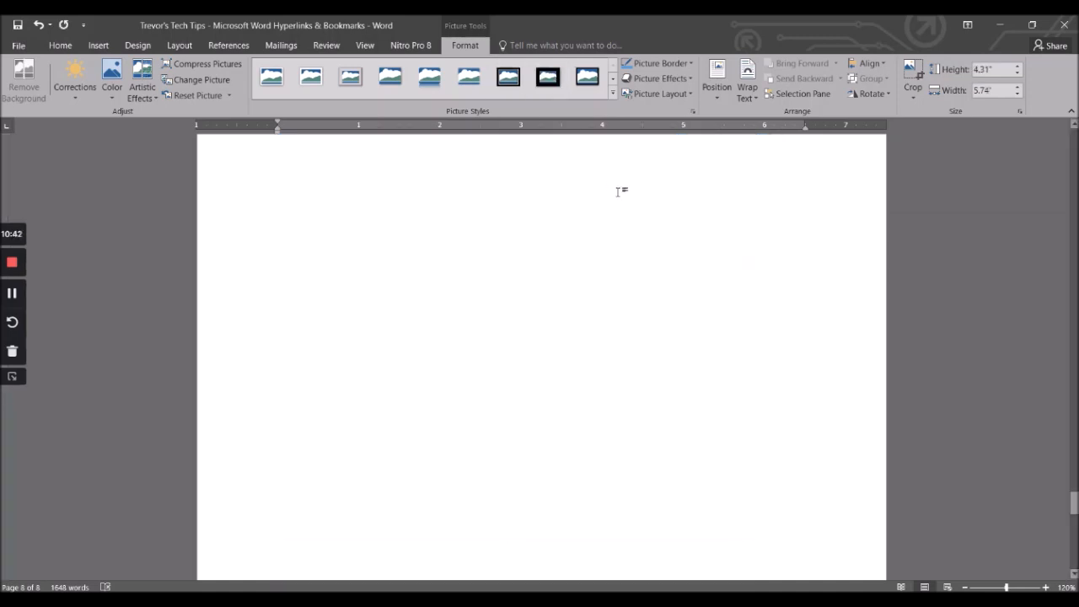
scroll(557, 287, down, 3)
scroll(601, 327, down, 6)
scroll(600, 326, up, 2)
- Apply a thick white framed picture style to the video, recolor its border blue, and deselect it
click(367, 88)
scroll(556, 337, down, 4)
scroll(590, 280, up, 3)
scroll(589, 280, up, 1)
click(656, 63)
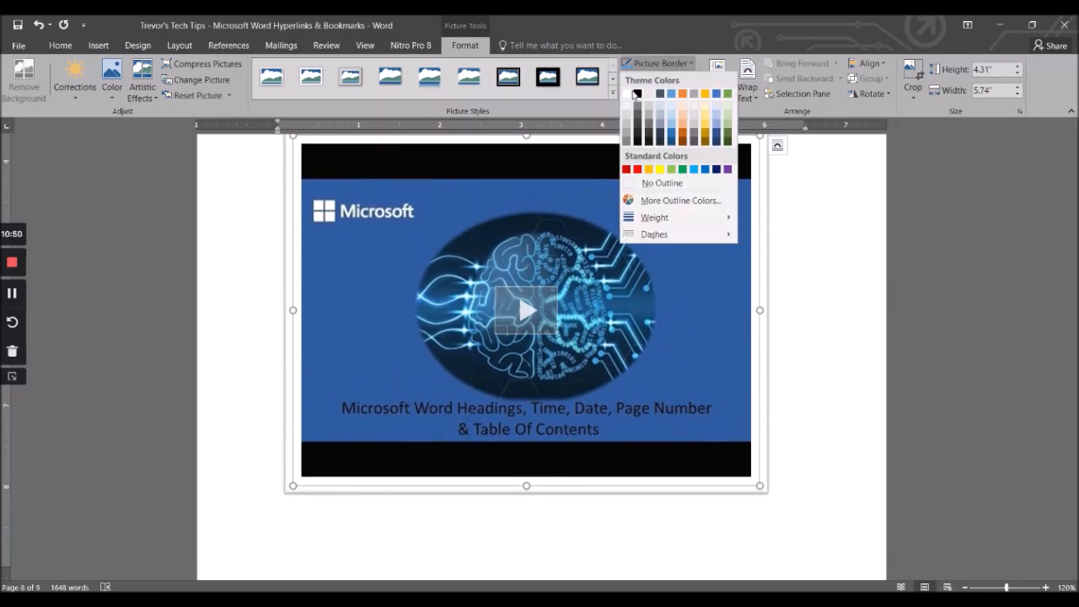
click(673, 137)
click(815, 330)
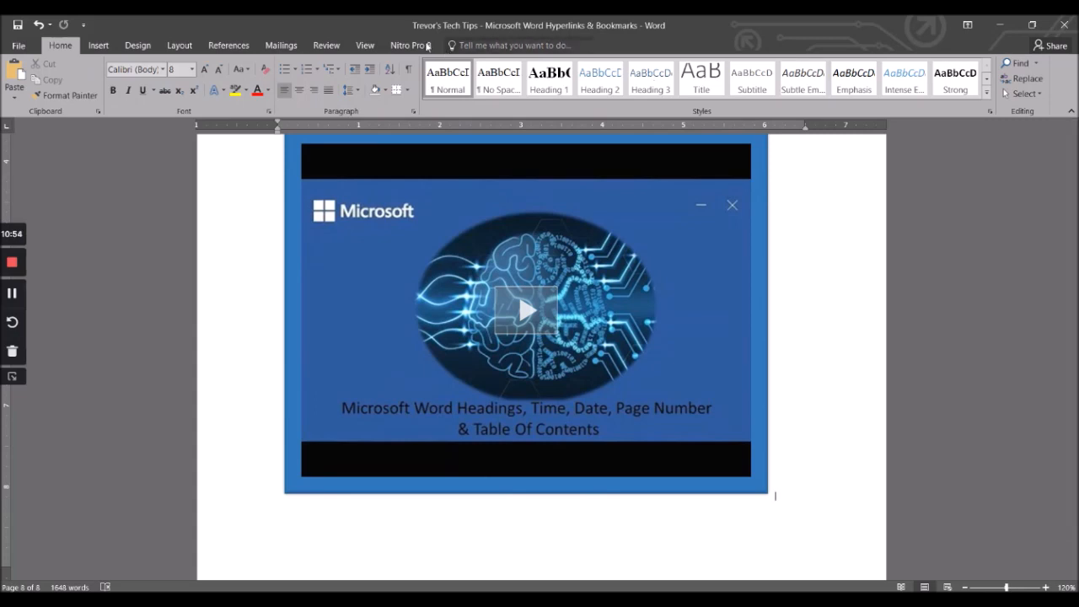
- Apply a Dropped drop cap to the first letter of the sine equation above "Last Page"
click(103, 46)
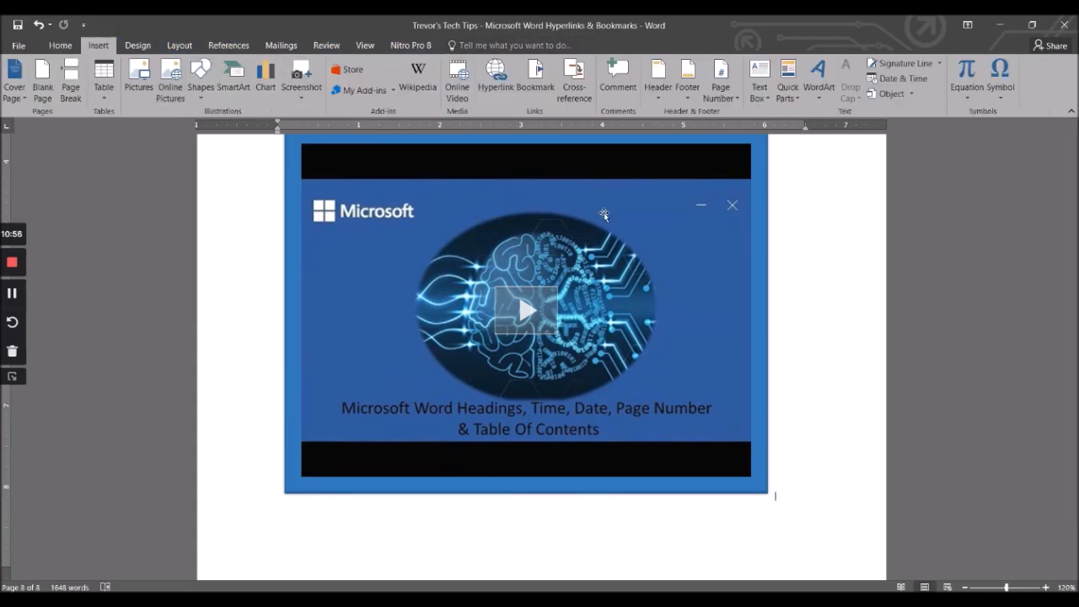
scroll(607, 212, up, 15)
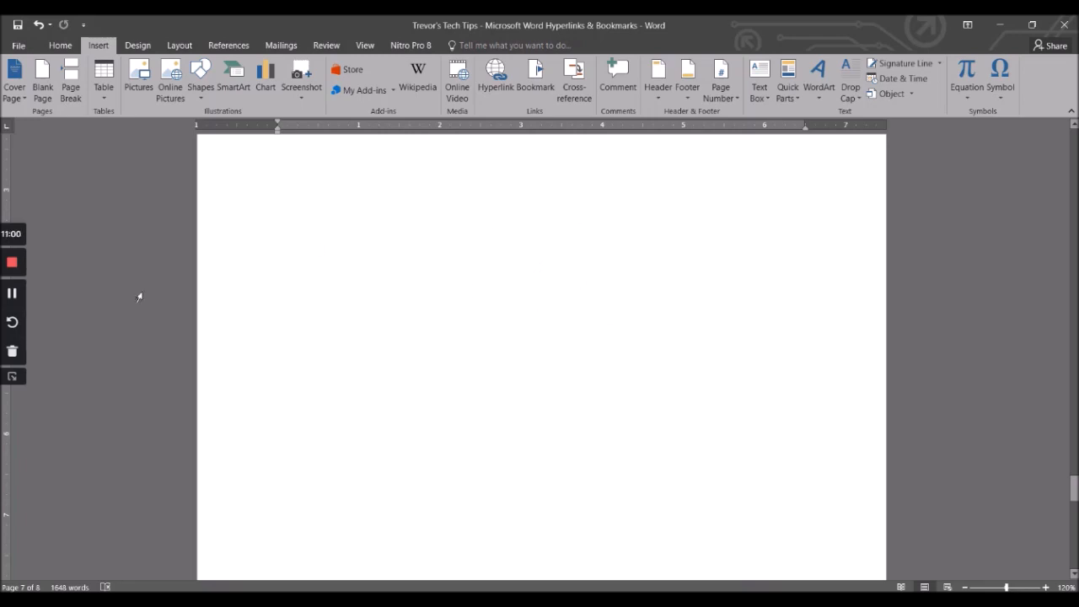
scroll(634, 174, up, 3)
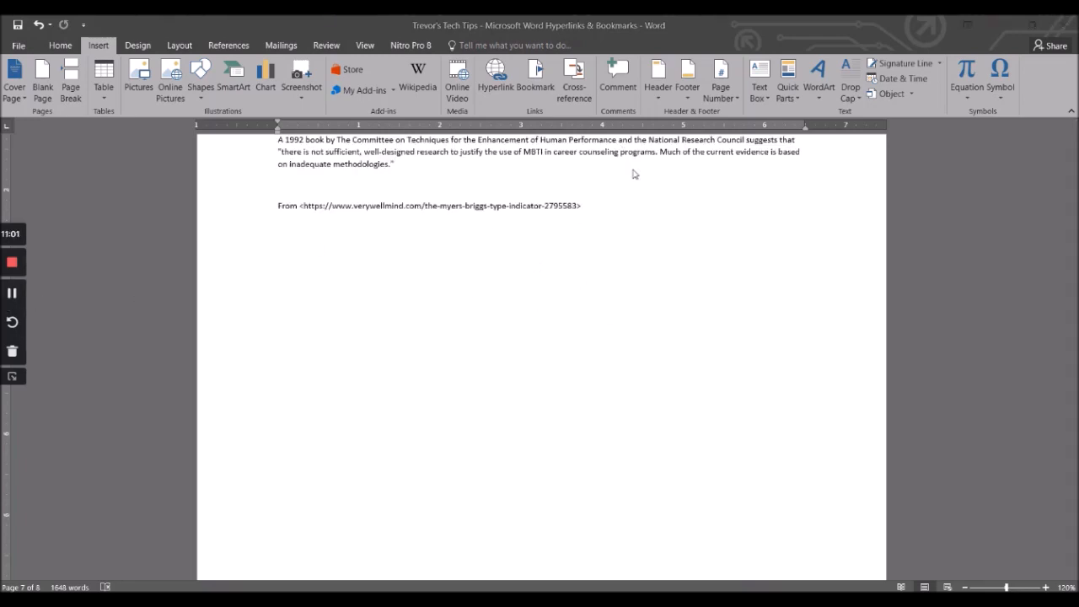
click(855, 100)
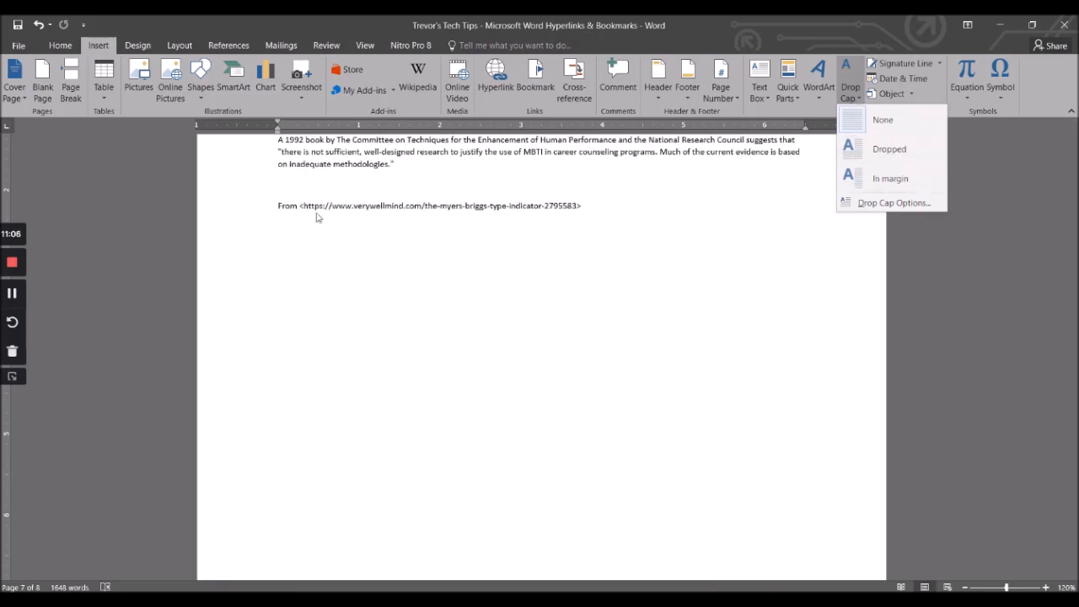
scroll(308, 216, up, 3)
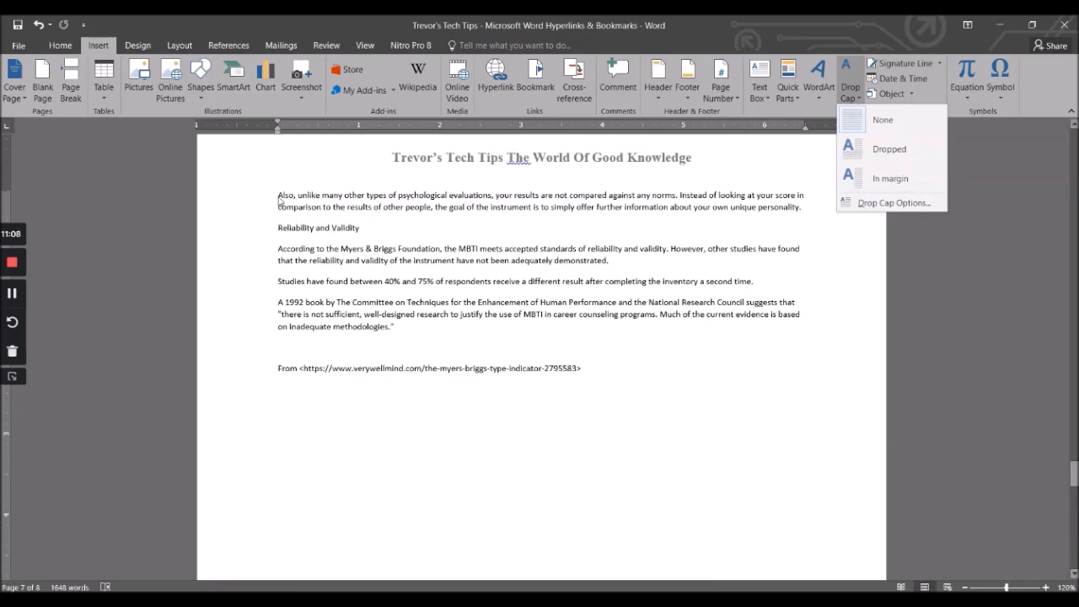
click(280, 199)
click(853, 99)
click(858, 148)
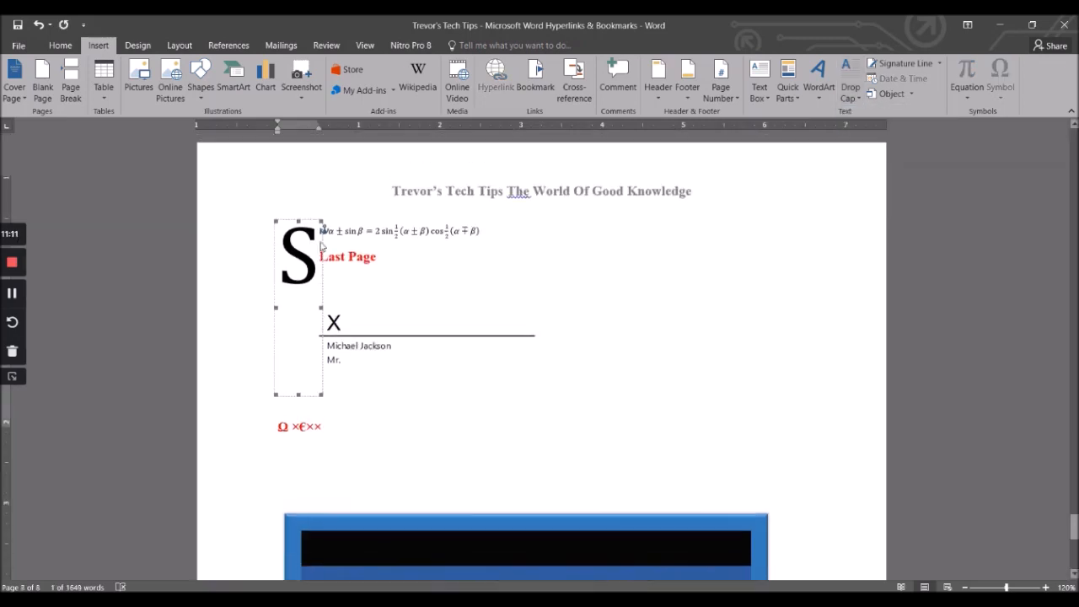
scroll(318, 282, up, 1)
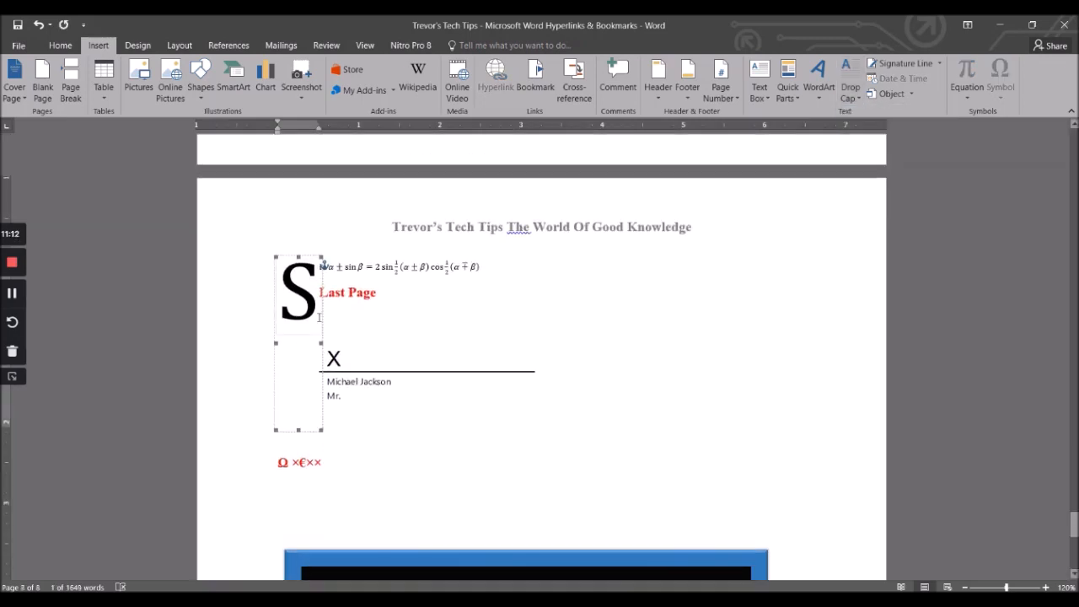
- View the equation options on the drop cap S, dismiss them without choosing any, and place the cursor after "Last Page"
click(319, 317)
click(484, 327)
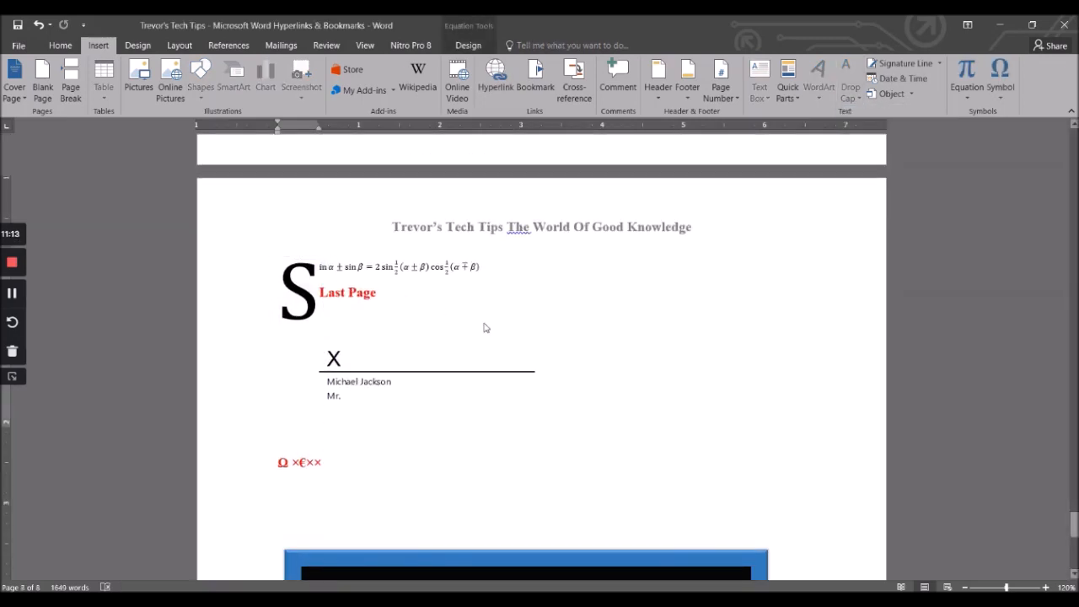
click(319, 321)
click(326, 329)
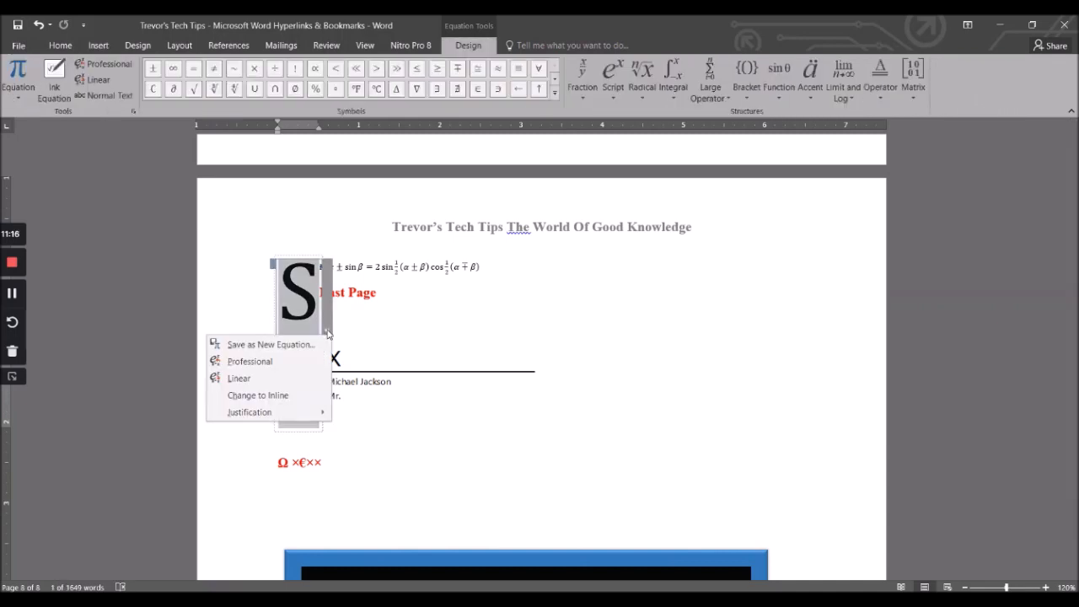
click(504, 425)
click(428, 329)
click(566, 300)
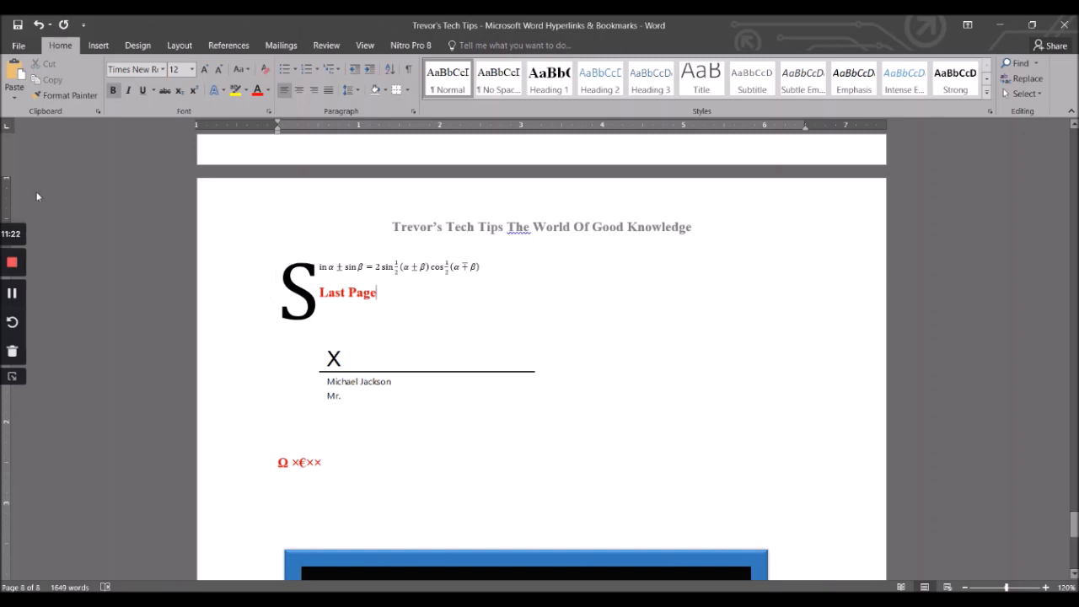
click(363, 46)
click(98, 46)
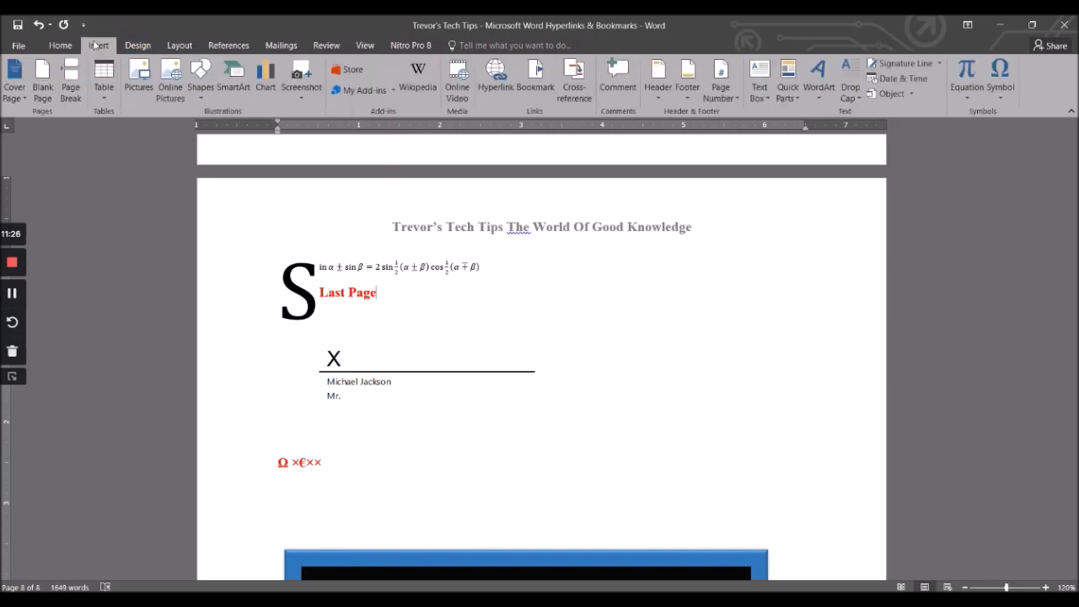